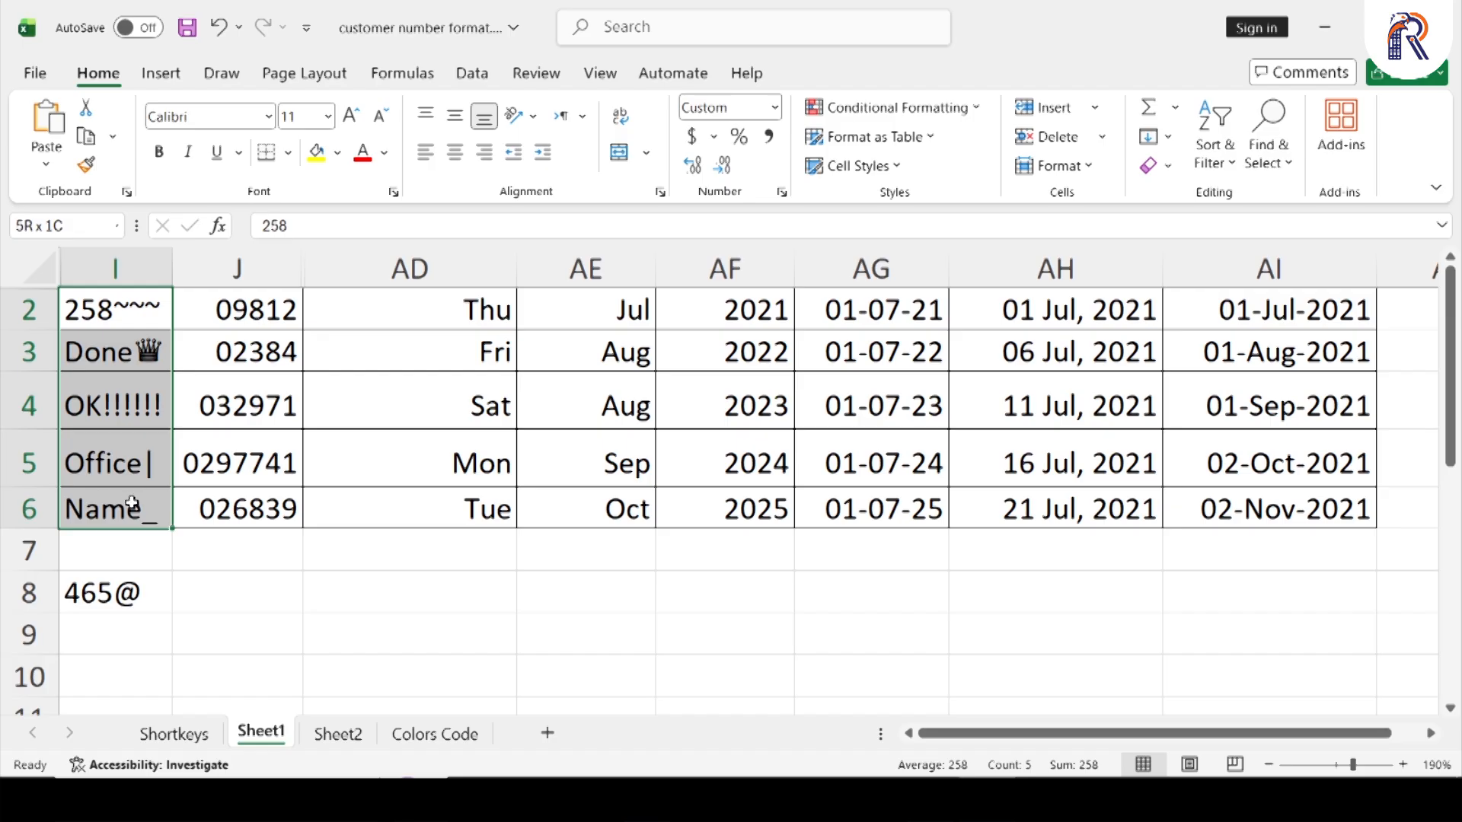
# Inspect the stored values behind the zero-prefixed numbers in cells J2 to J6
pyautogui.moveTo(249, 301); pyautogui.dragTo(259, 509)
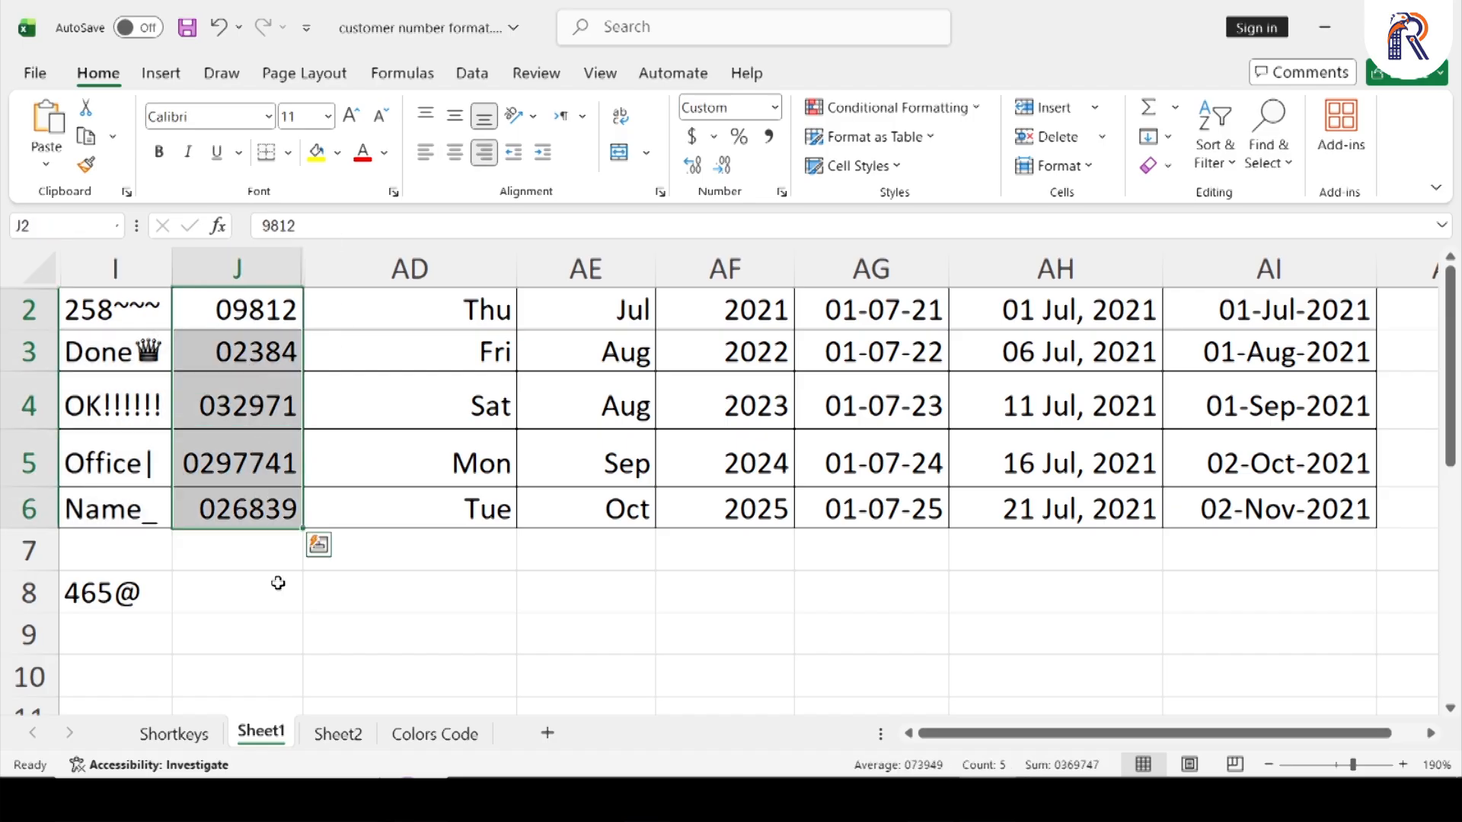
pyautogui.click(283, 580)
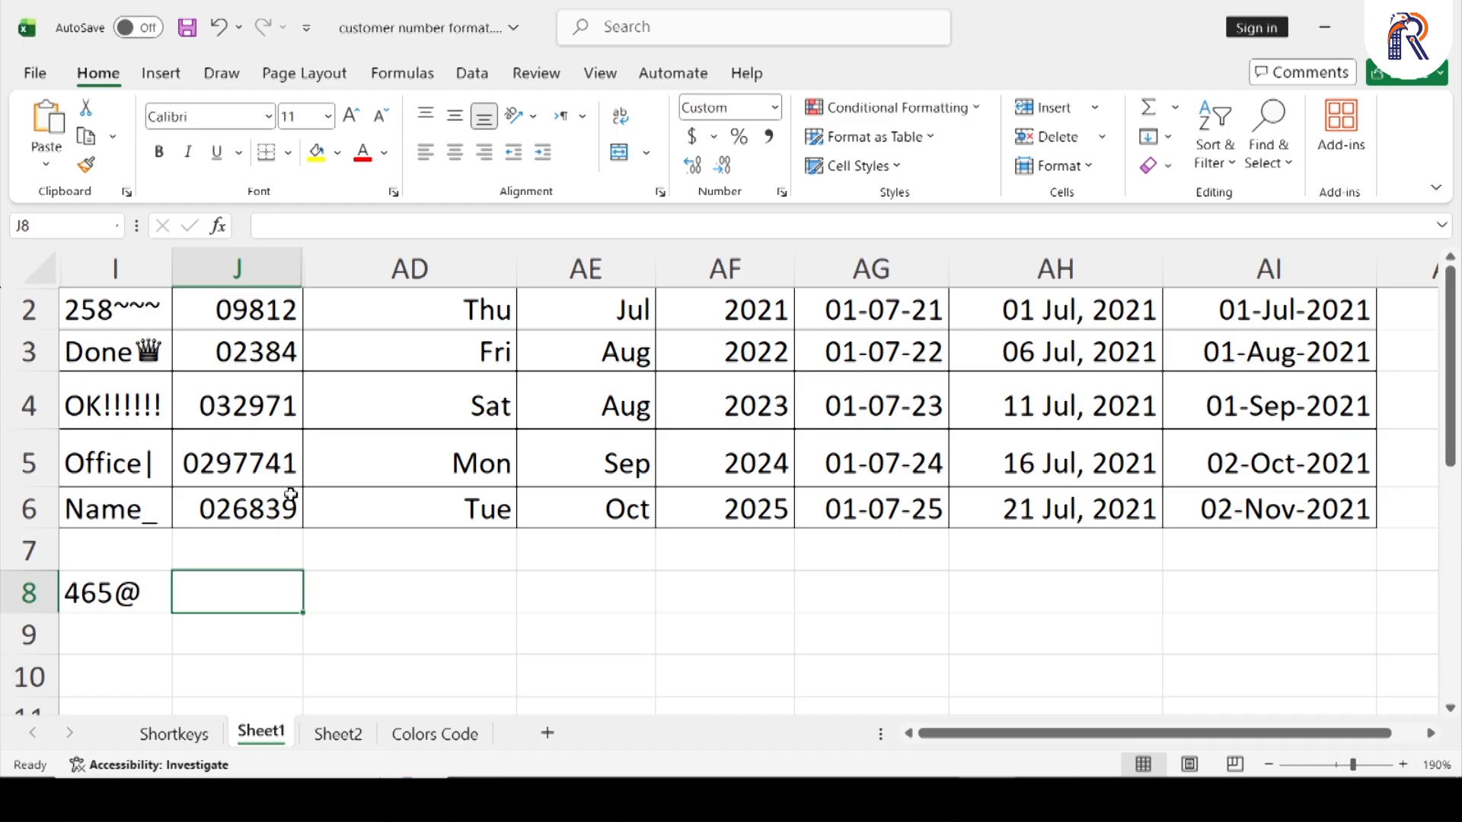
pyautogui.click(220, 308)
pyautogui.click(222, 351)
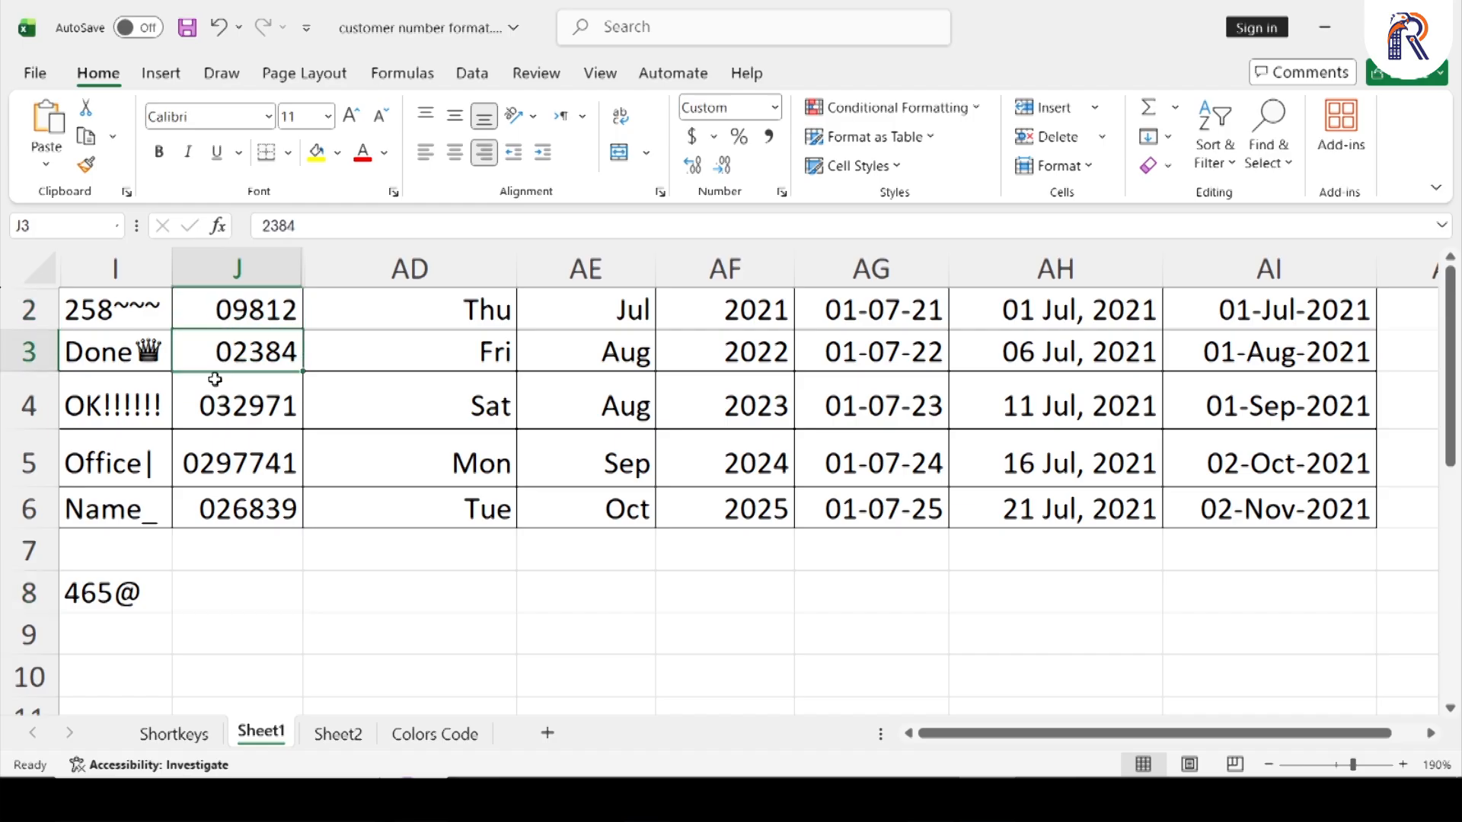
pyautogui.click(199, 418)
pyautogui.click(190, 478)
pyautogui.click(238, 516)
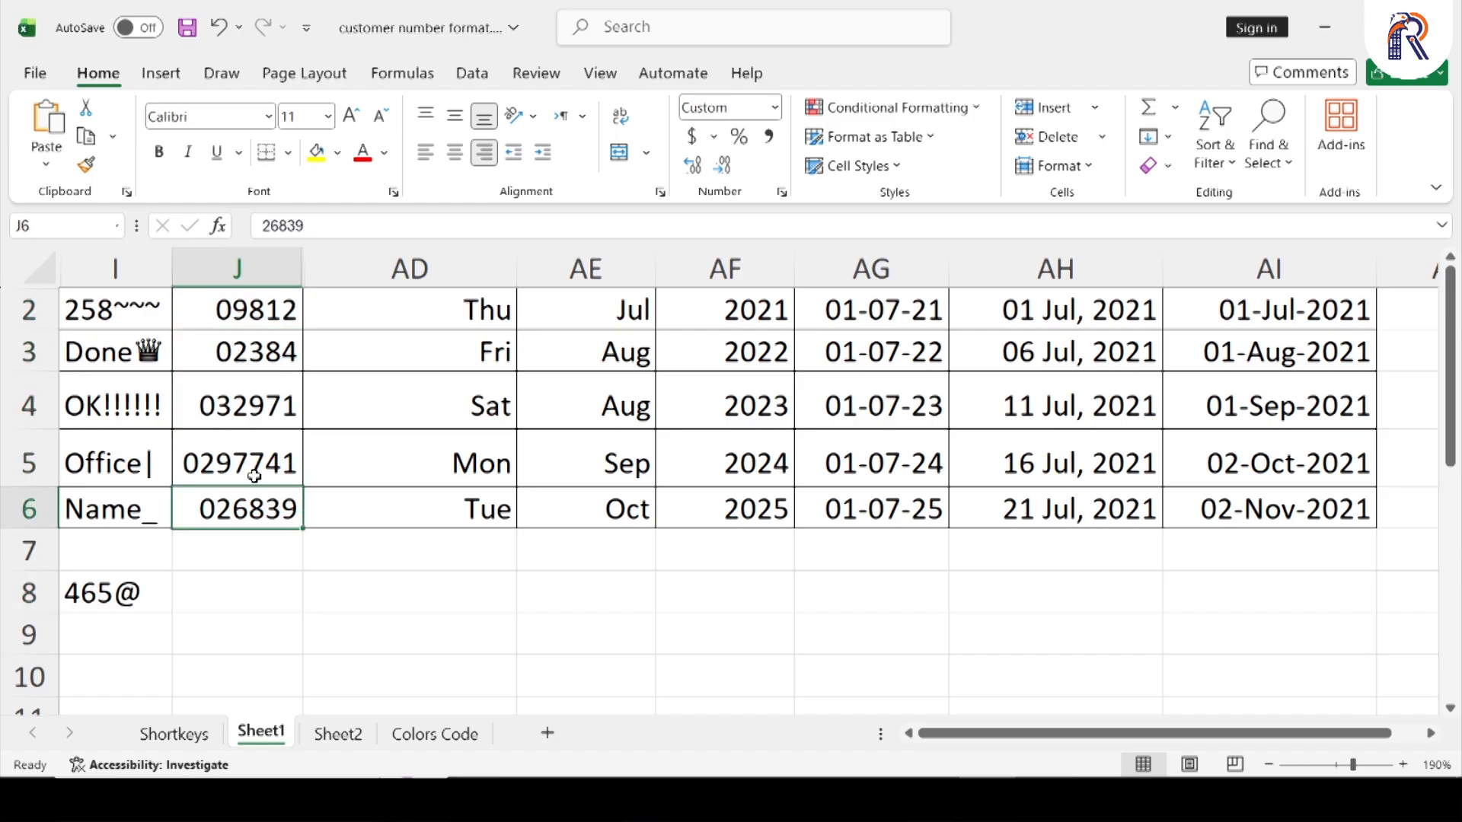
pyautogui.click(266, 308)
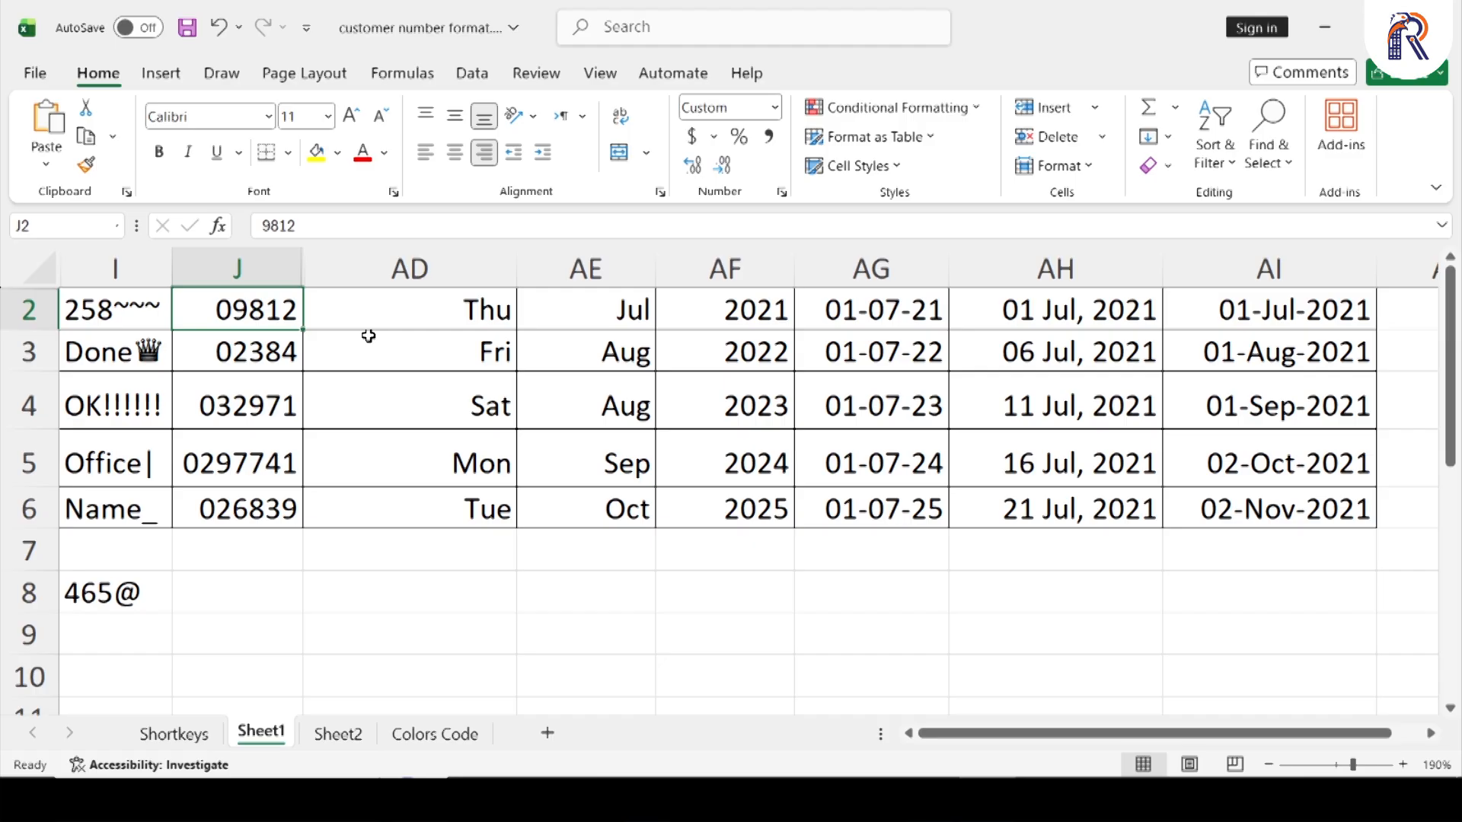
# Apply the custom number format "0"# to cells J8:J10 so that entries get a leading zero
pyautogui.press('Down')
pyautogui.press('Down')
pyautogui.press('Down')
pyautogui.press('Down')
pyautogui.press('Down')
pyautogui.press('Down')
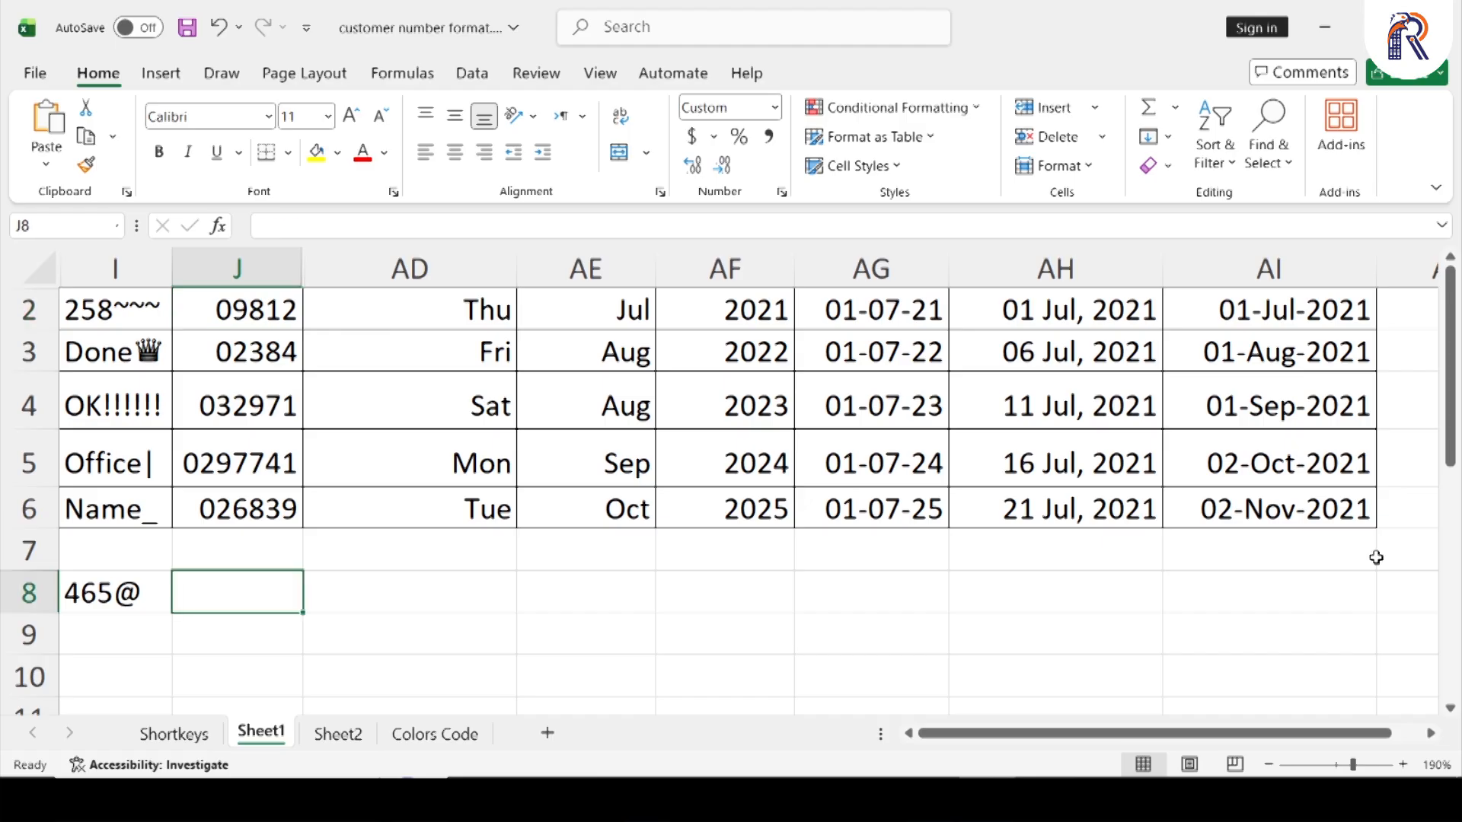
pyautogui.hotkey('shift', 'Down')
pyautogui.hotkey('shift', 'Down')
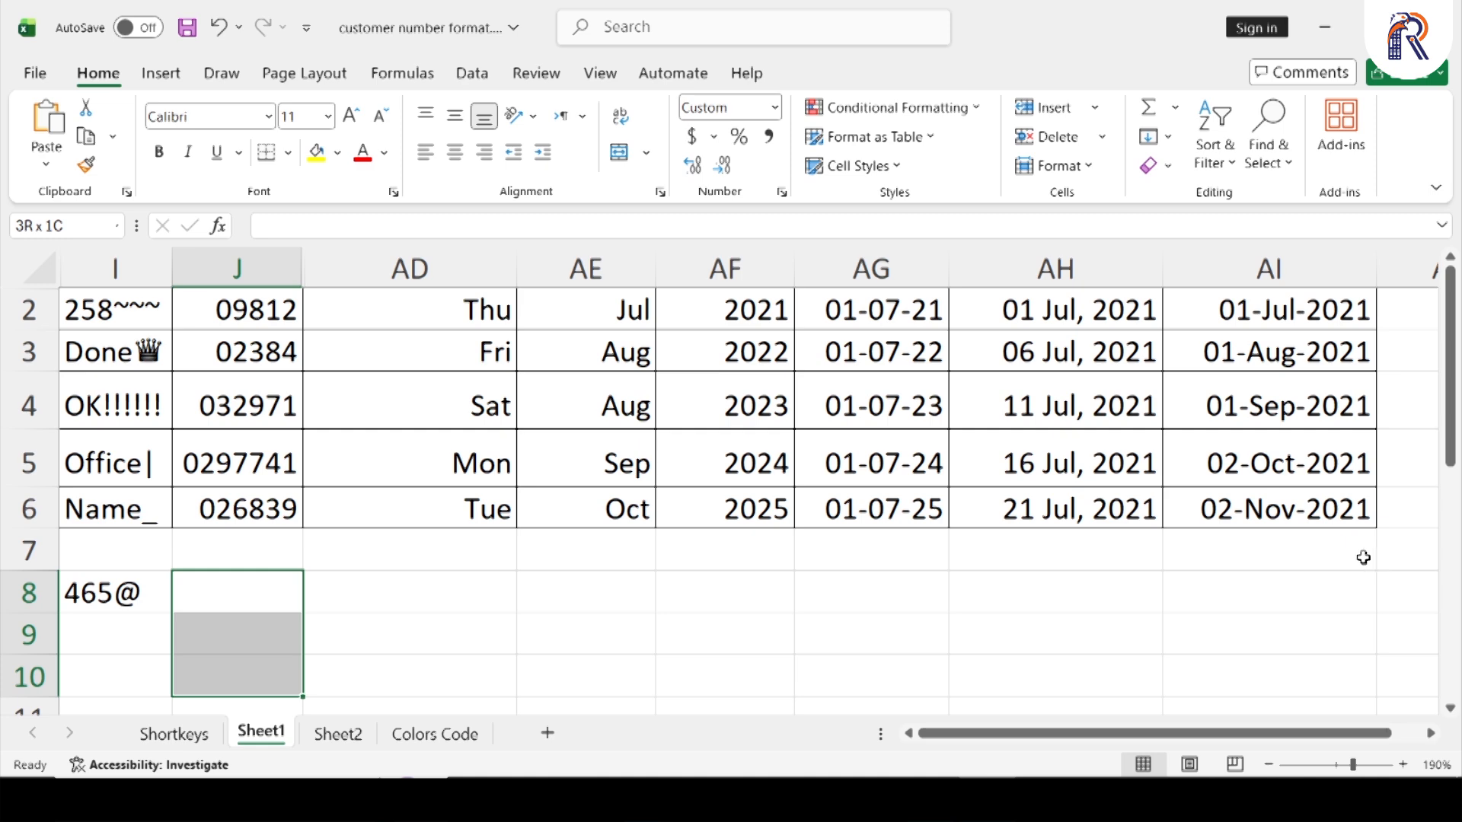
pyautogui.click(781, 193)
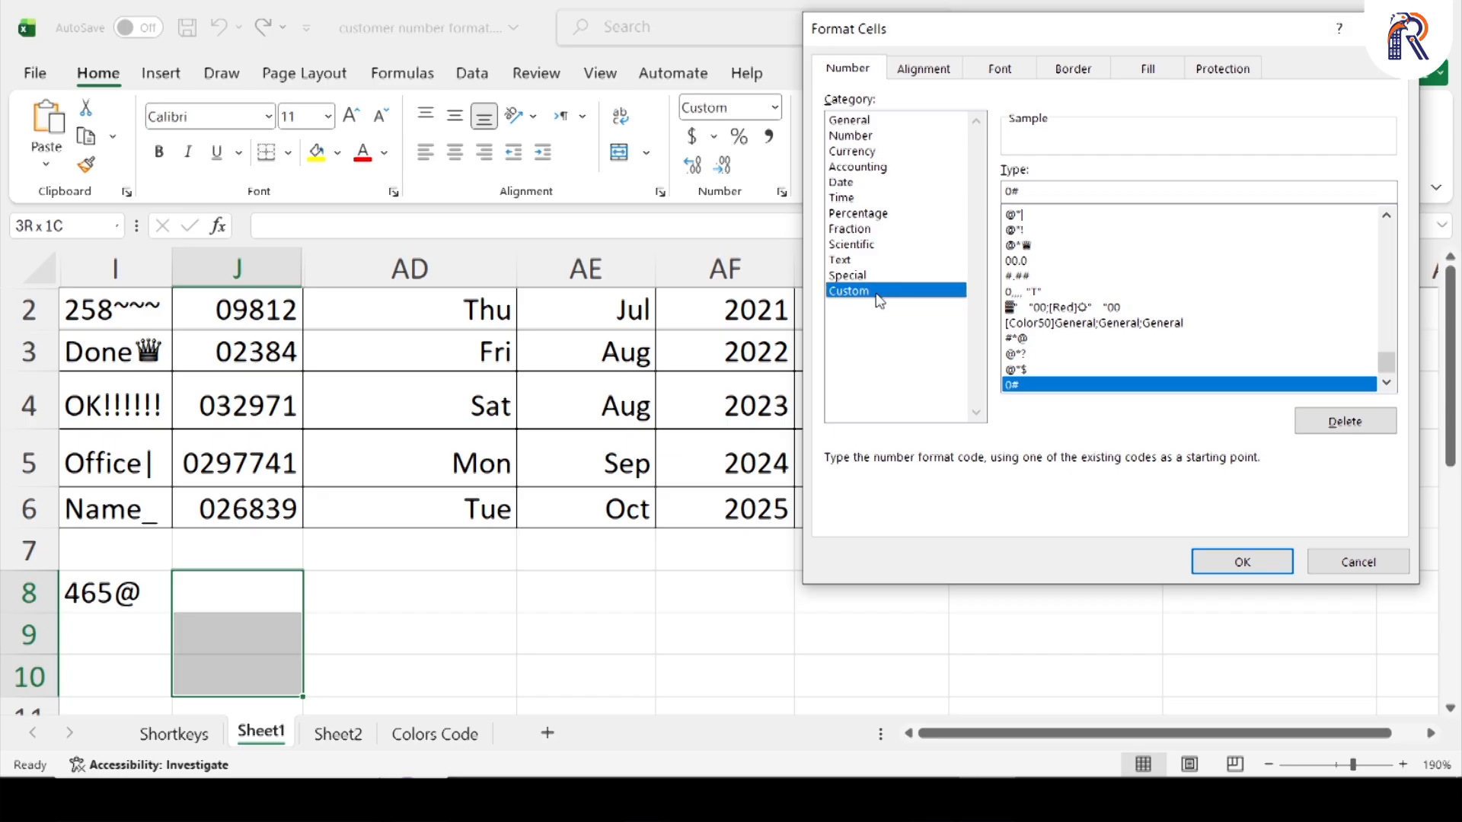
pyautogui.moveTo(1028, 192); pyautogui.dragTo(993, 197)
pyautogui.press('BackSpace')
pyautogui.write('#')
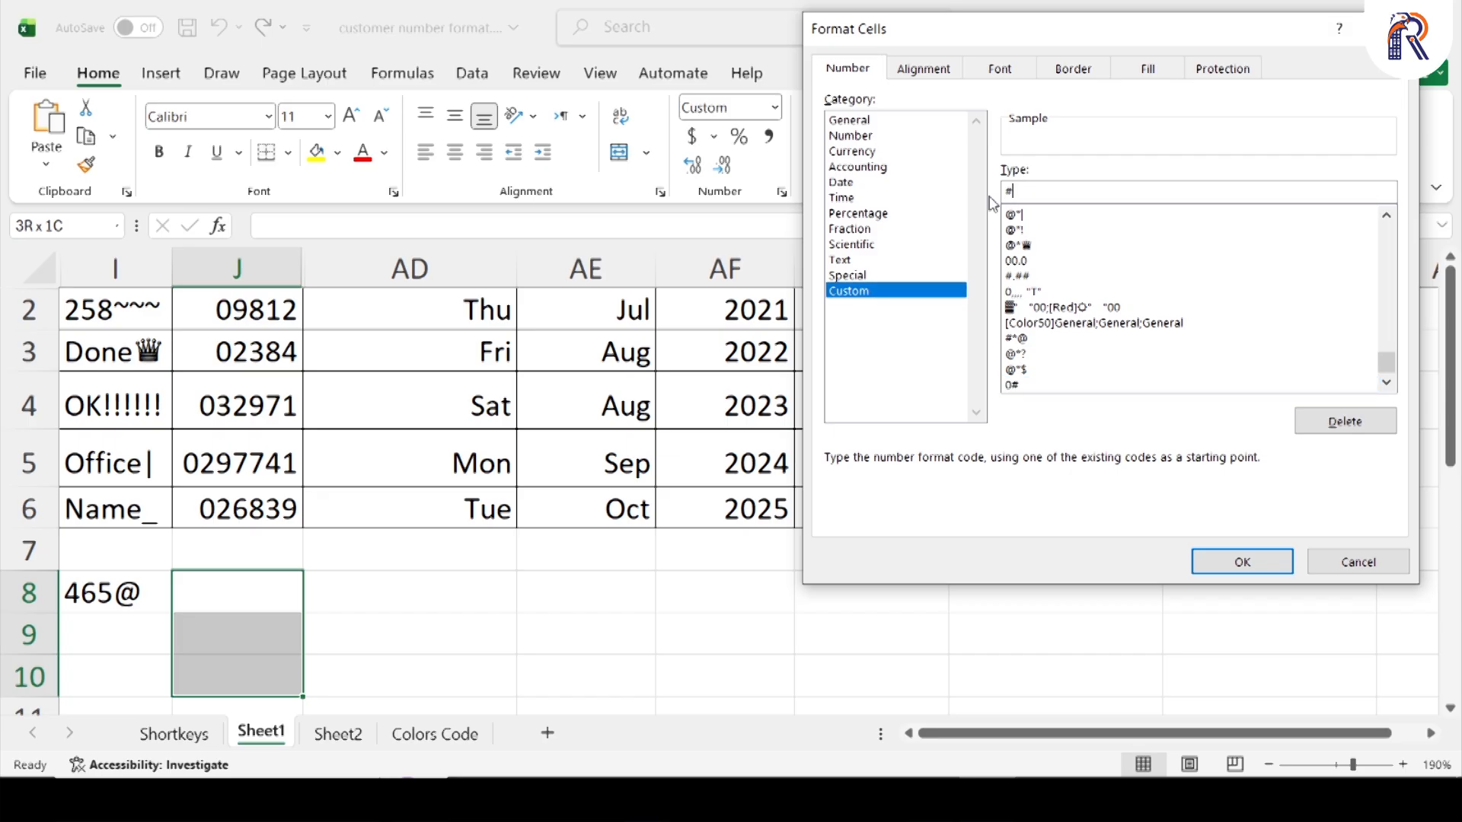
pyautogui.press('Left')
pyautogui.write('"0"')
pyautogui.press('Return')
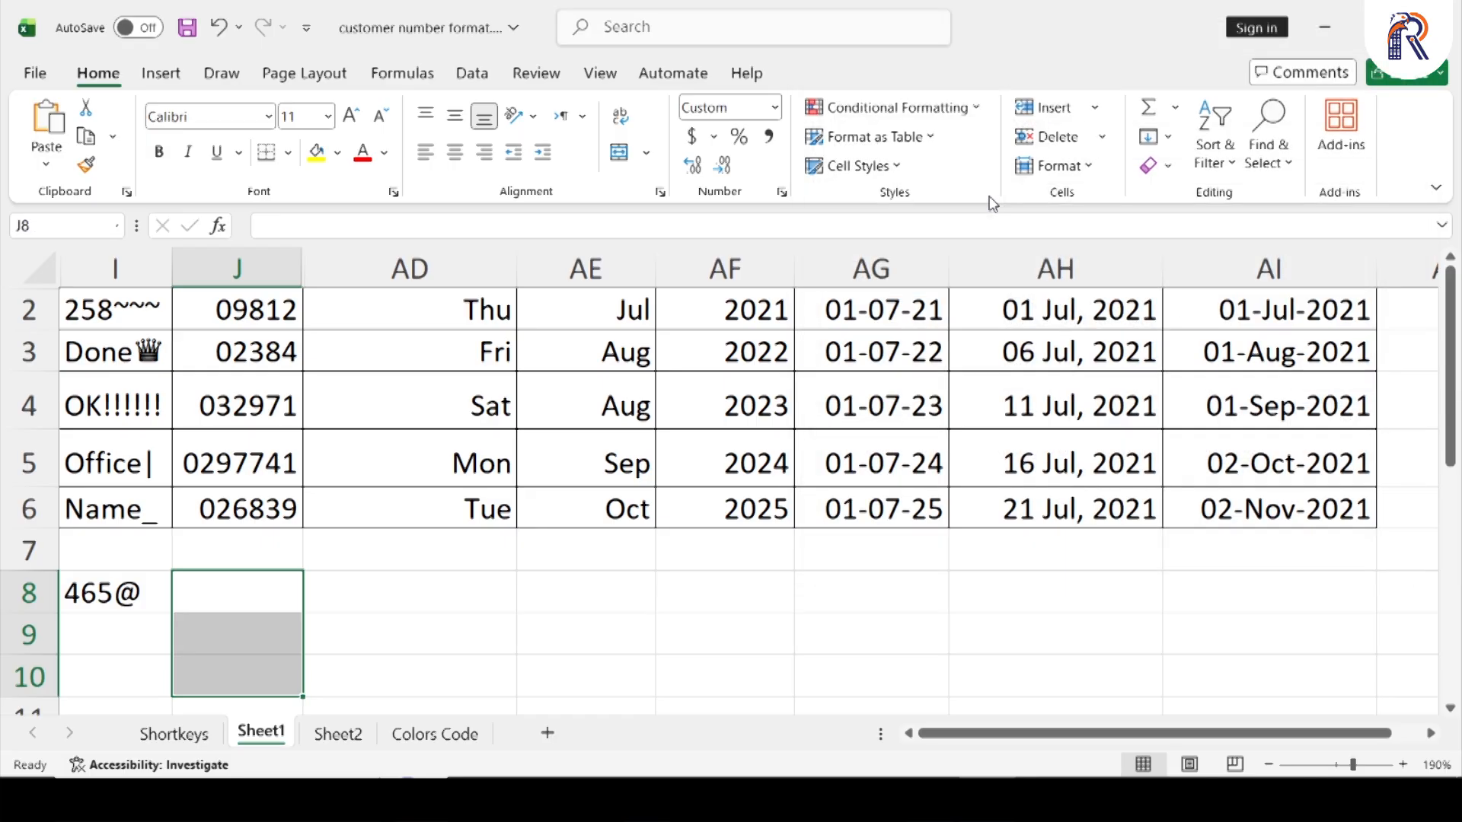
# Enter 456, 565, 878 and 454 in cells J8 to J11
pyautogui.press('Up')
pyautogui.press('Down')
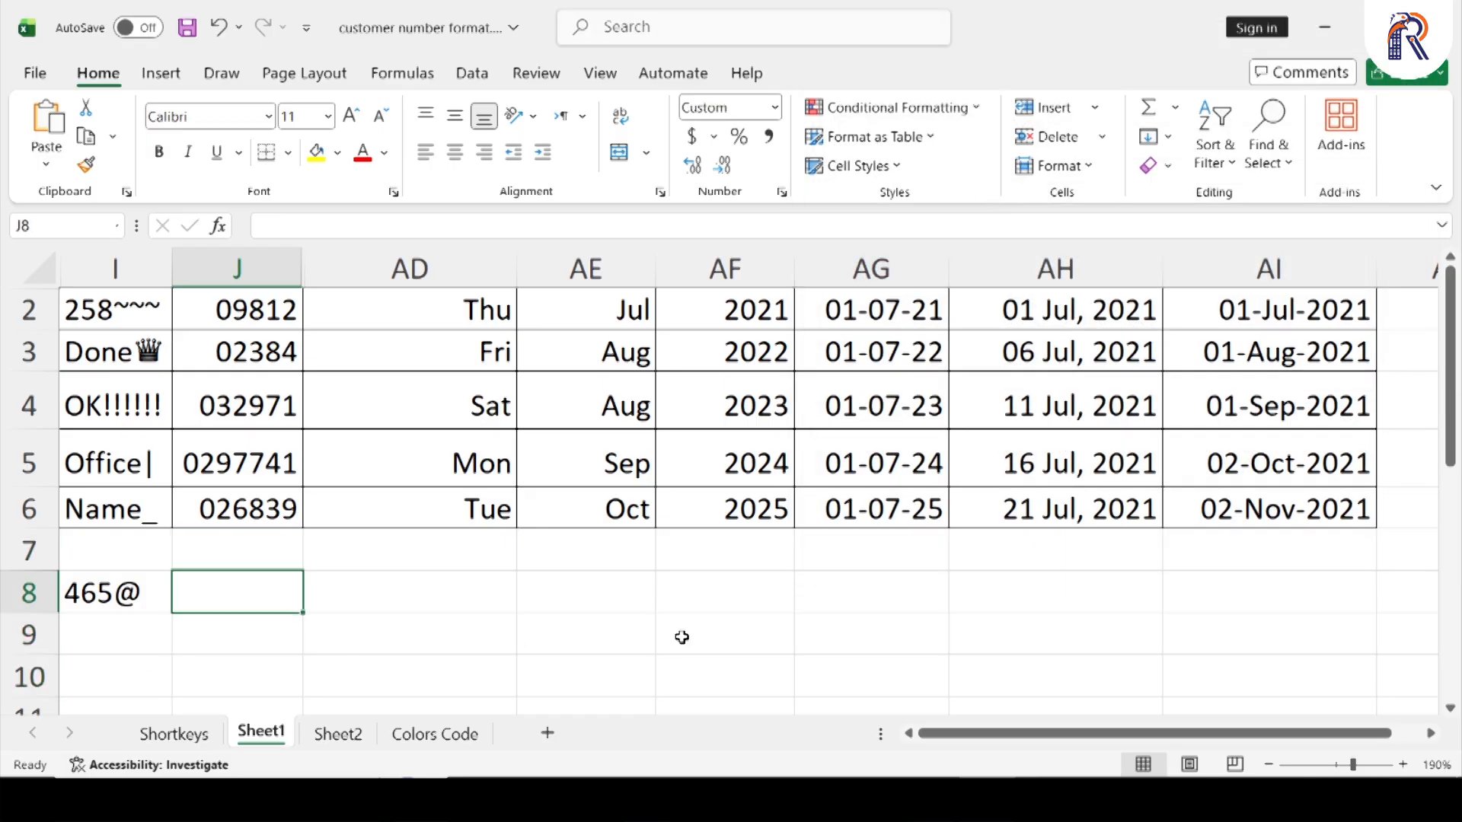
pyautogui.write('456')
pyautogui.press('Return')
pyautogui.write('565')
pyautogui.press('Return')
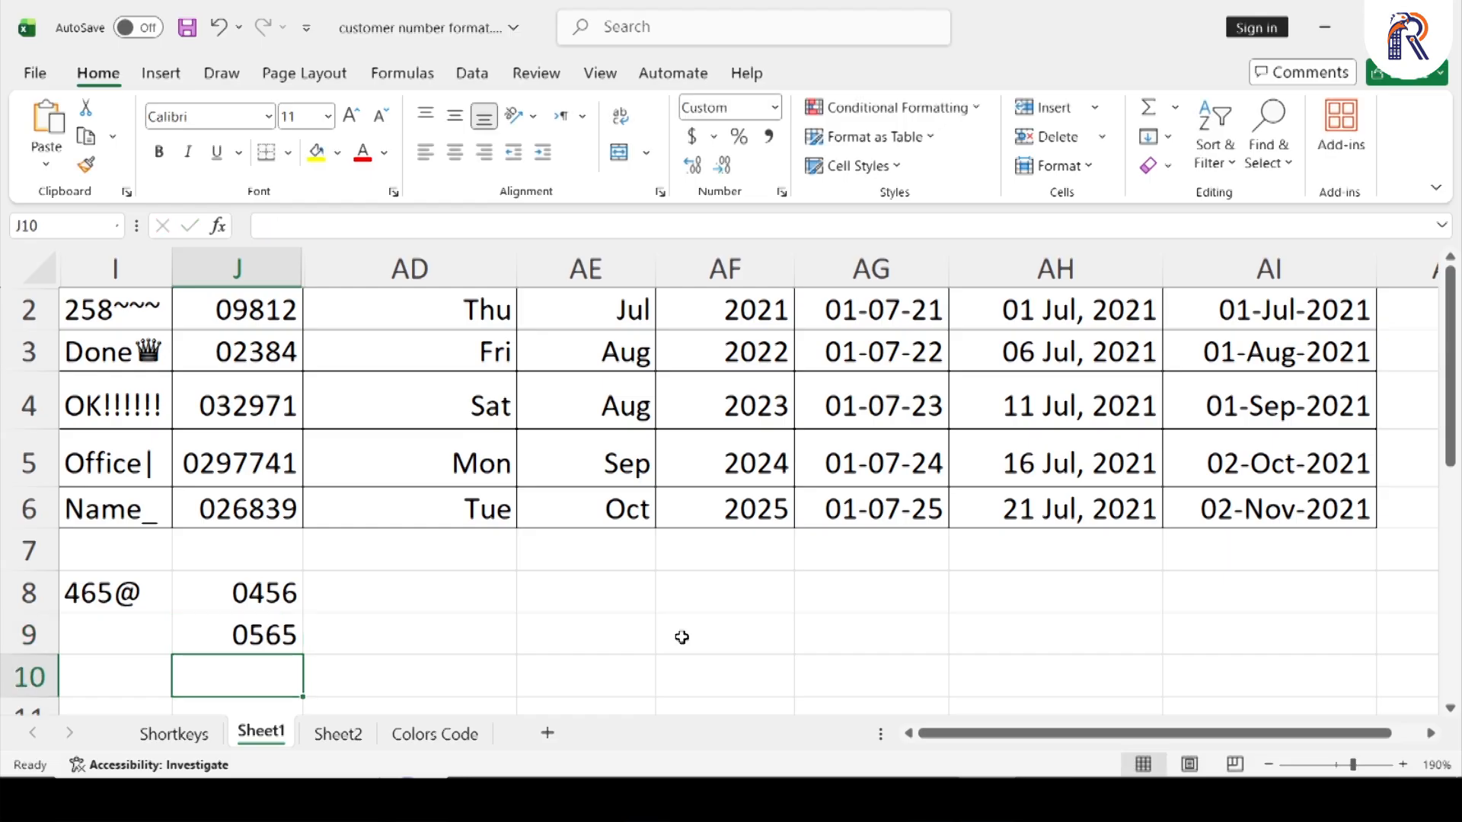
pyautogui.write('878')
pyautogui.press('Return')
pyautogui.write('454')
pyautogui.press('Return')
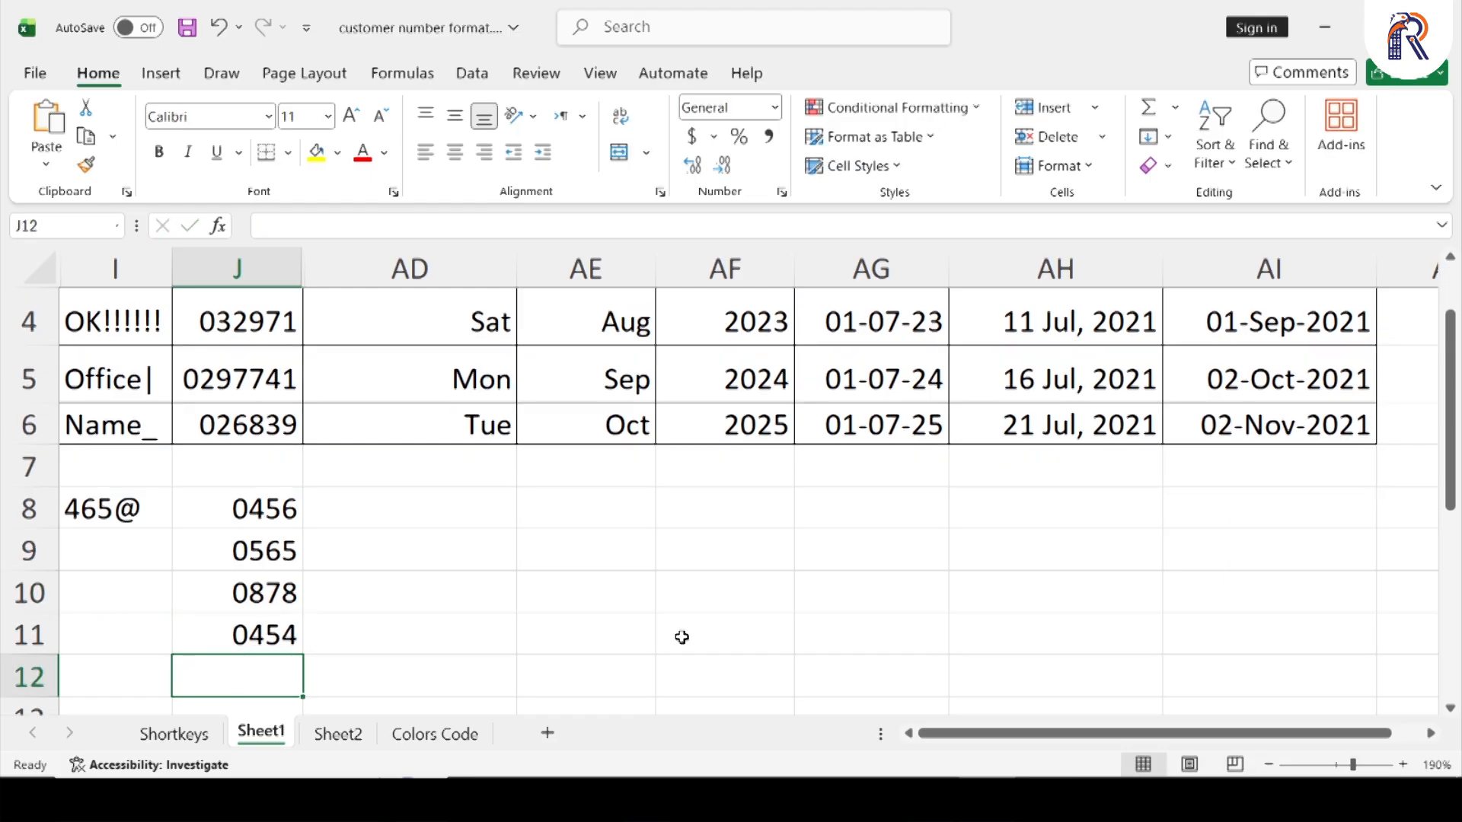
# Apply the custom number format "88"#"88" to cells AD8:AD11, adding 88 before and after each number
pyautogui.press('Up')
pyautogui.press('Up')
pyautogui.press('Up')
pyautogui.press('Up')
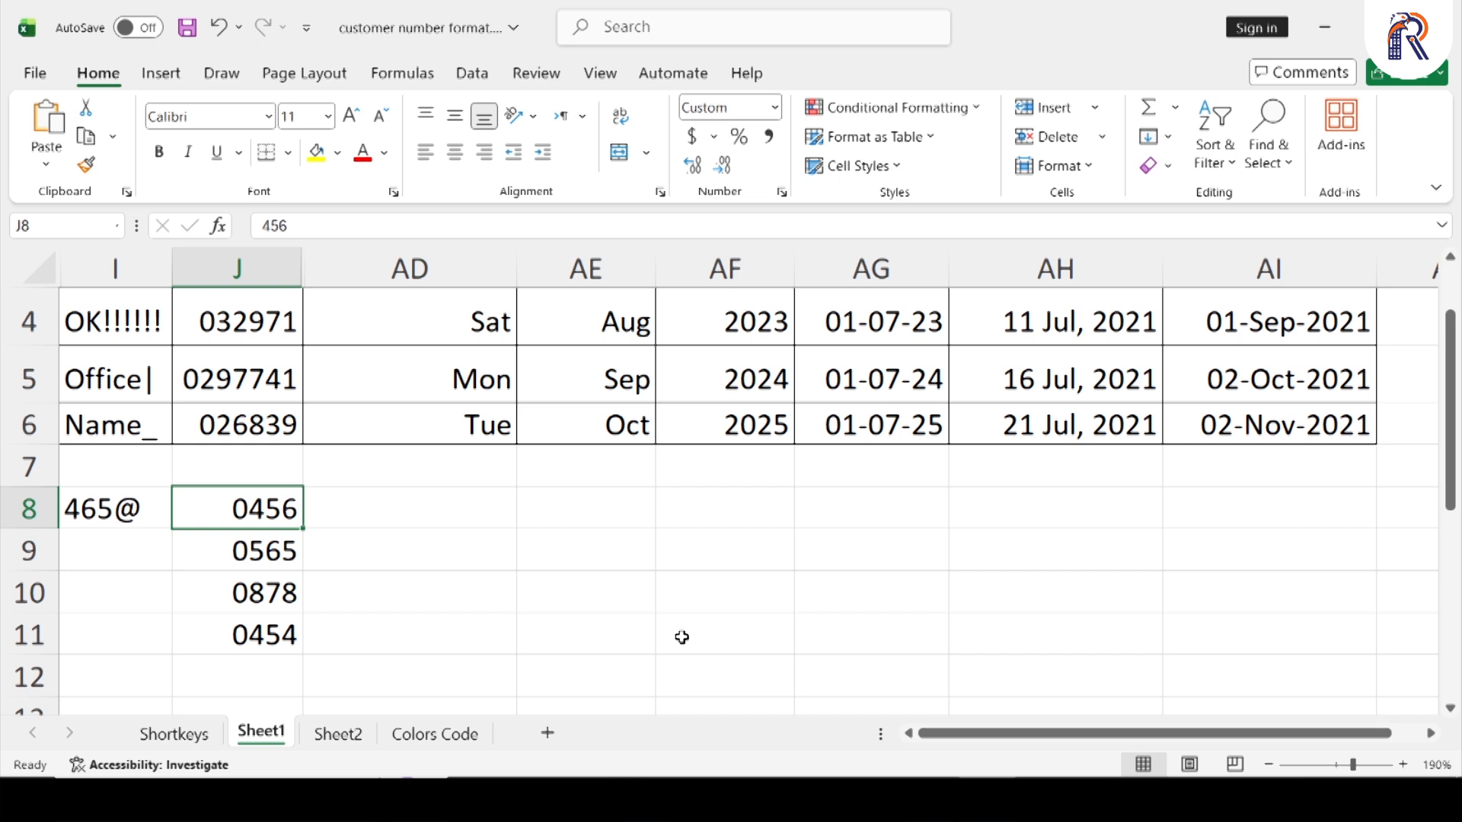
pyautogui.press('Right')
pyautogui.hotkey('shift', 'Down')
pyautogui.hotkey('shift', 'Down')
pyautogui.hotkey('shift', 'Down')
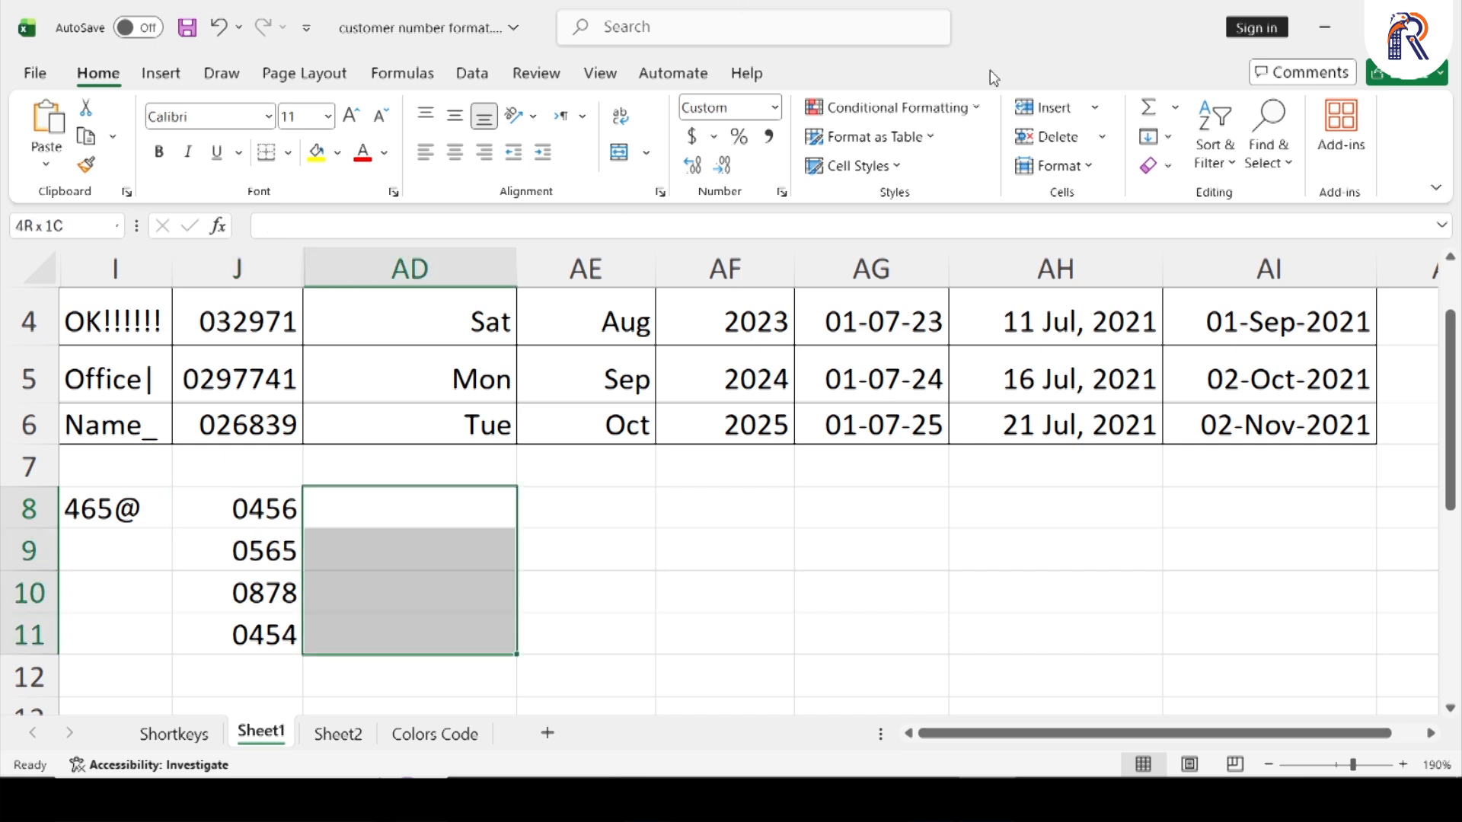
pyautogui.click(782, 191)
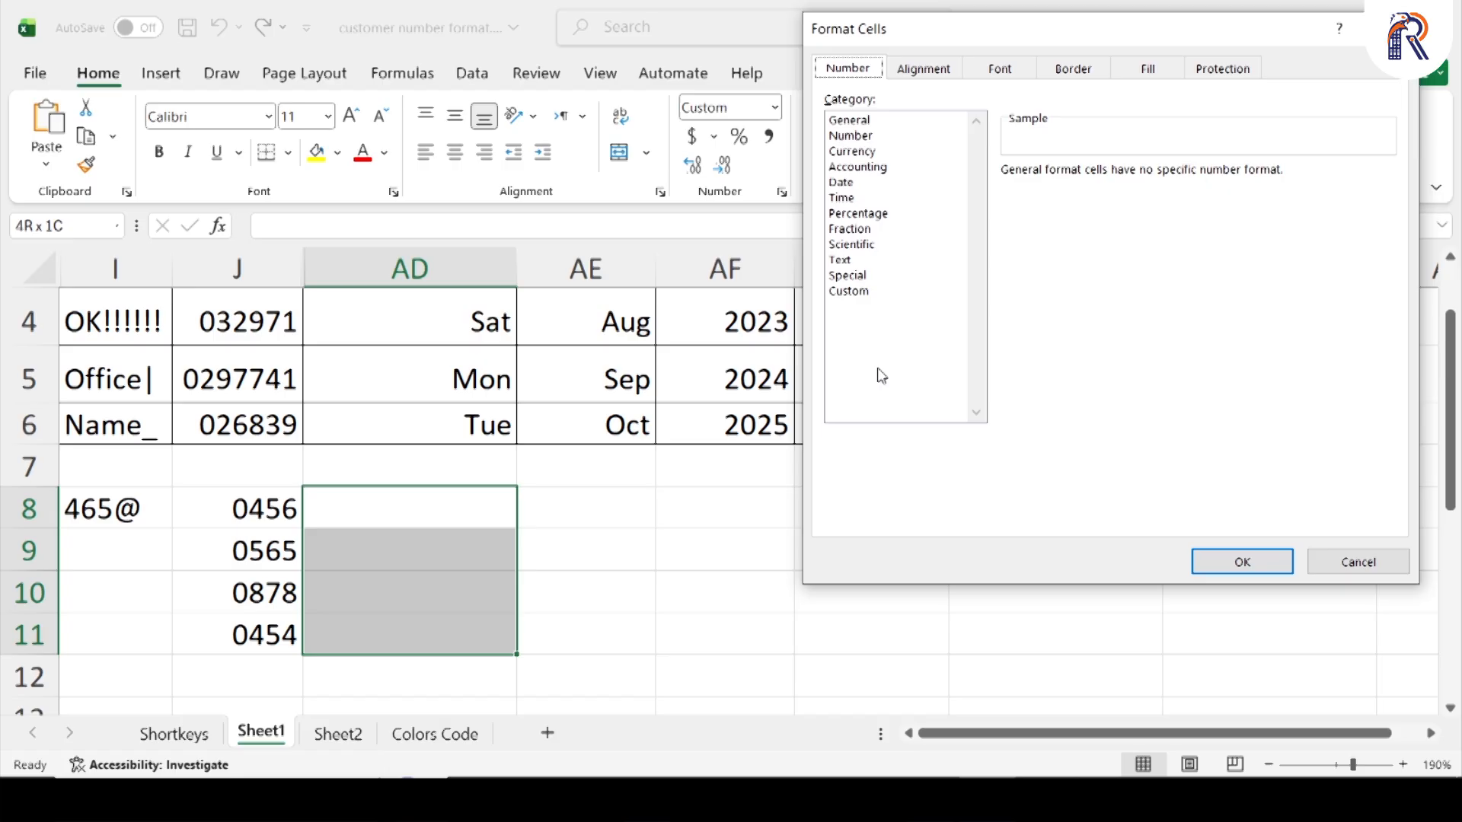
pyautogui.click(868, 292)
pyautogui.write('#')
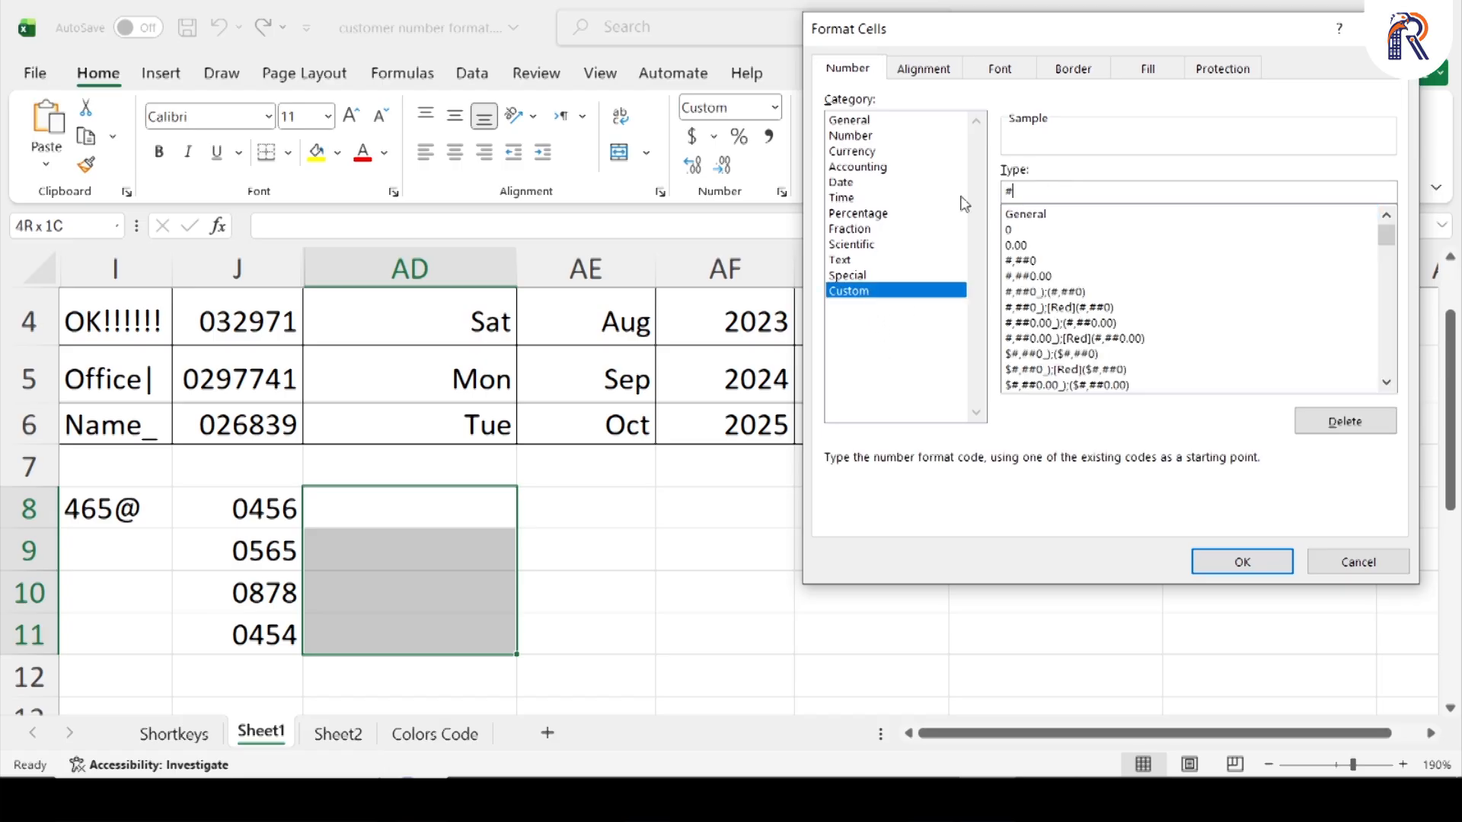
pyautogui.write('"88"')
pyautogui.press('Left')
pyautogui.press('Left')
pyautogui.press('Left')
pyautogui.press('Left')
pyautogui.write('"88"')
pyautogui.press('Return')
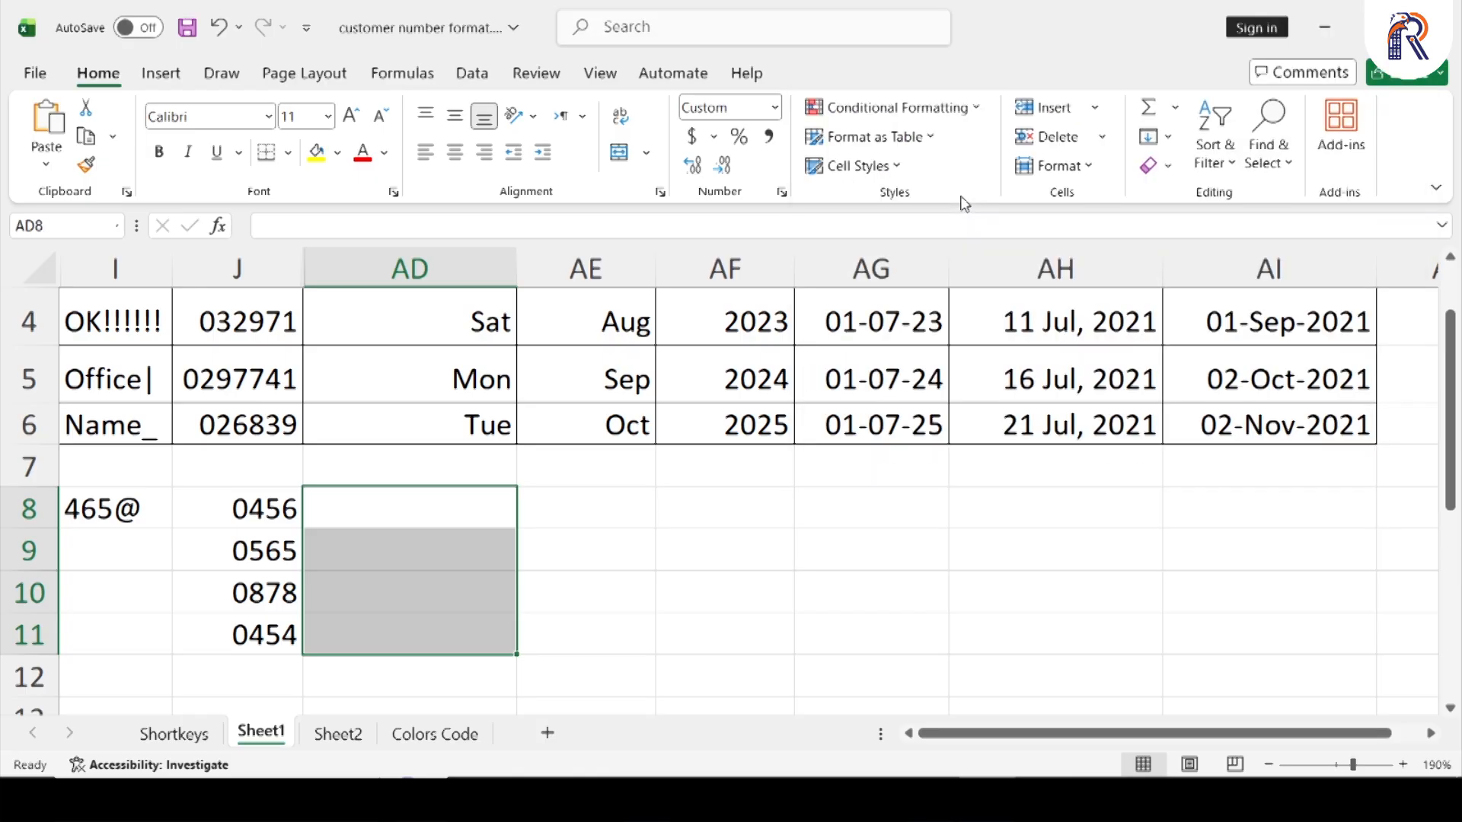
# Enter the numbers 1 to 5 in cells AD8 to AD12
pyautogui.press('Up')
pyautogui.press('Down')
pyautogui.write('1')
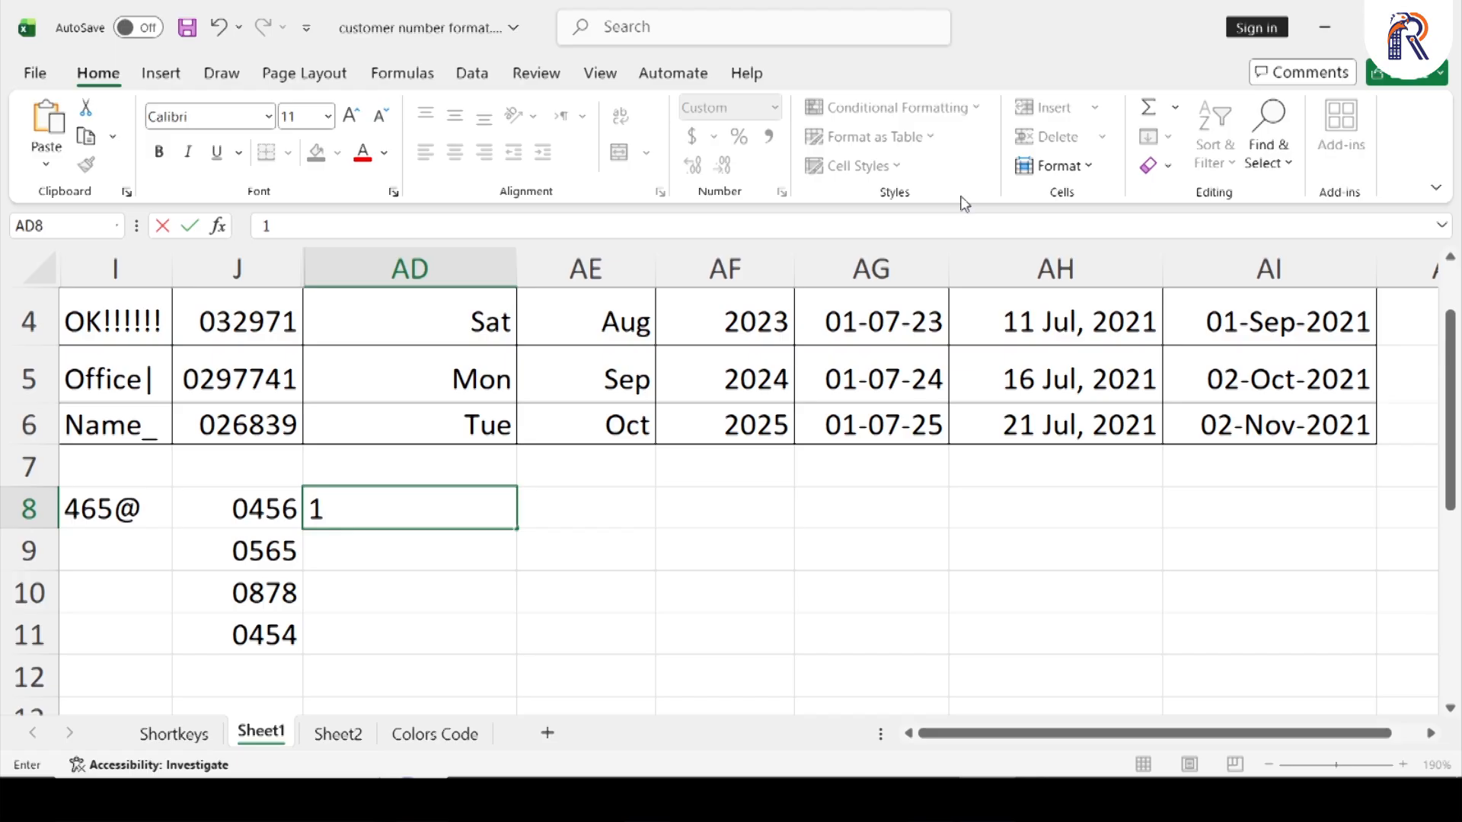
pyautogui.press('Return')
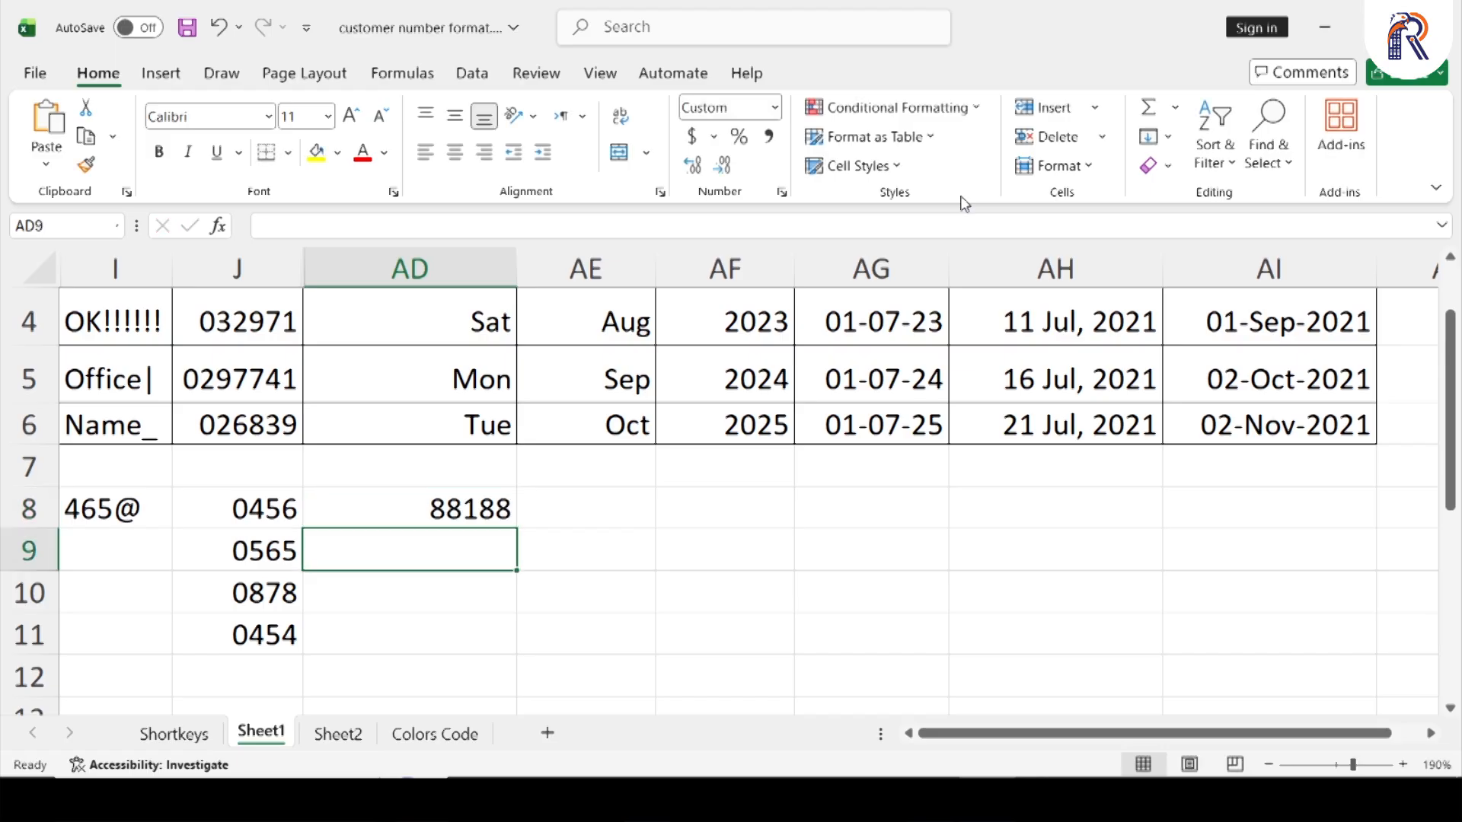
pyautogui.write('2')
pyautogui.press('Return')
pyautogui.write('3')
pyautogui.press('Return')
pyautogui.write('4')
pyautogui.press('Return')
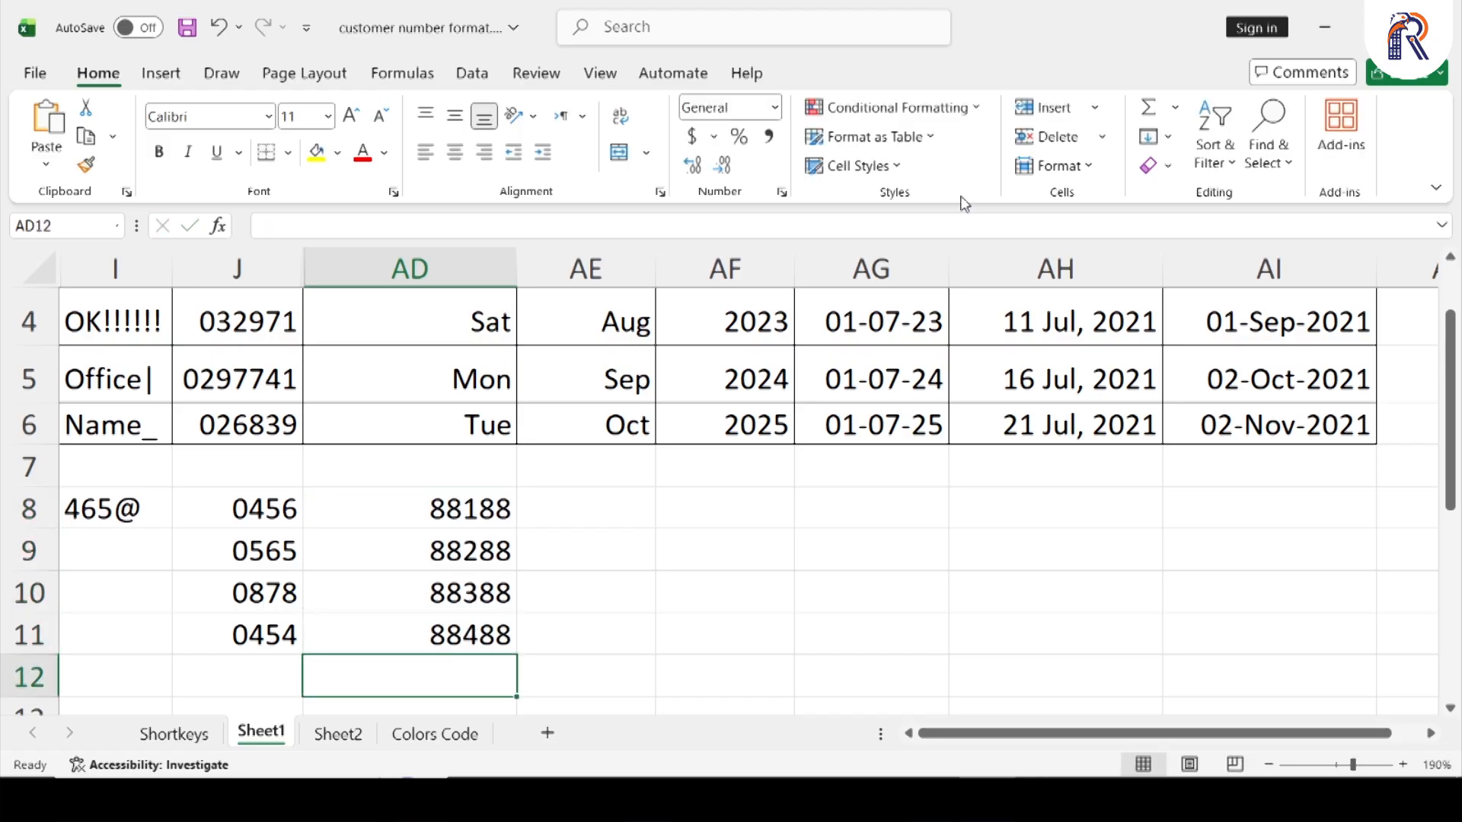
pyautogui.write('5')
pyautogui.press('Return')
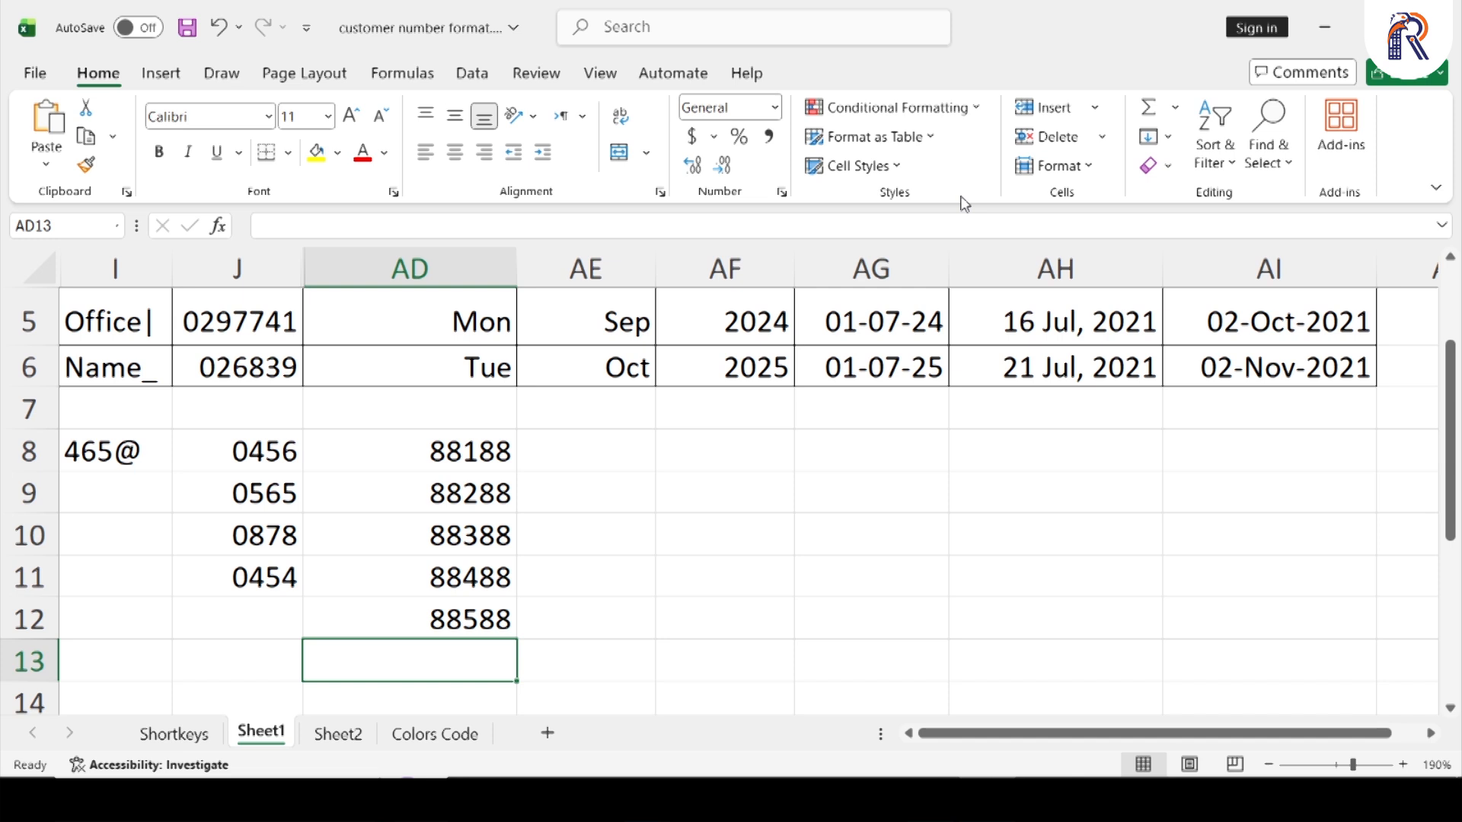
# Clear the test numbers in AD8:AD12 and the weekday-formatted dates in AD2:AD6
pyautogui.scroll(1, 587, 535)
pyautogui.click(466, 298)
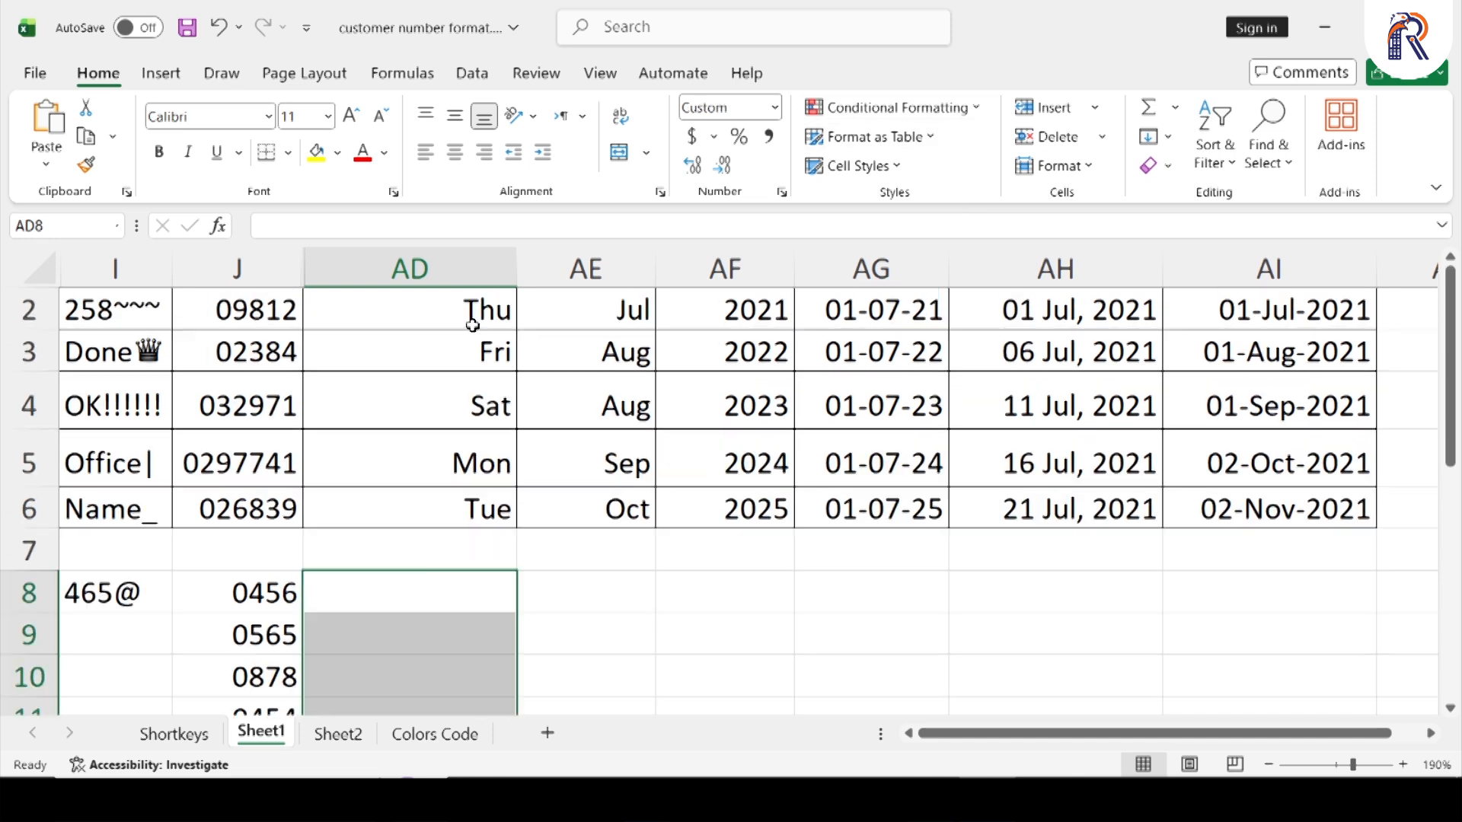
pyautogui.moveTo(470, 323); pyautogui.dragTo(488, 509)
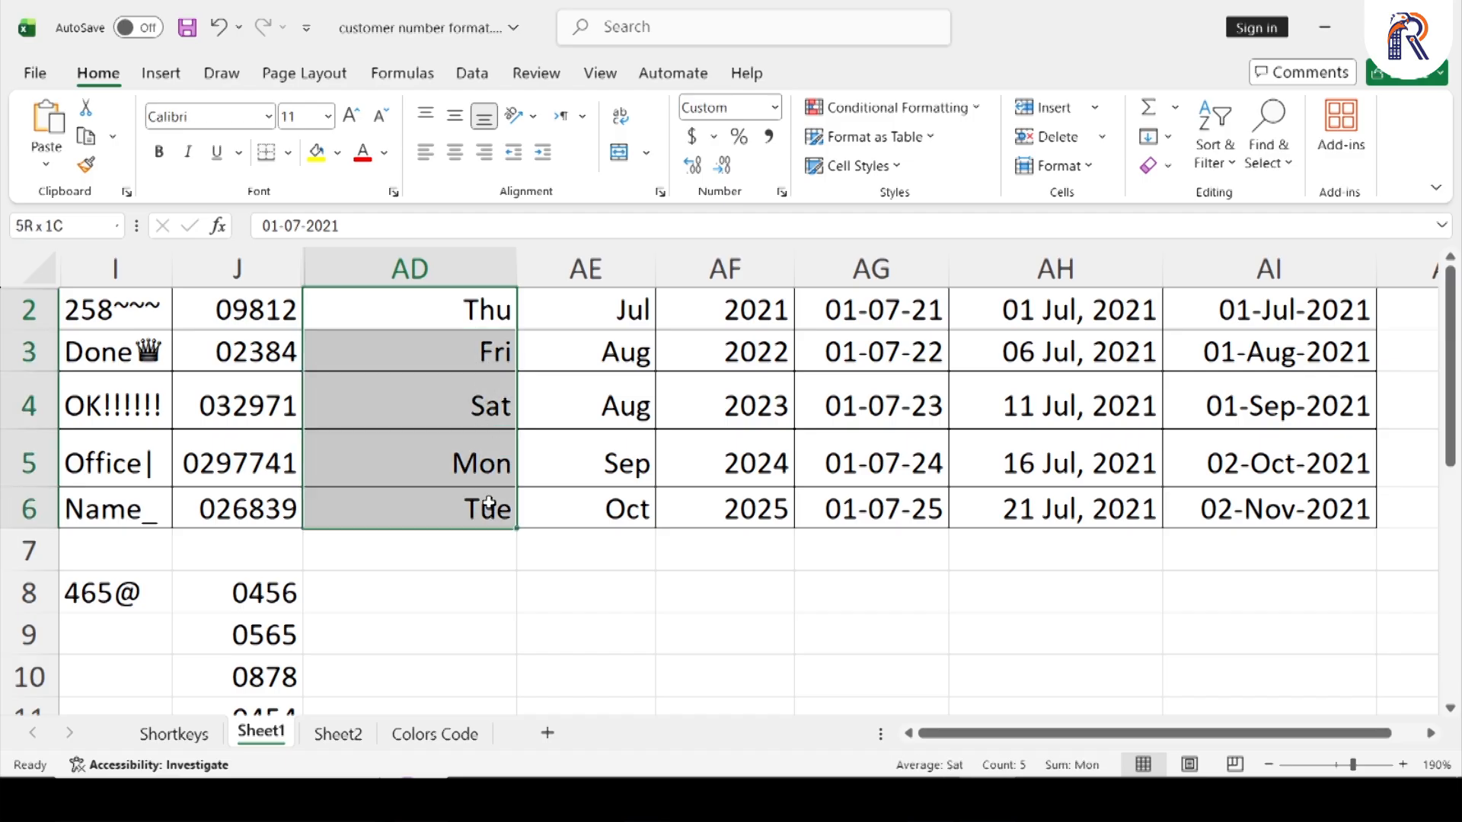
pyautogui.click(508, 316)
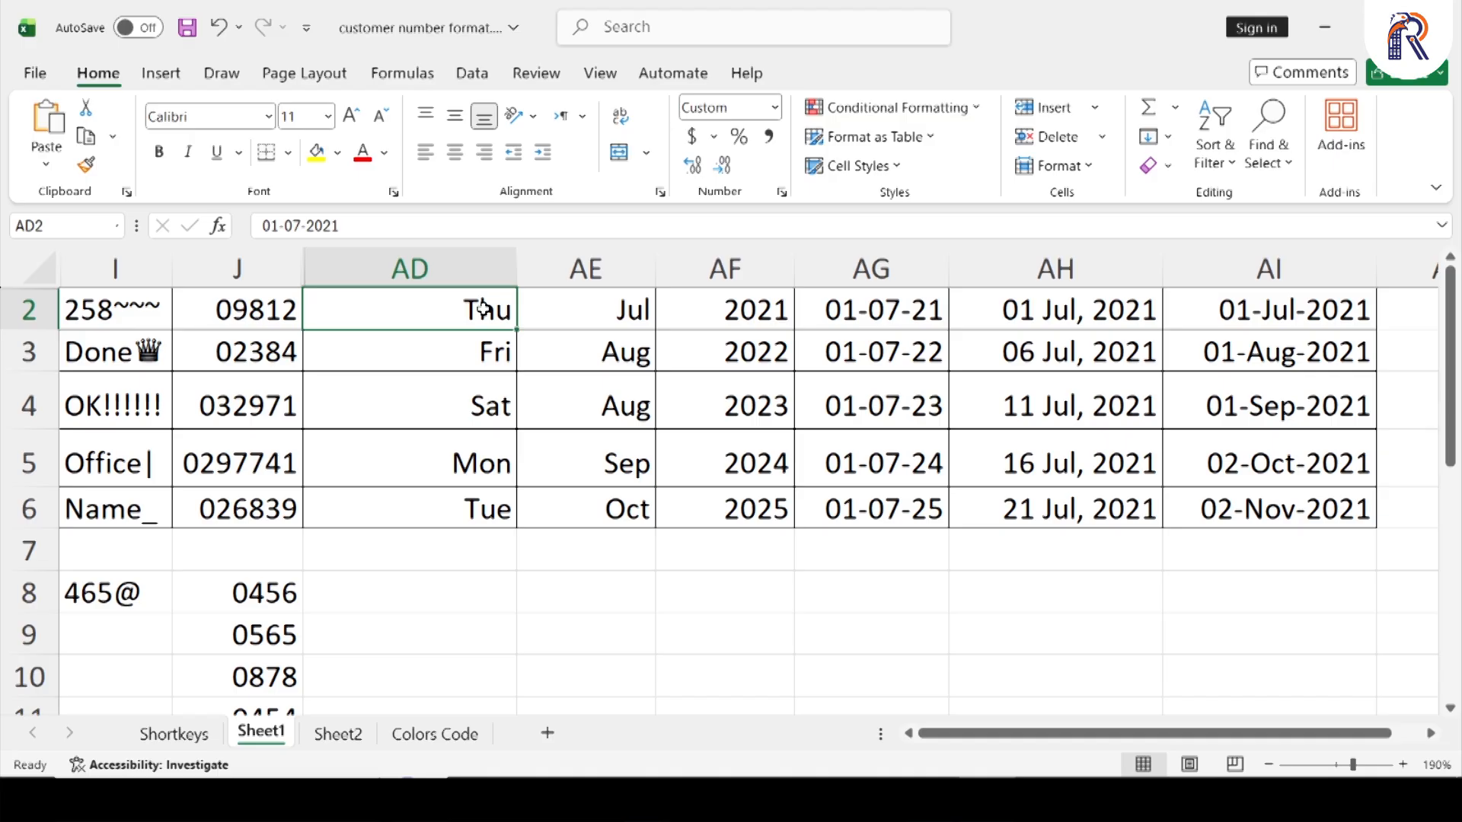
pyautogui.hotkey('shift', 'Down')
pyautogui.hotkey('shift', 'Down')
pyautogui.hotkey('shift', 'Down')
pyautogui.hotkey('shift', 'Down')
pyautogui.hotkey('shift', 'Down')
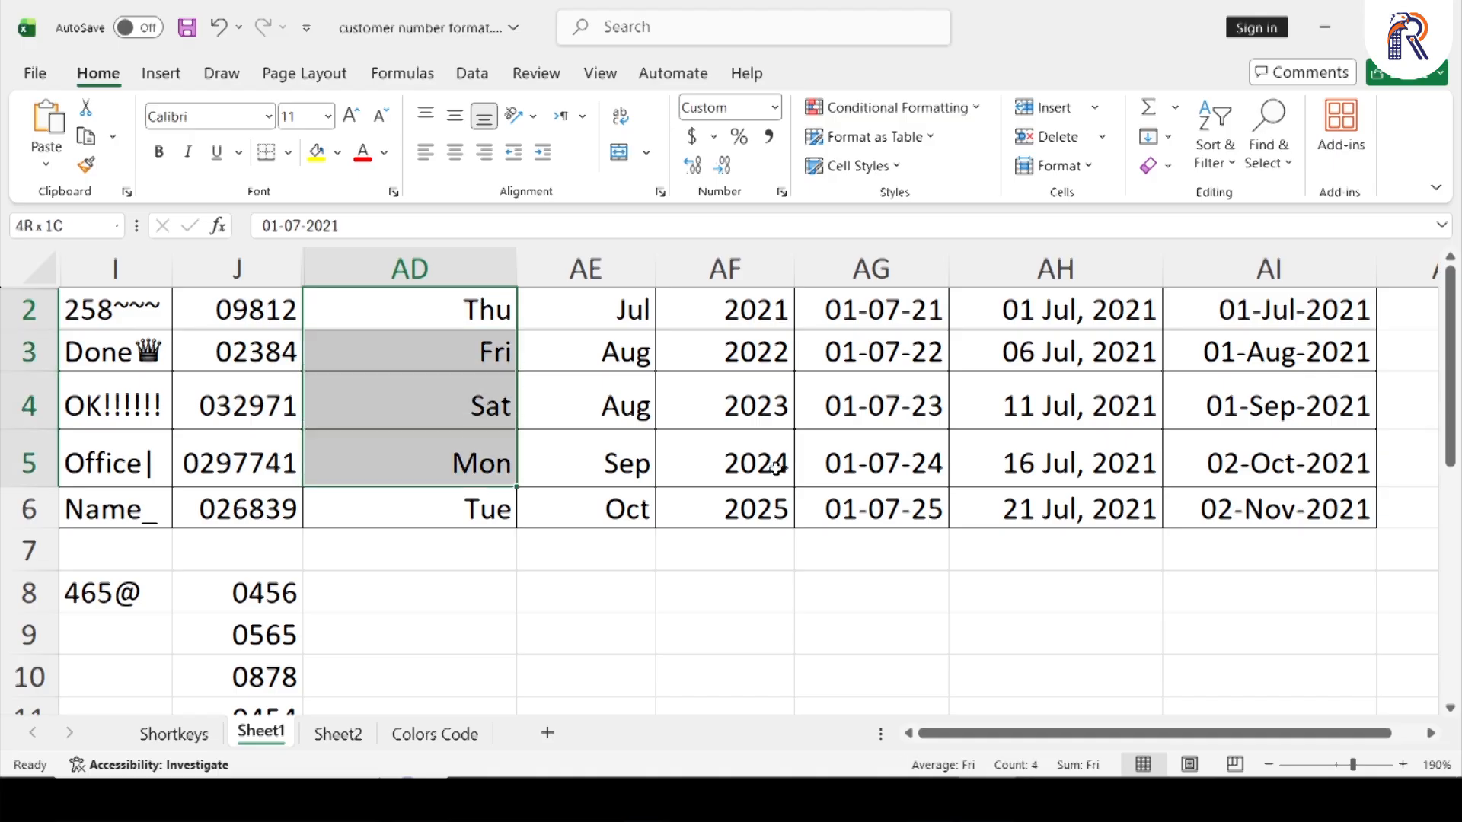
pyautogui.press('Delete')
pyautogui.press('Up')
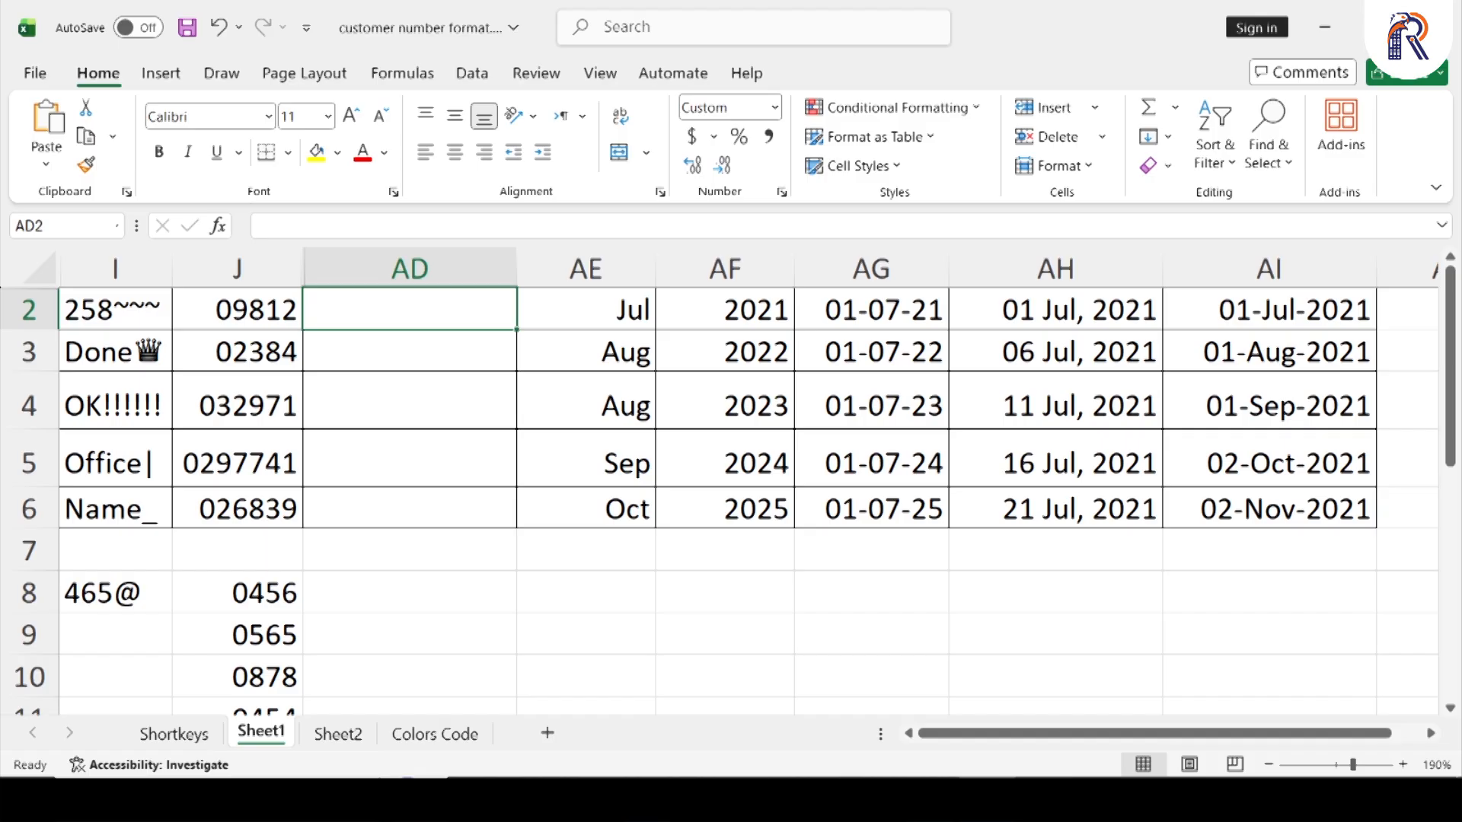
# Enter the date 08-Apr-2026 in cell AD2
pyautogui.write('08-Apr-20')
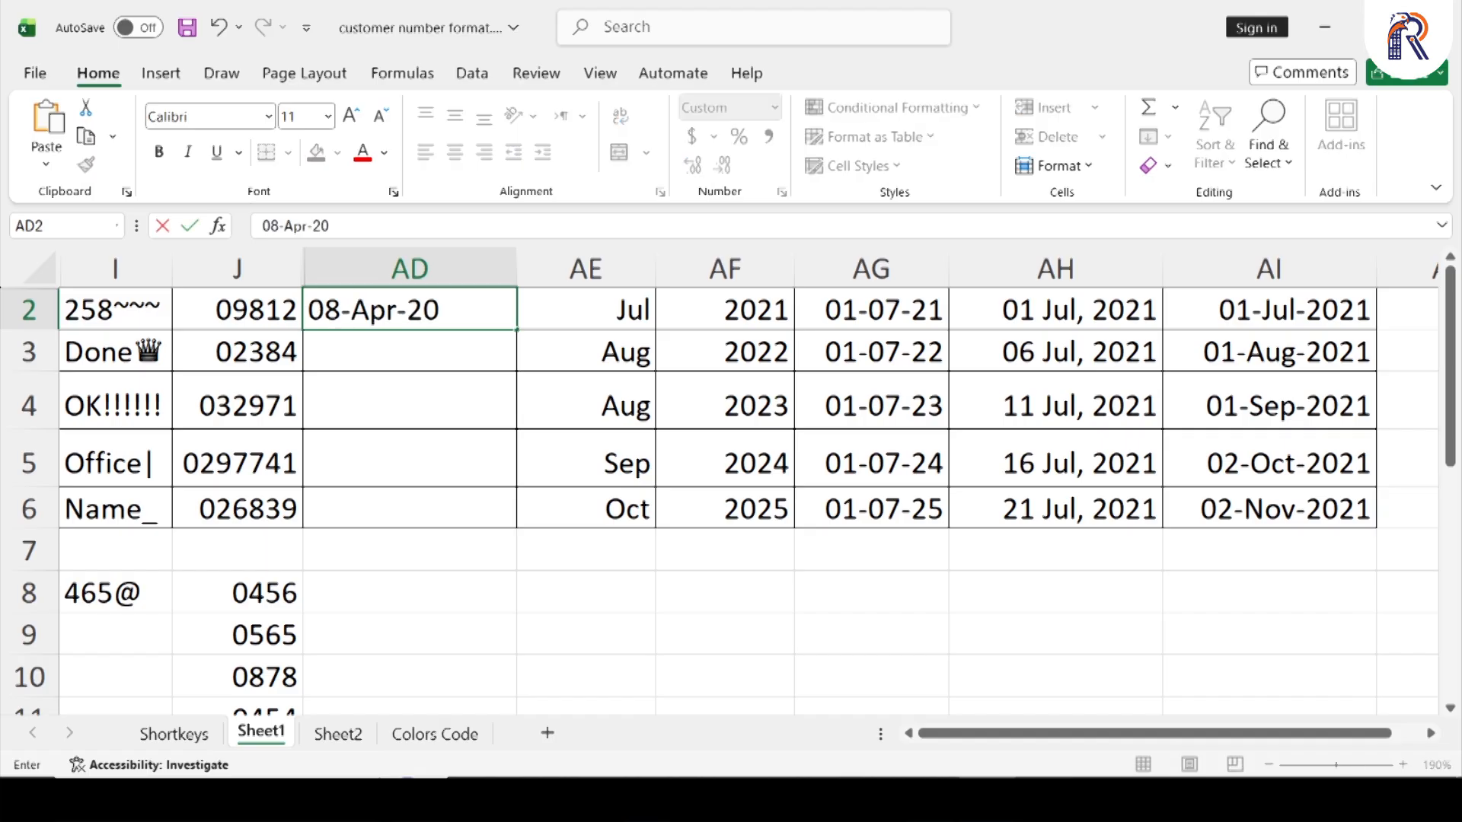
pyautogui.write('26')
pyautogui.press('Return')
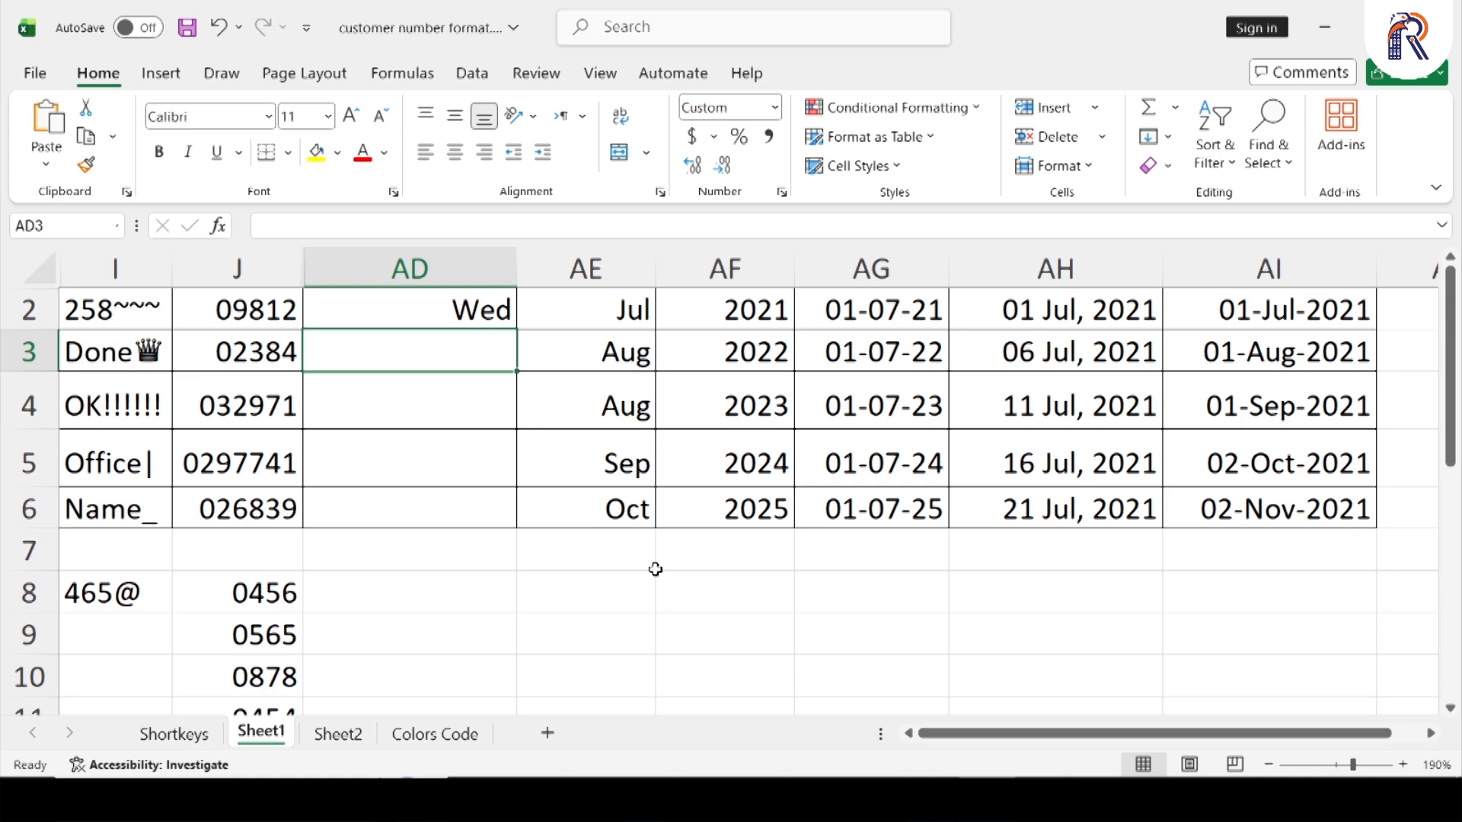
# Enter the date 08-apr-26 in cell AD8 below the table
pyautogui.click(460, 593)
pyautogui.moveTo(460, 599); pyautogui.dragTo(460, 669)
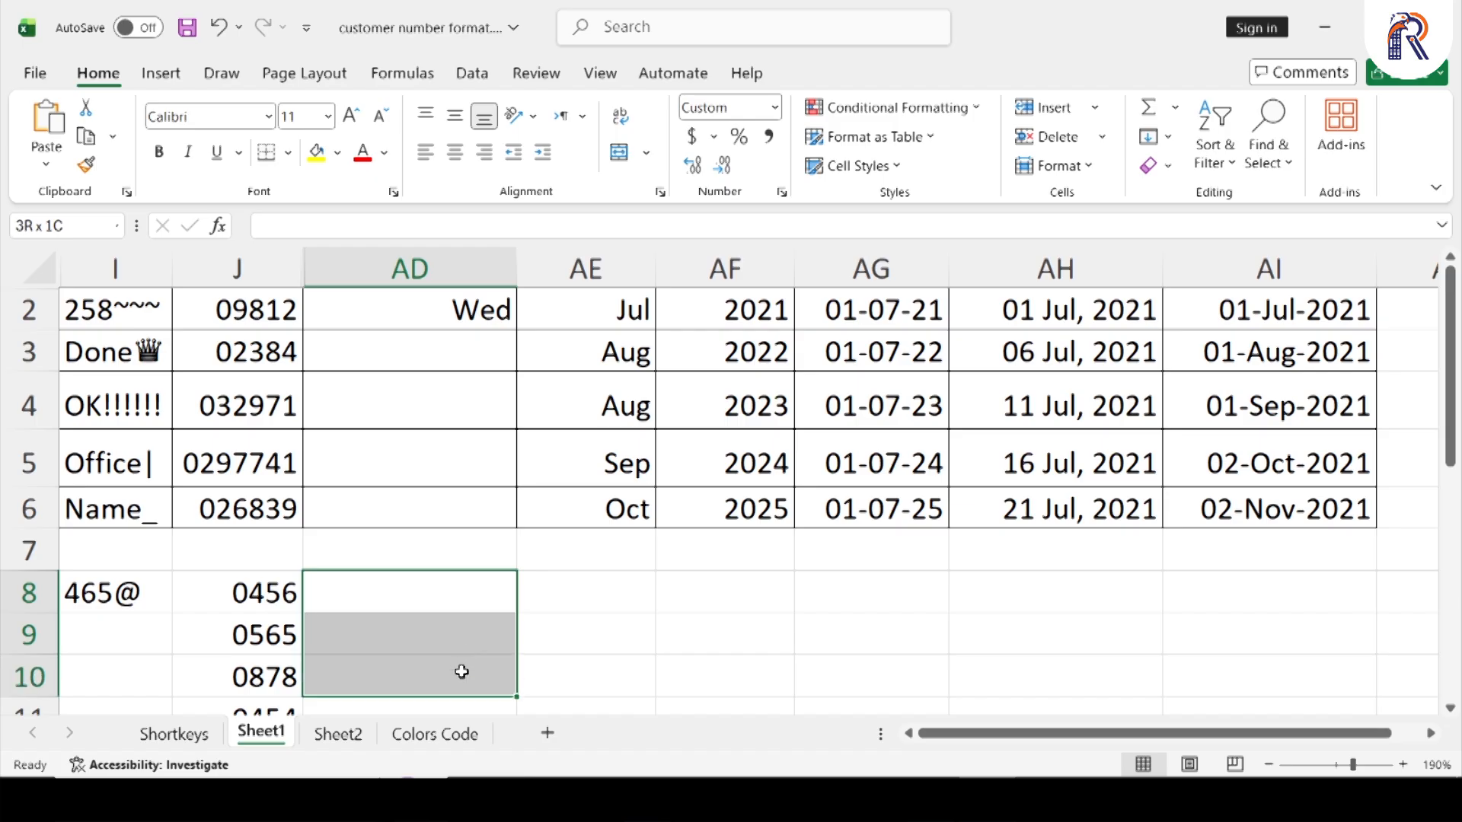
pyautogui.click(432, 596)
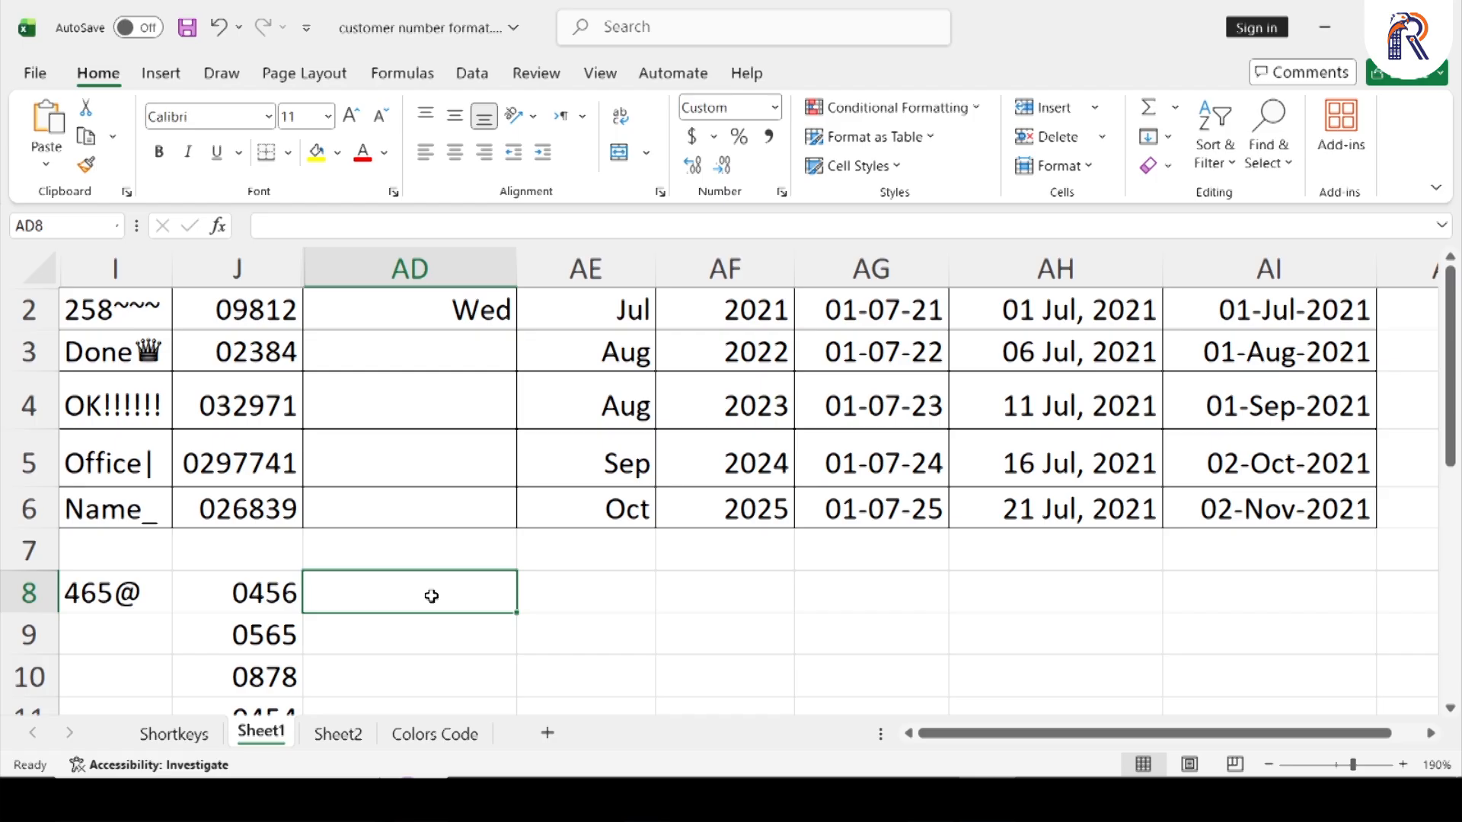
pyautogui.write('08-apr')
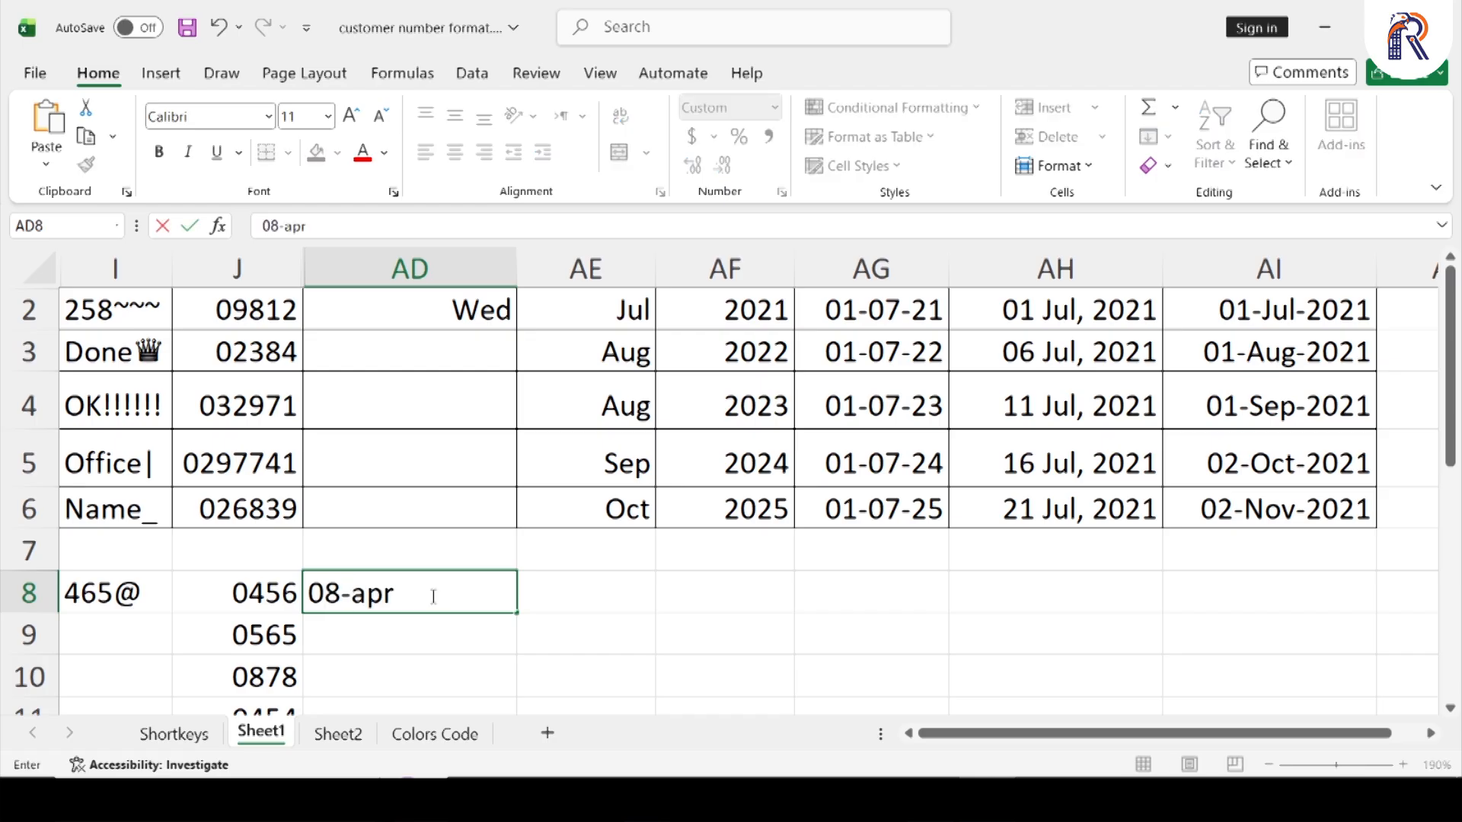
pyautogui.write('-26')
pyautogui.press('Return')
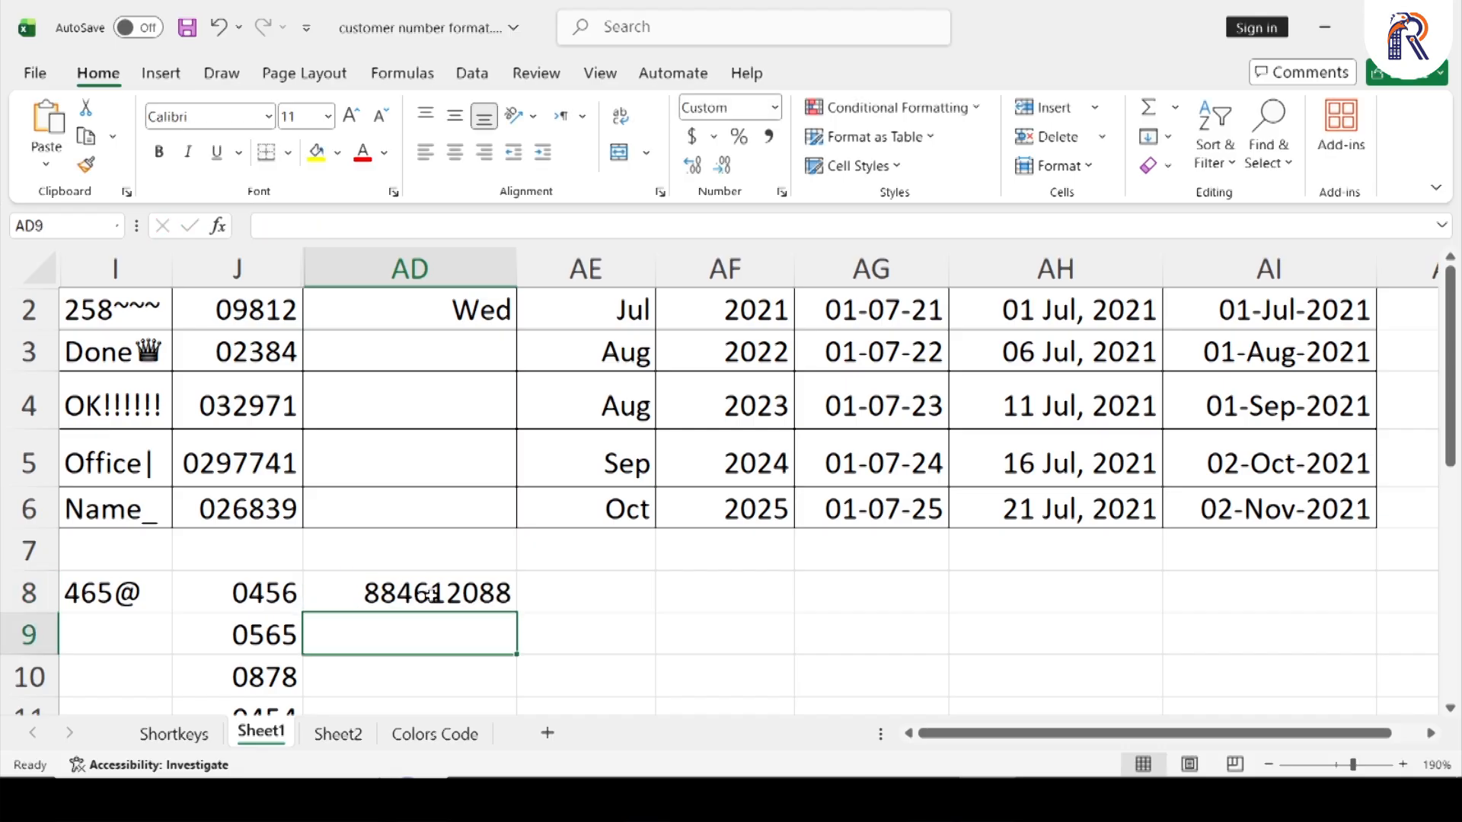
# Try the General number format on cell AD8 and undo it
pyautogui.click(431, 593)
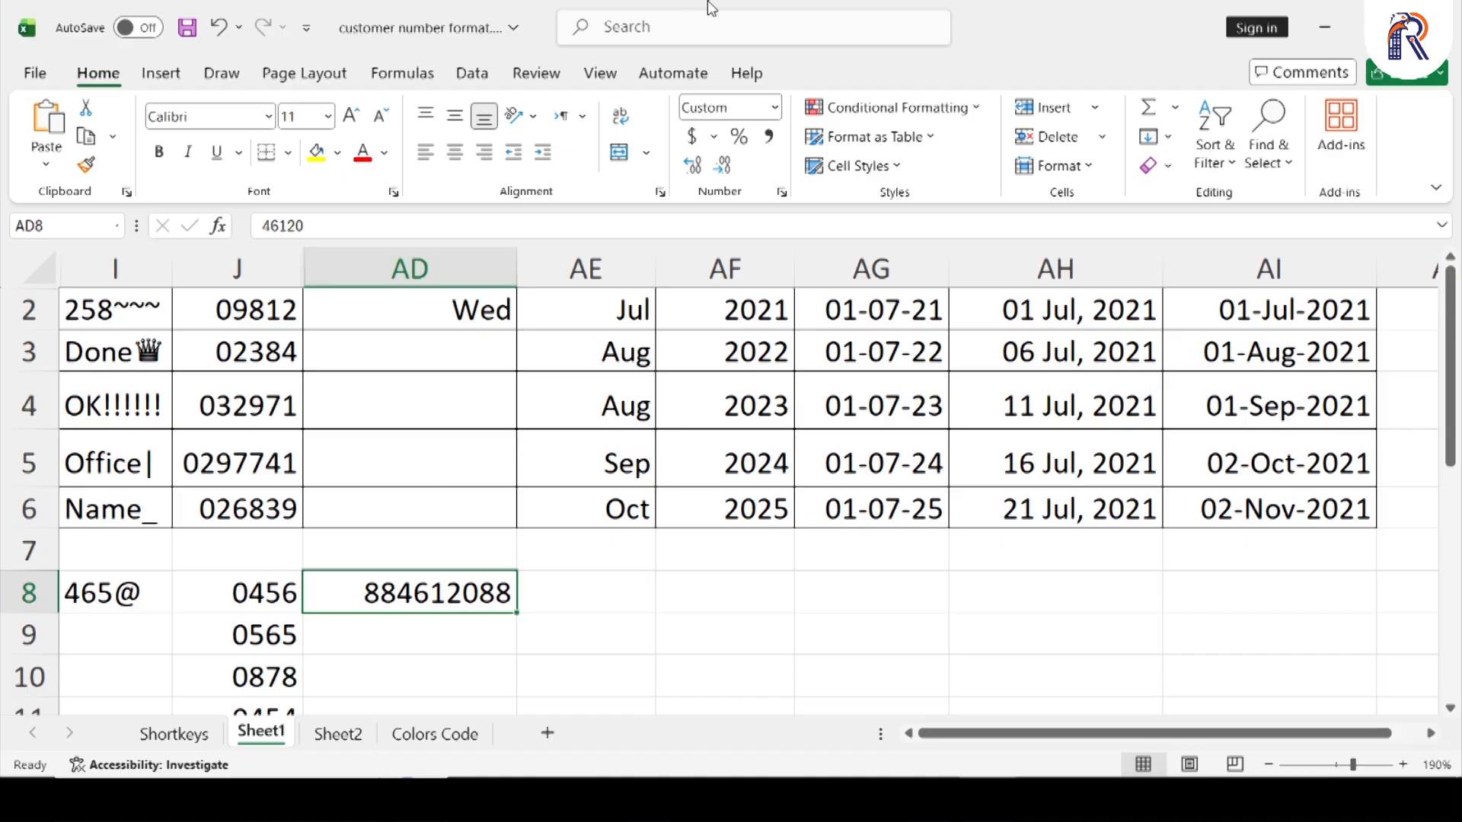
pyautogui.click(774, 107)
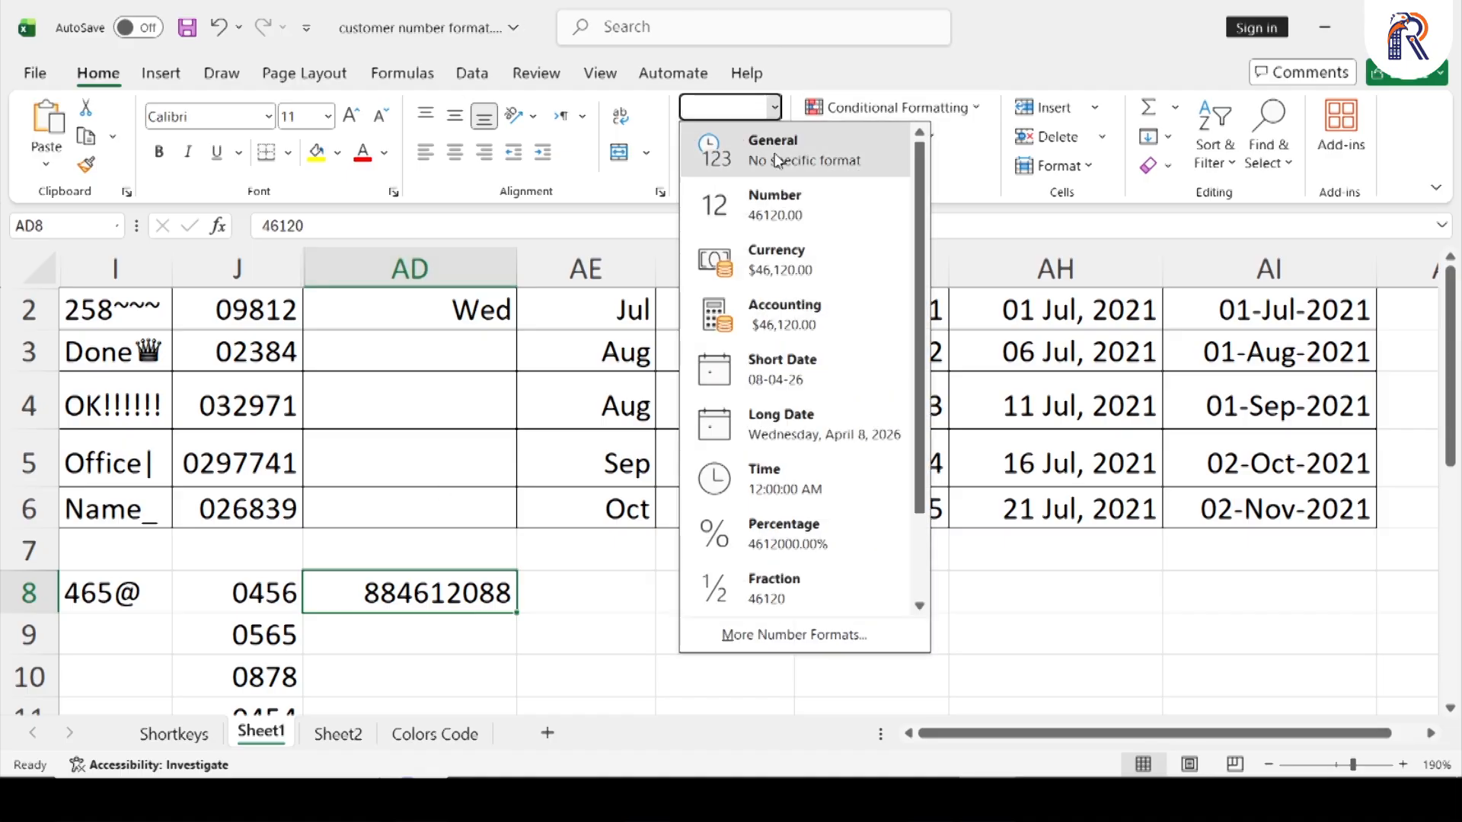
pyautogui.click(765, 150)
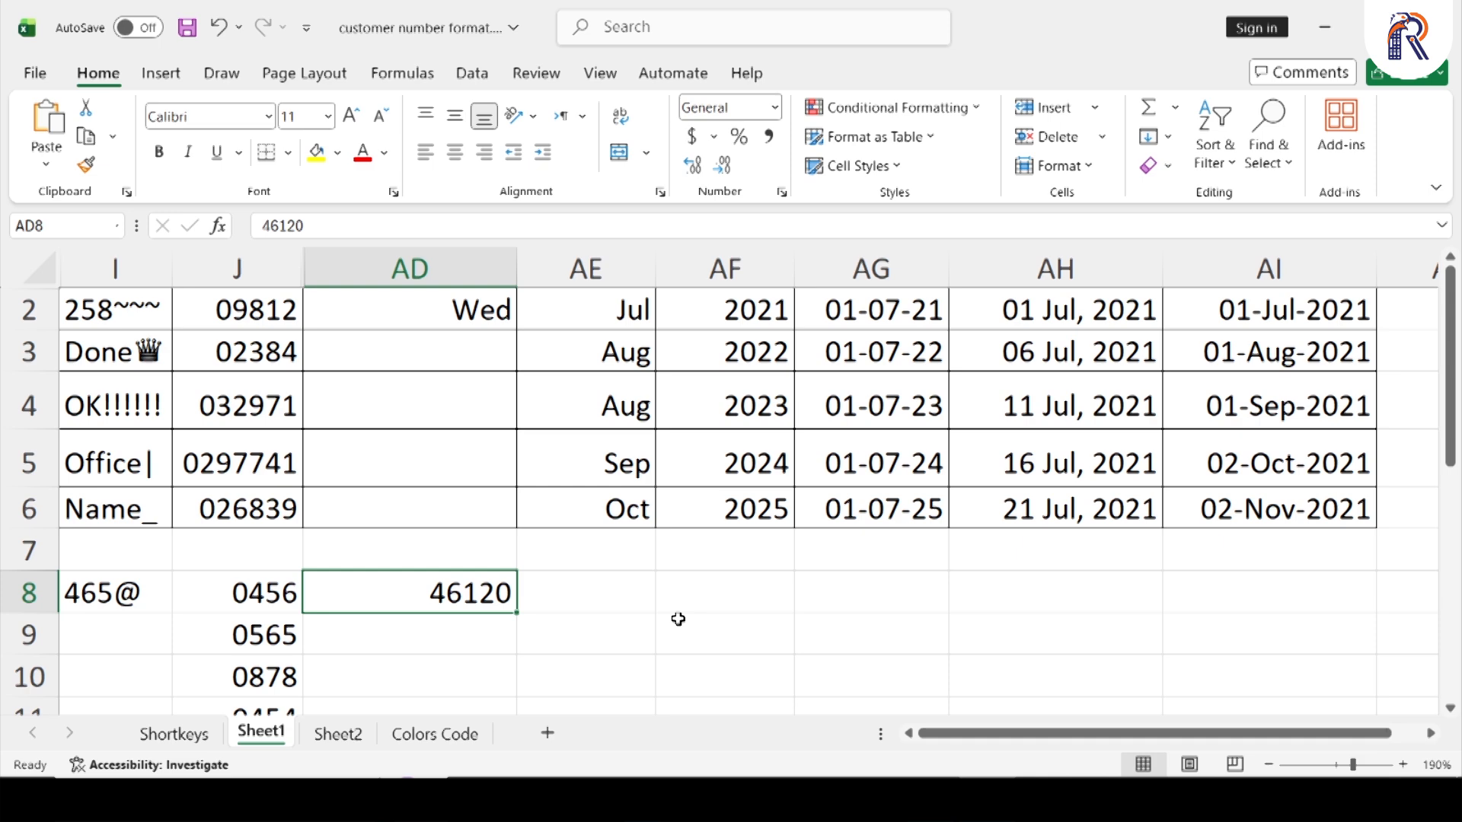
pyautogui.hotkey('ctrl', 'z')
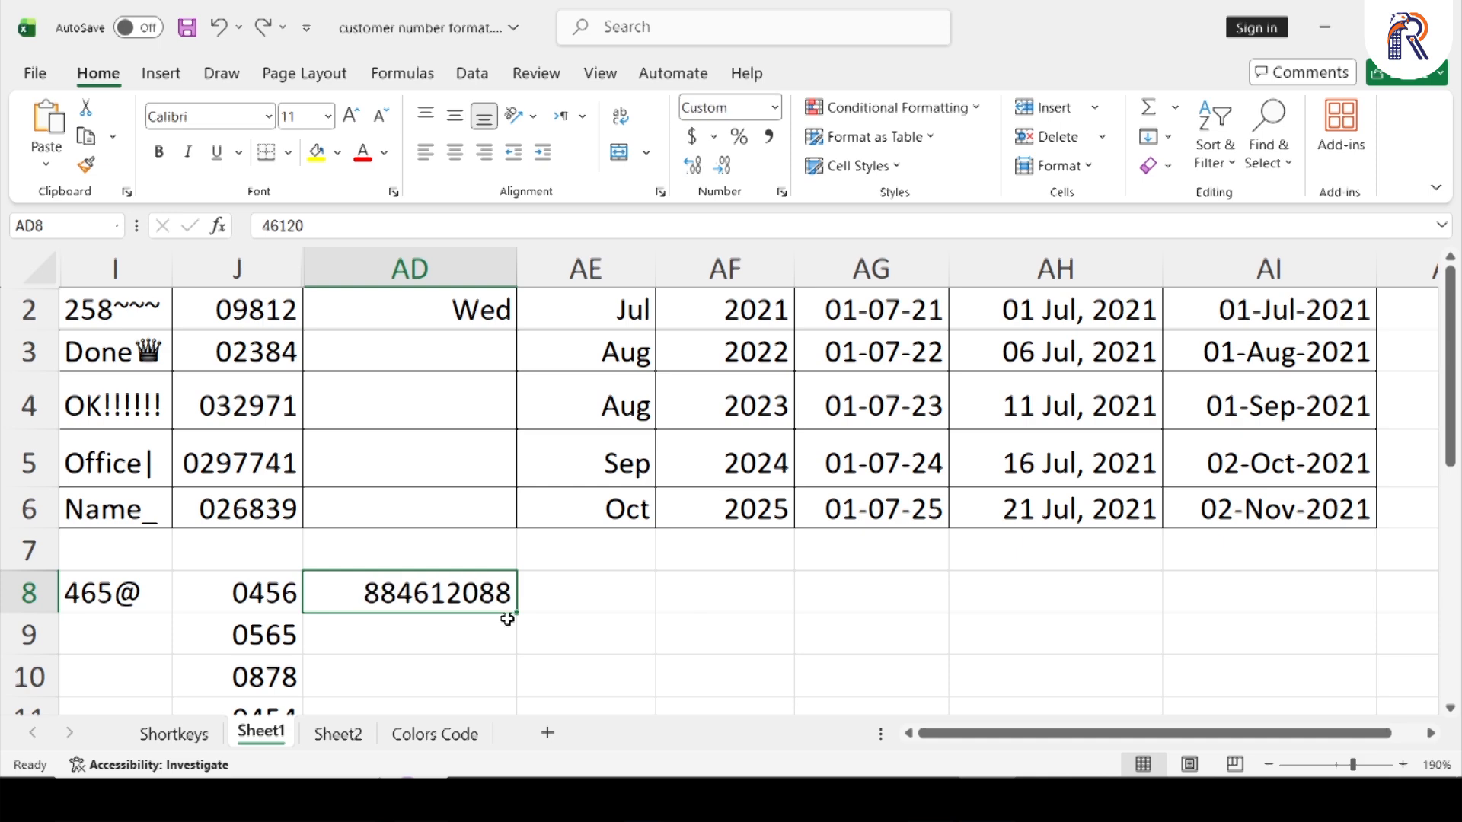
# Remove the custom format code "88"#"88" from cell AD8
pyautogui.click(776, 108)
pyautogui.click(778, 106)
pyautogui.click(782, 194)
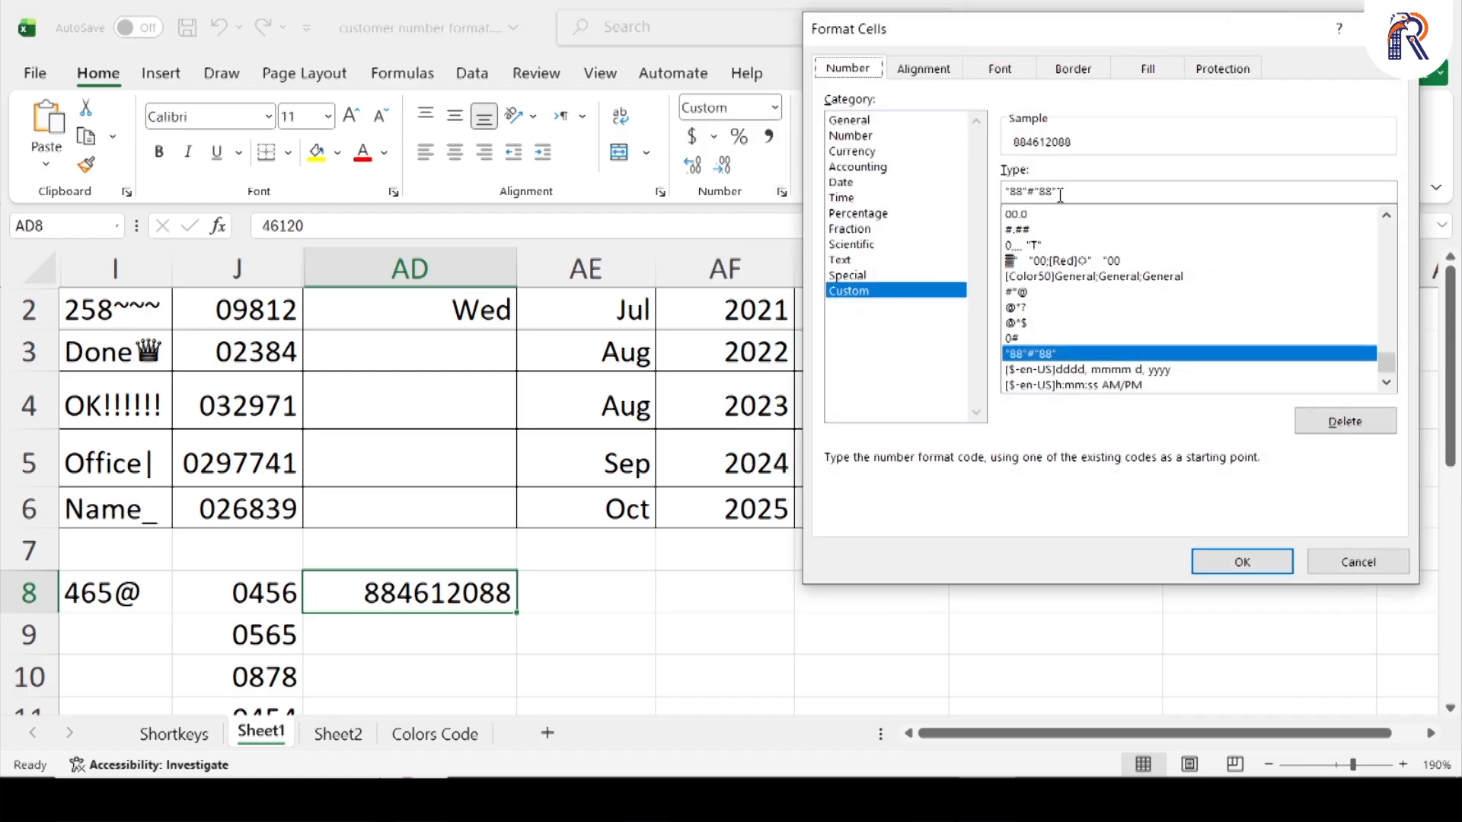
pyautogui.moveTo(1065, 194); pyautogui.dragTo(985, 203)
pyautogui.press('Delete')
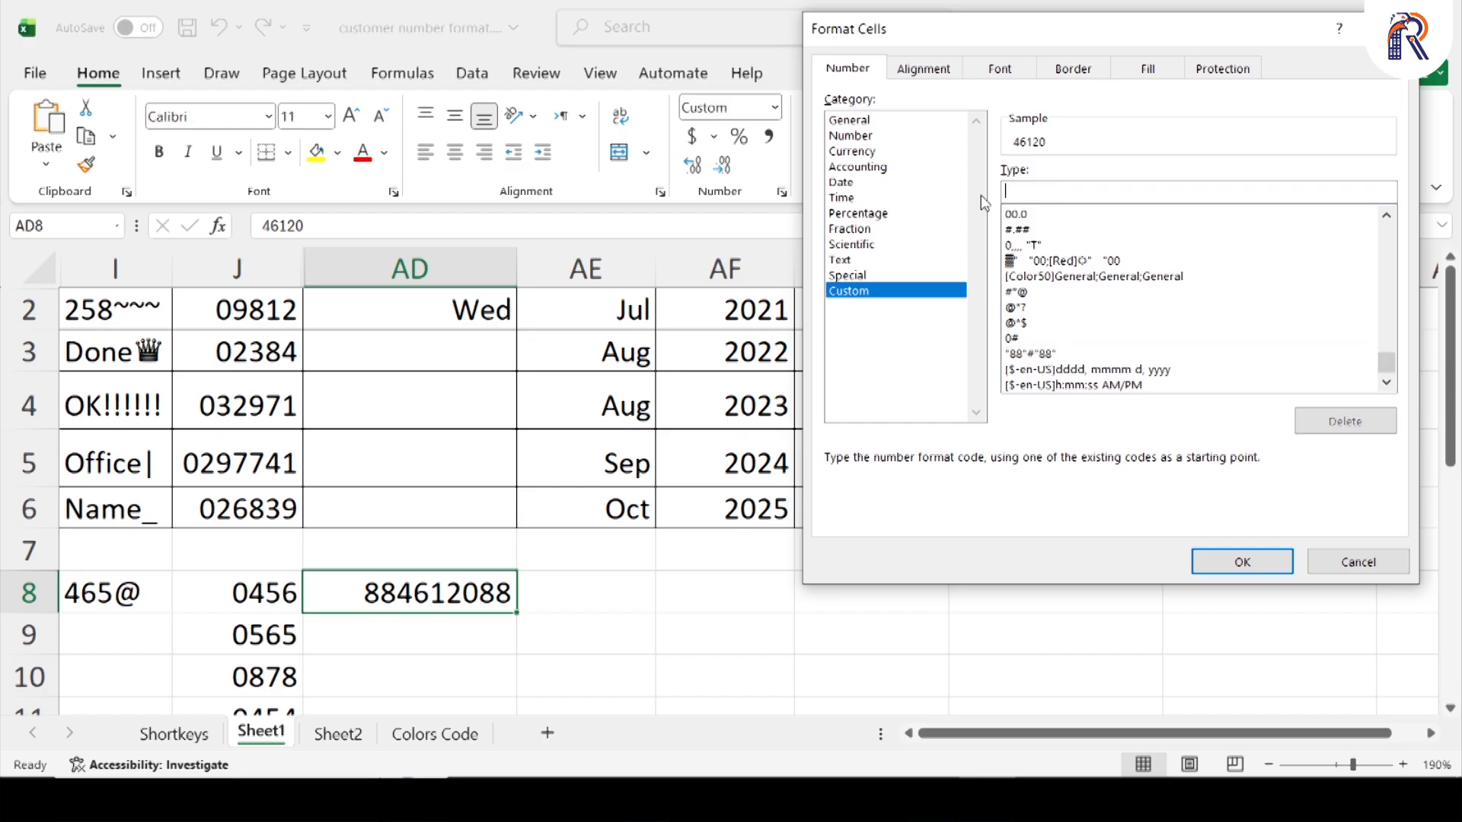
pyautogui.press('Return')
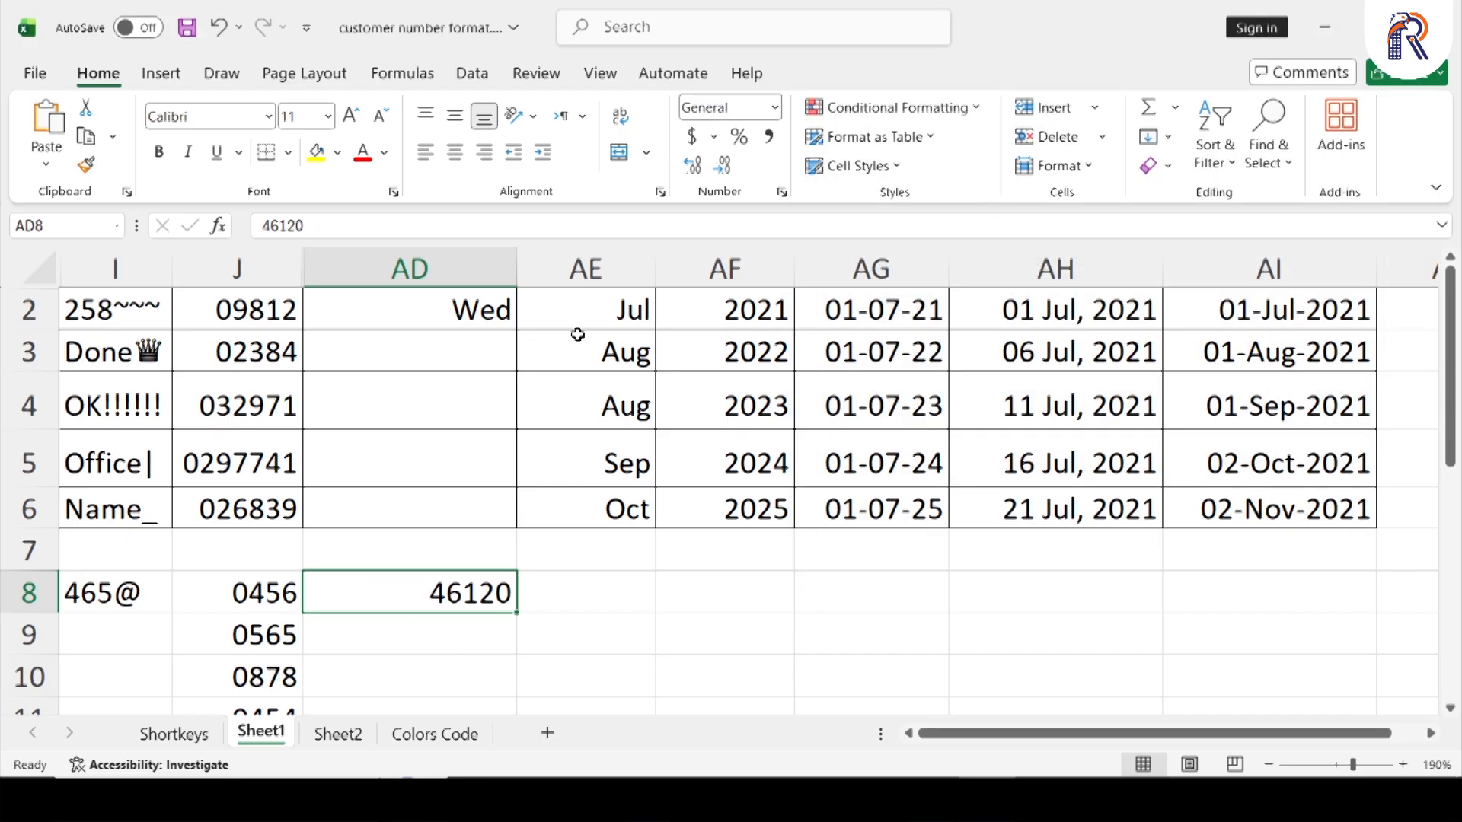
# Format cell AD8 as Short Date and re-enter the date 08-apr-26 in it
pyautogui.click(775, 107)
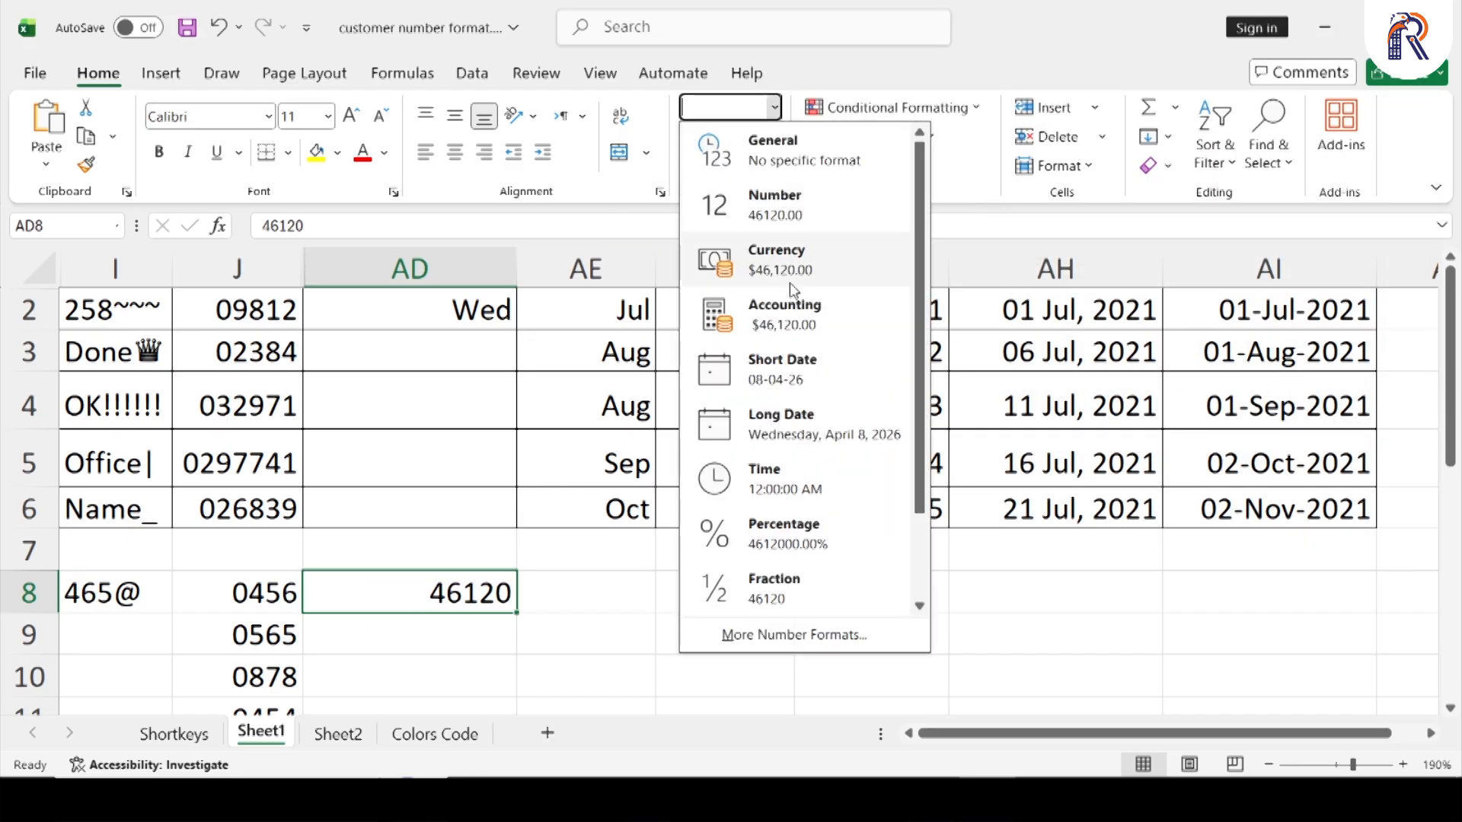
pyautogui.click(807, 372)
pyautogui.press('Delete')
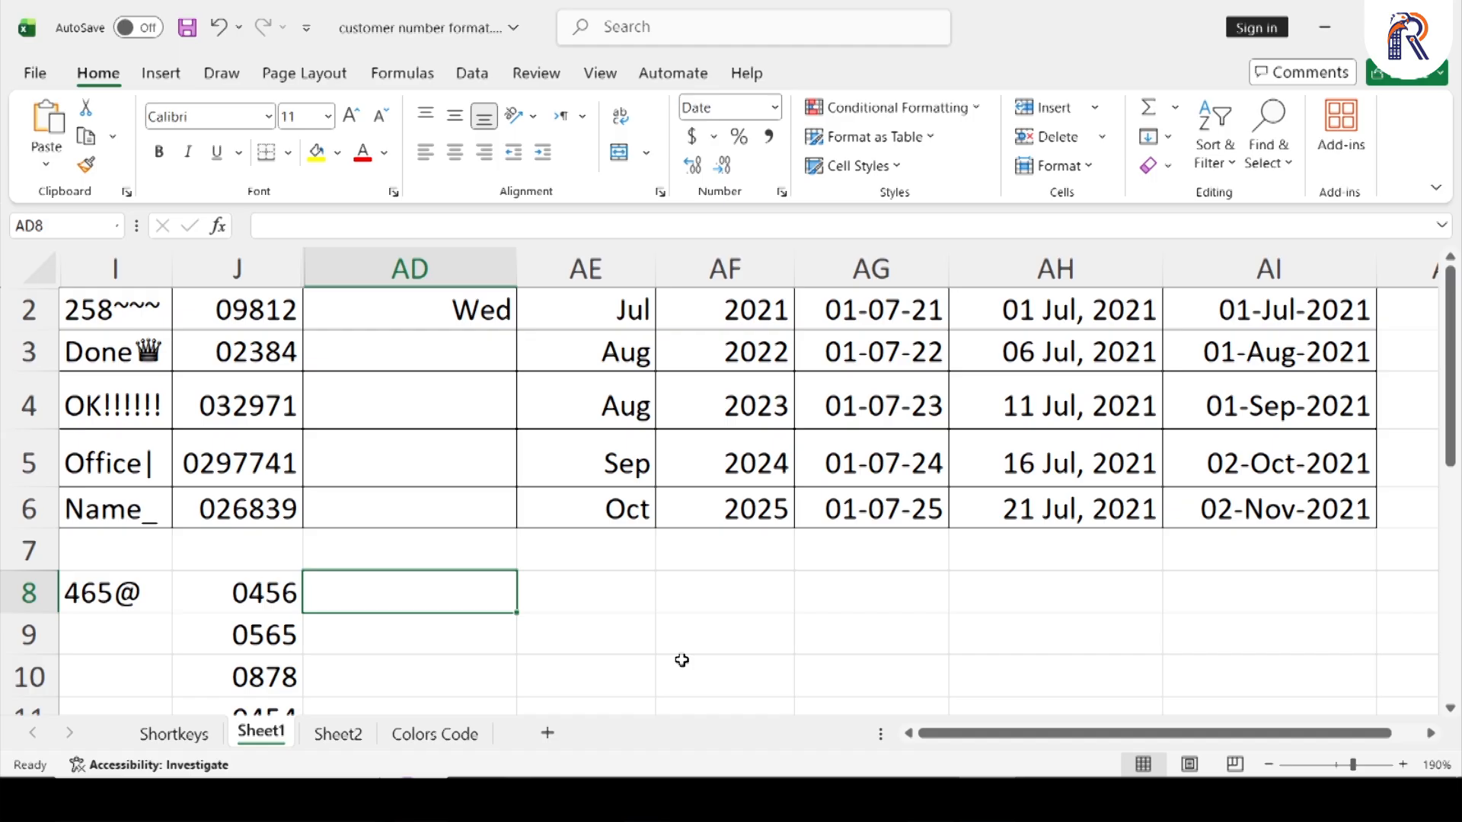
pyautogui.write('08-')
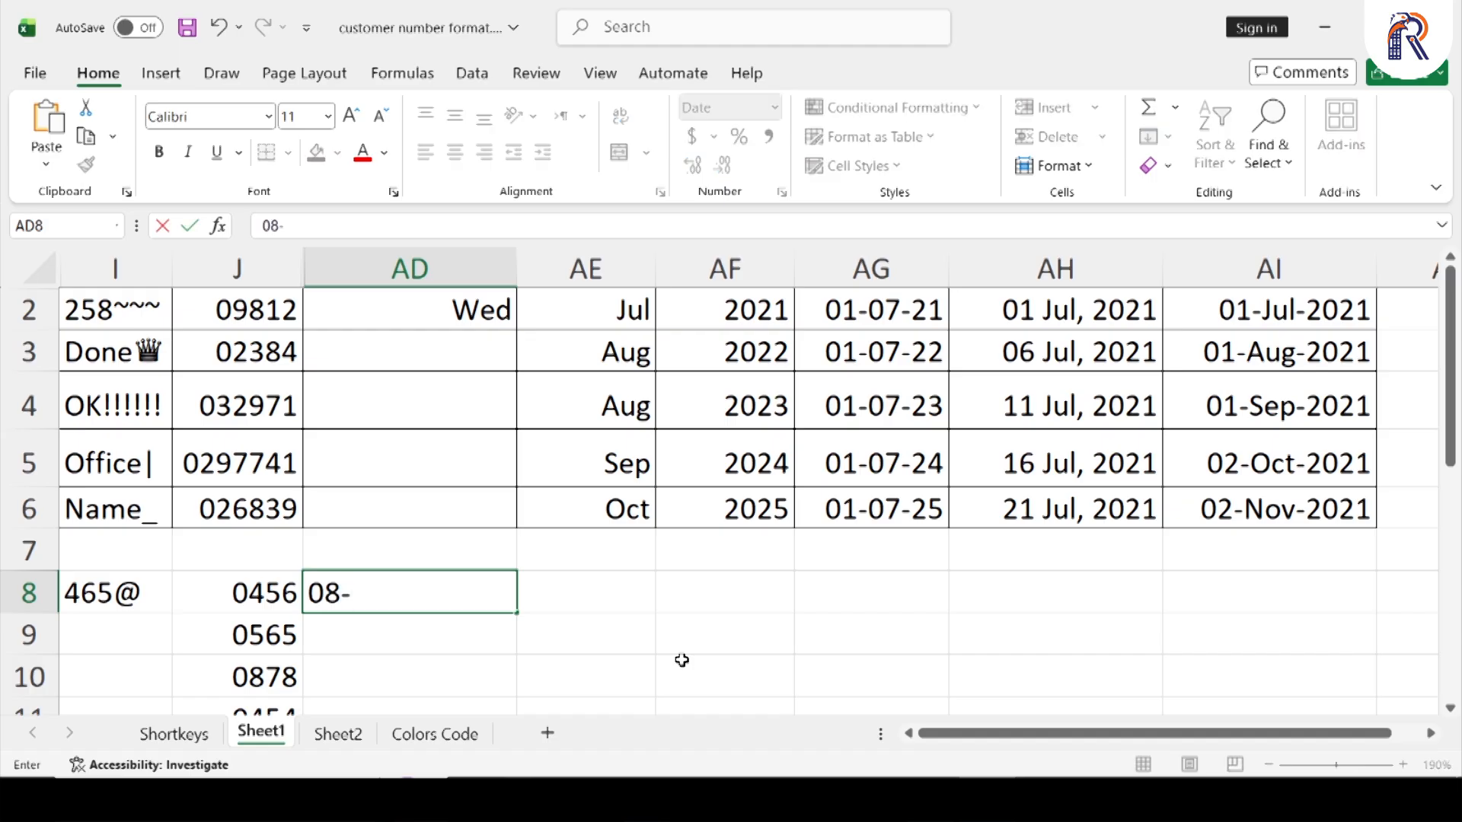
pyautogui.write('apr-26')
pyautogui.press('Return')
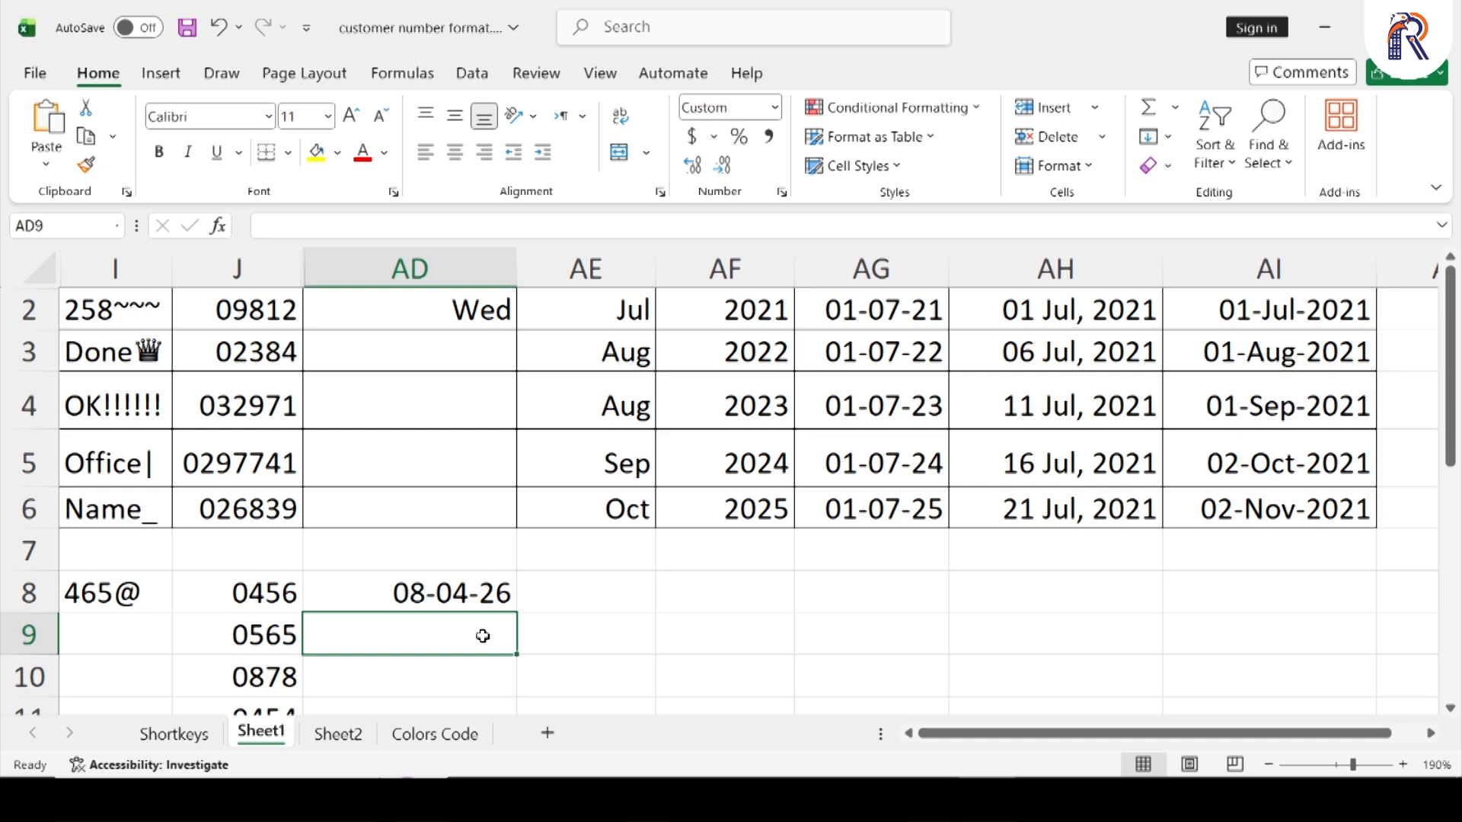
# Try the formula =AD8+1 in cell AD9 and clear it
pyautogui.write('=')
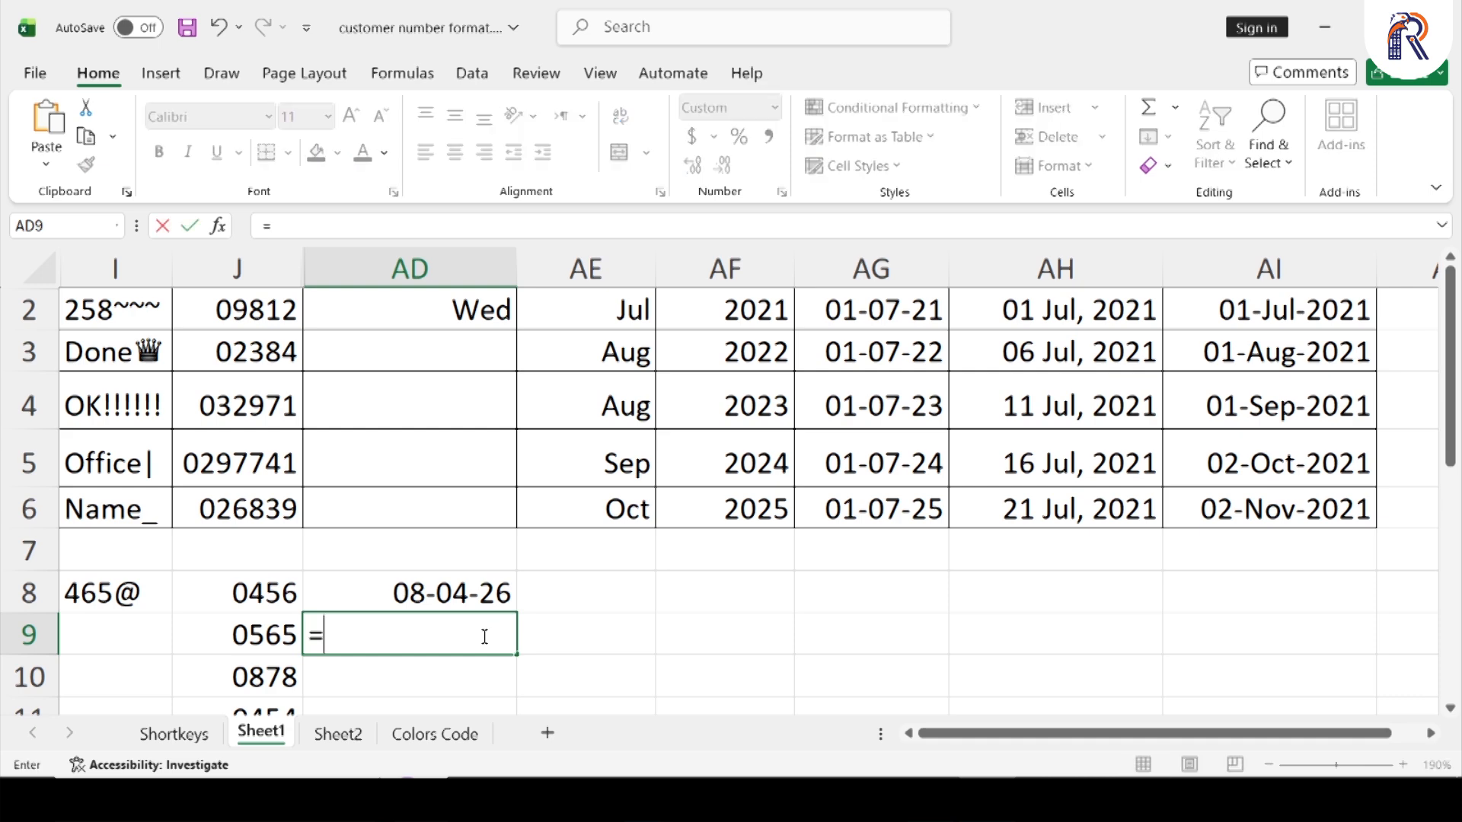
pyautogui.press('Up')
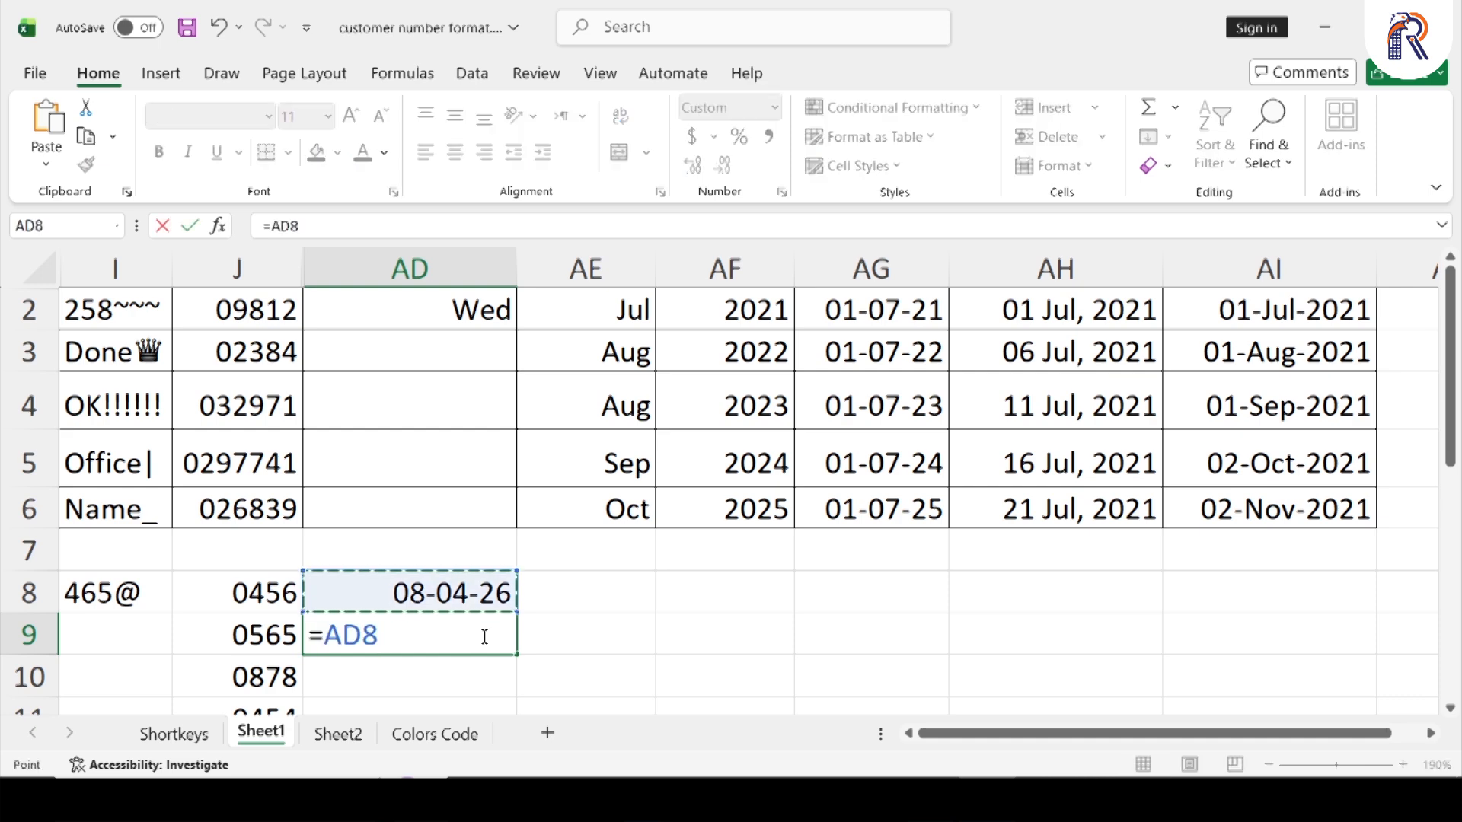
pyautogui.write('+1')
pyautogui.press('Return')
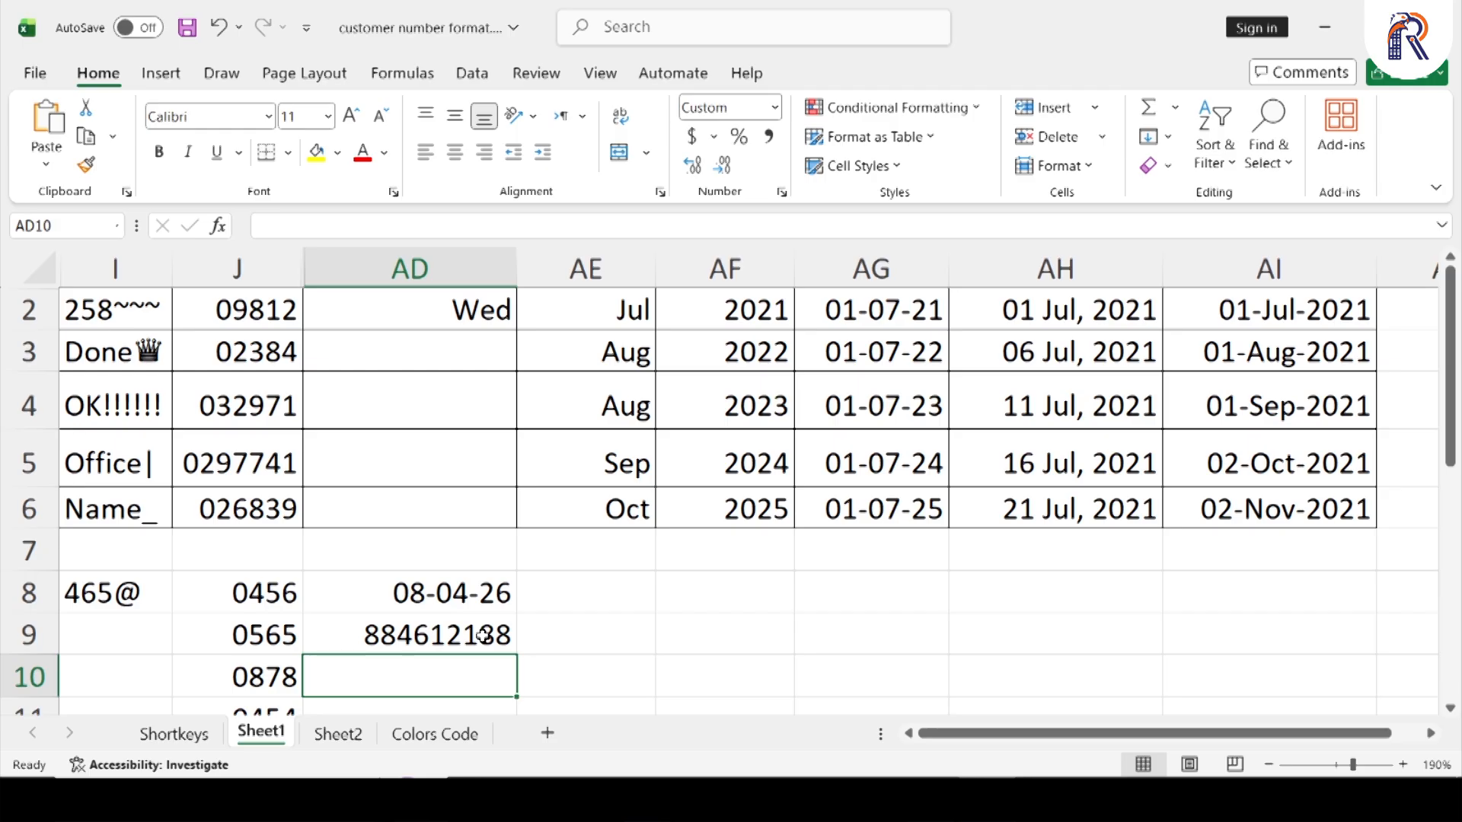
pyautogui.click(482, 636)
pyautogui.press('Delete')
# Copy only the date formatting of cell AD8 to cells AD9:AD10
pyautogui.press('Up')
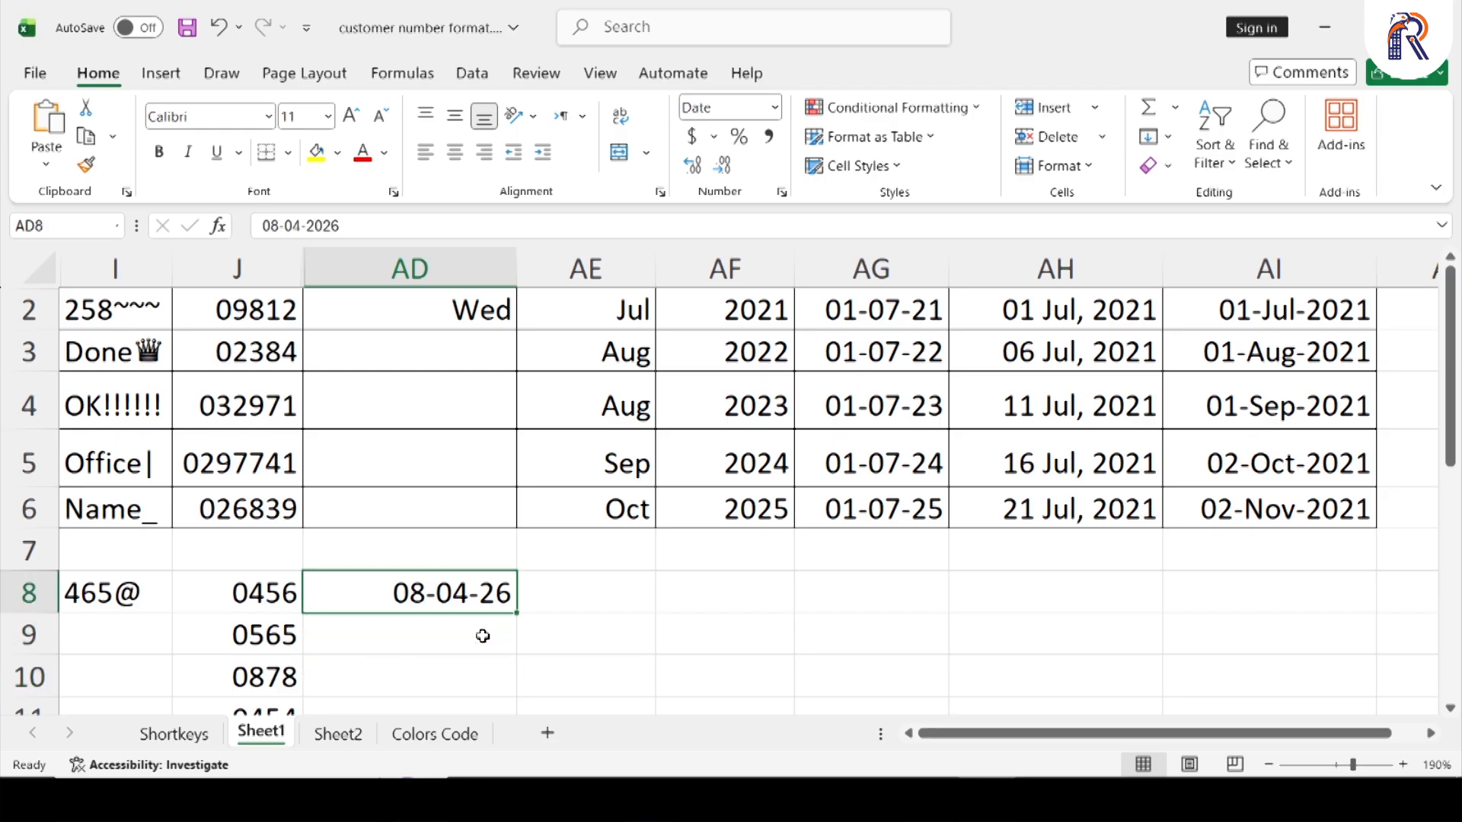
pyautogui.hotkey('ctrl', 'c')
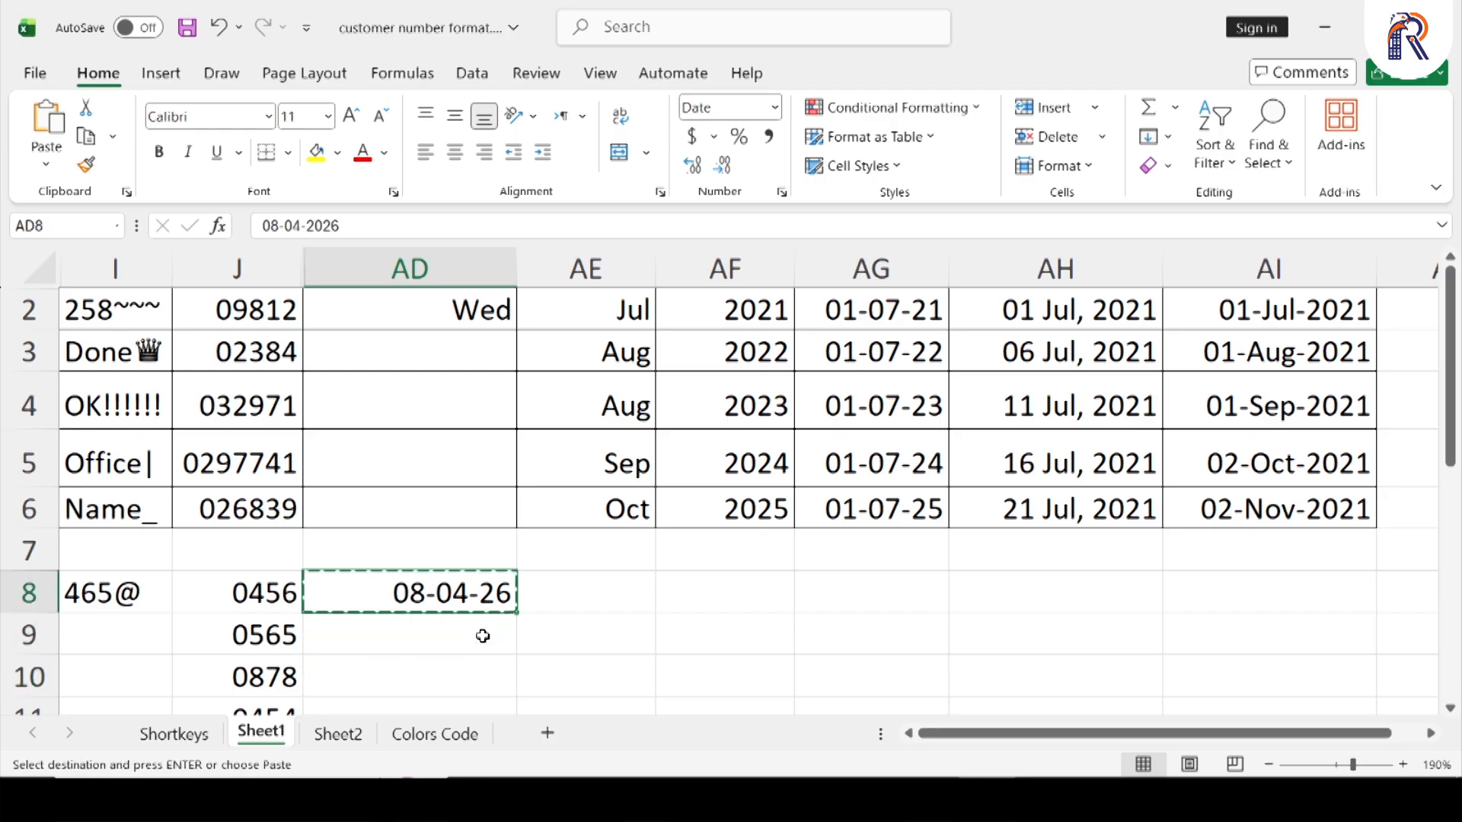
pyautogui.press('Down')
pyautogui.hotkey('shift', 'Down')
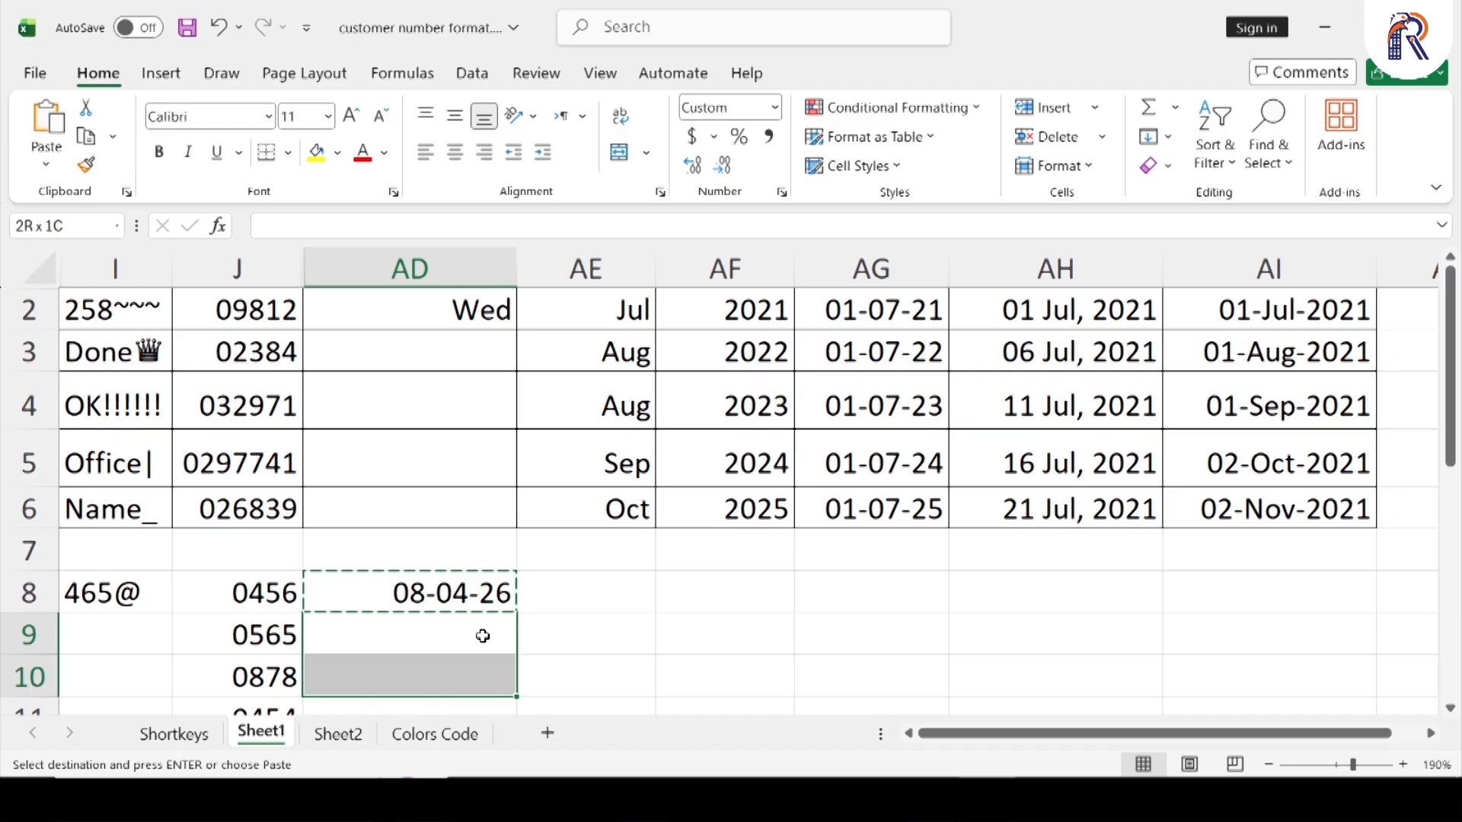
pyautogui.rightClick(482, 636)
pyautogui.press('r')
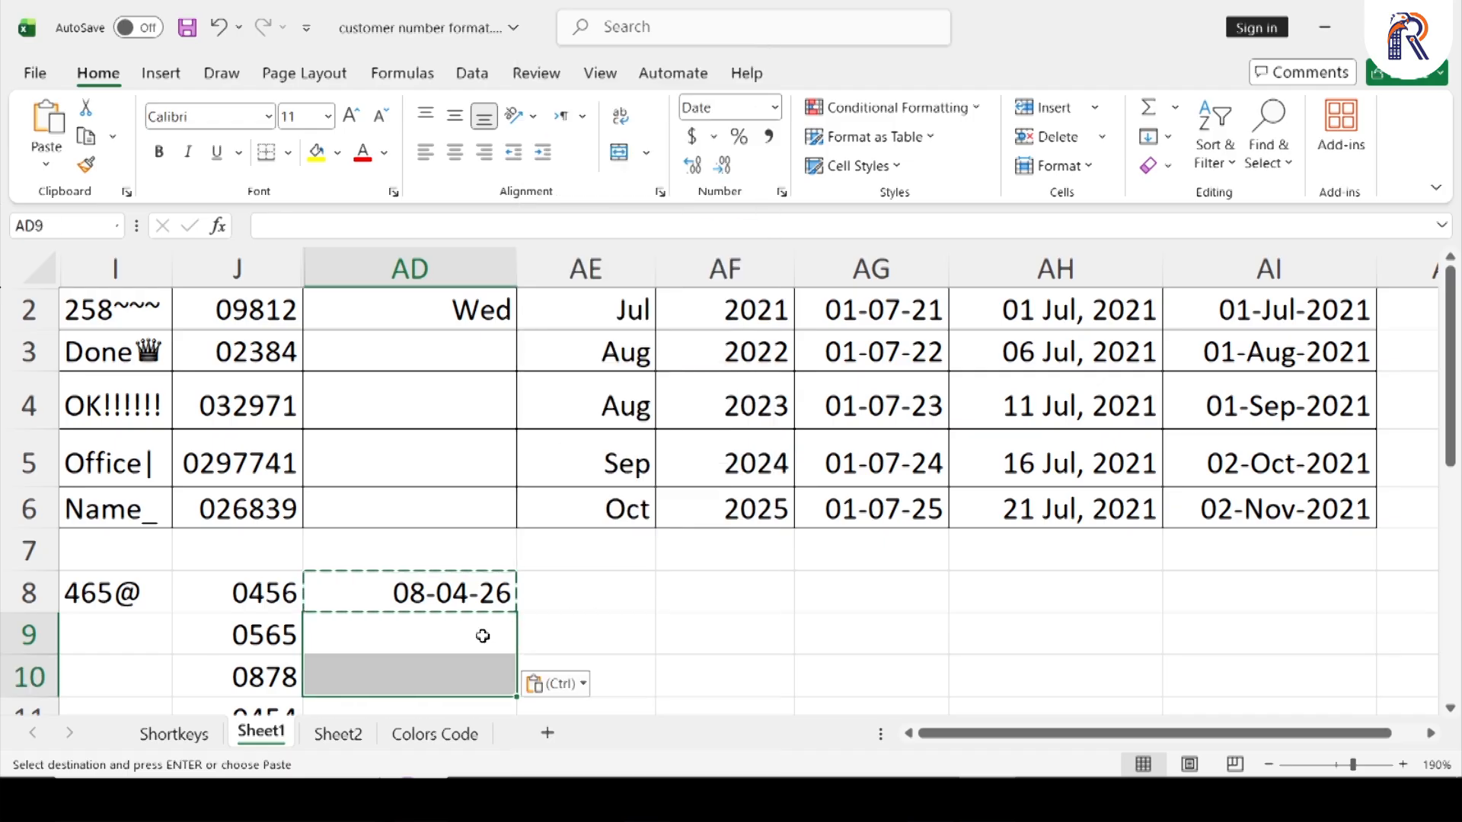
pyautogui.press('Escape')
# Enter the formula =AD8+1 in cell AD9 and fill it down to AD10
pyautogui.press('Up')
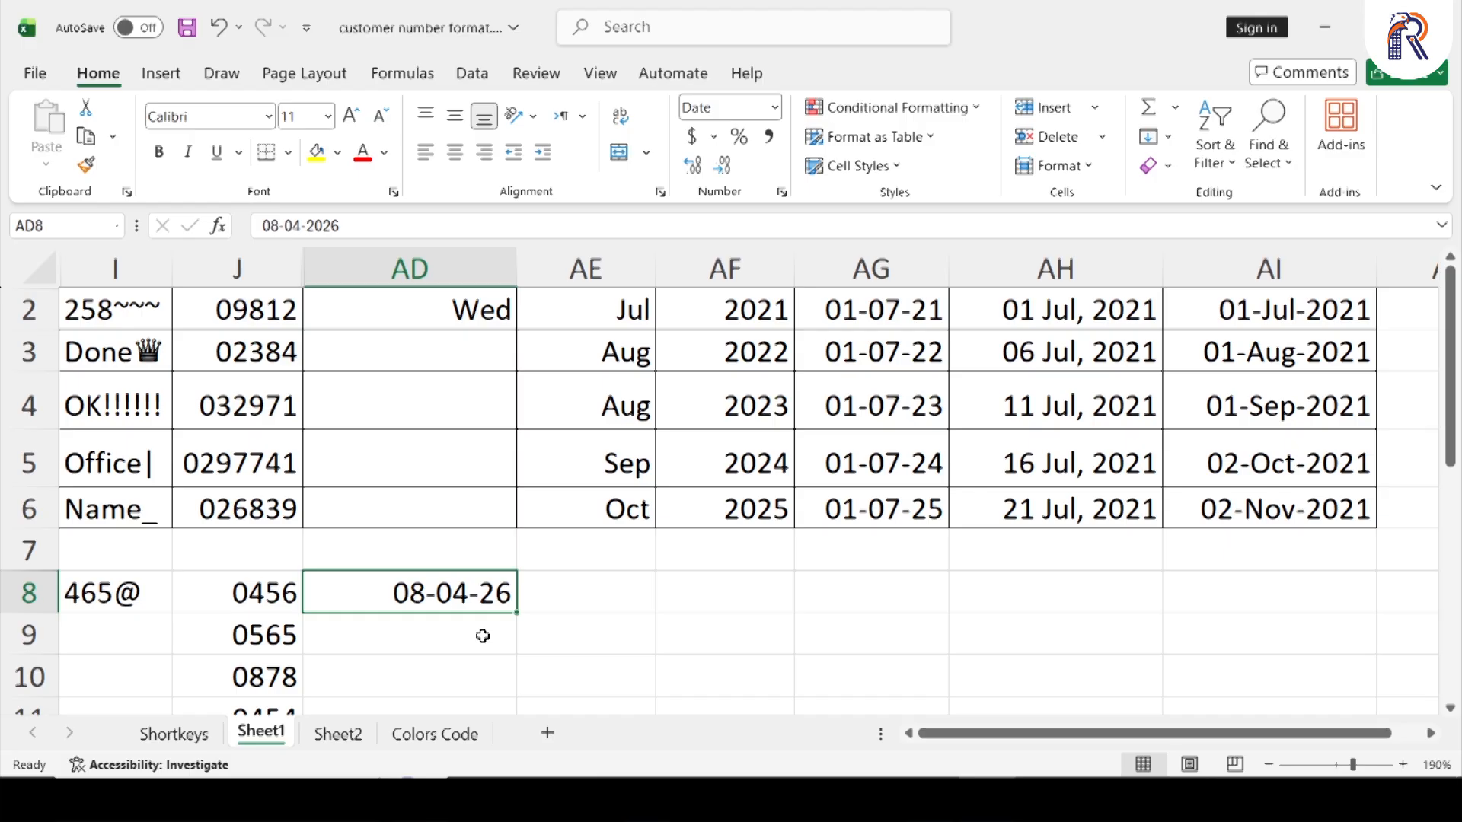
pyautogui.press('Down')
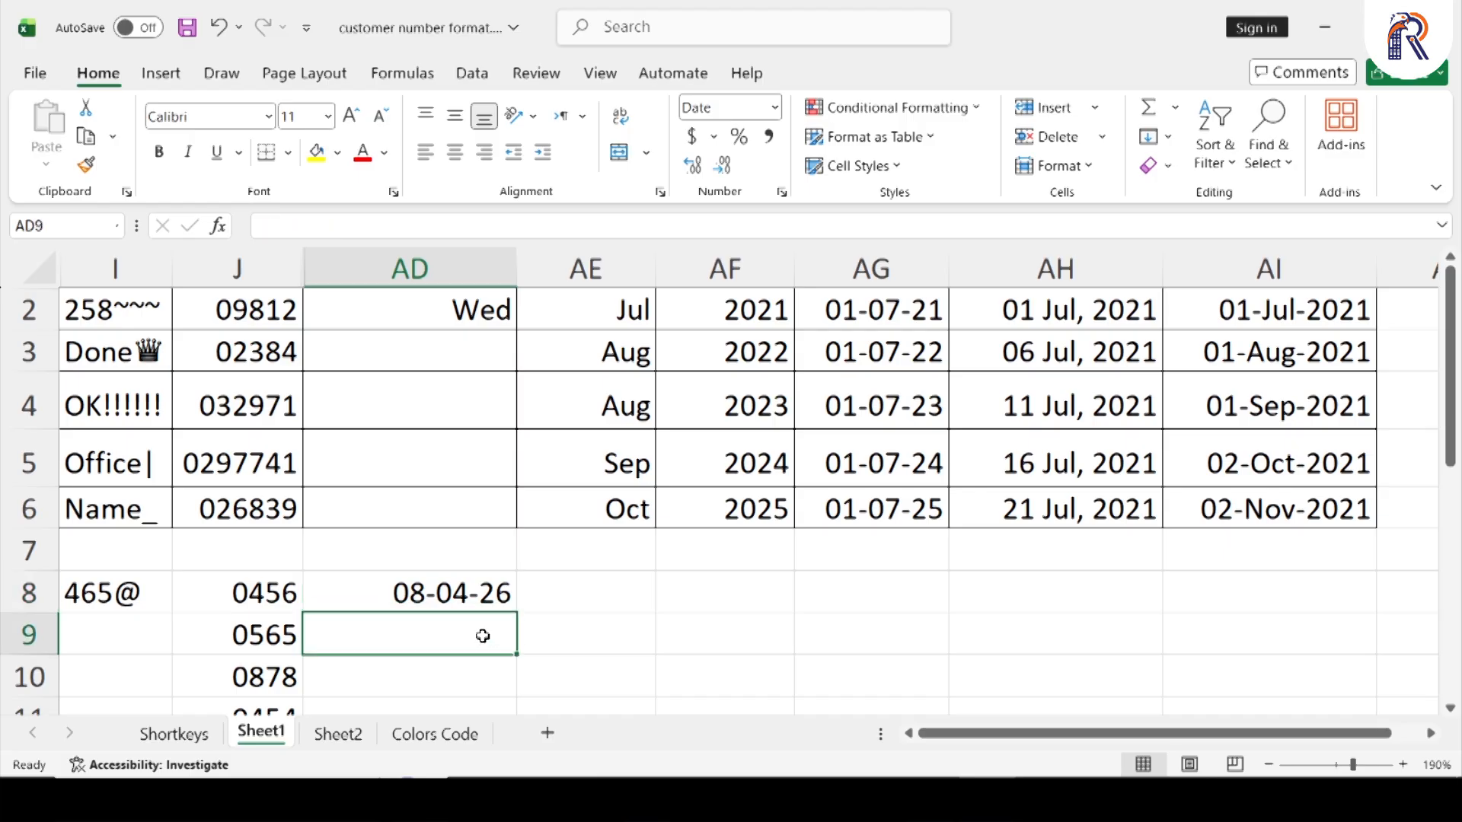
pyautogui.write('=')
pyautogui.press('Up')
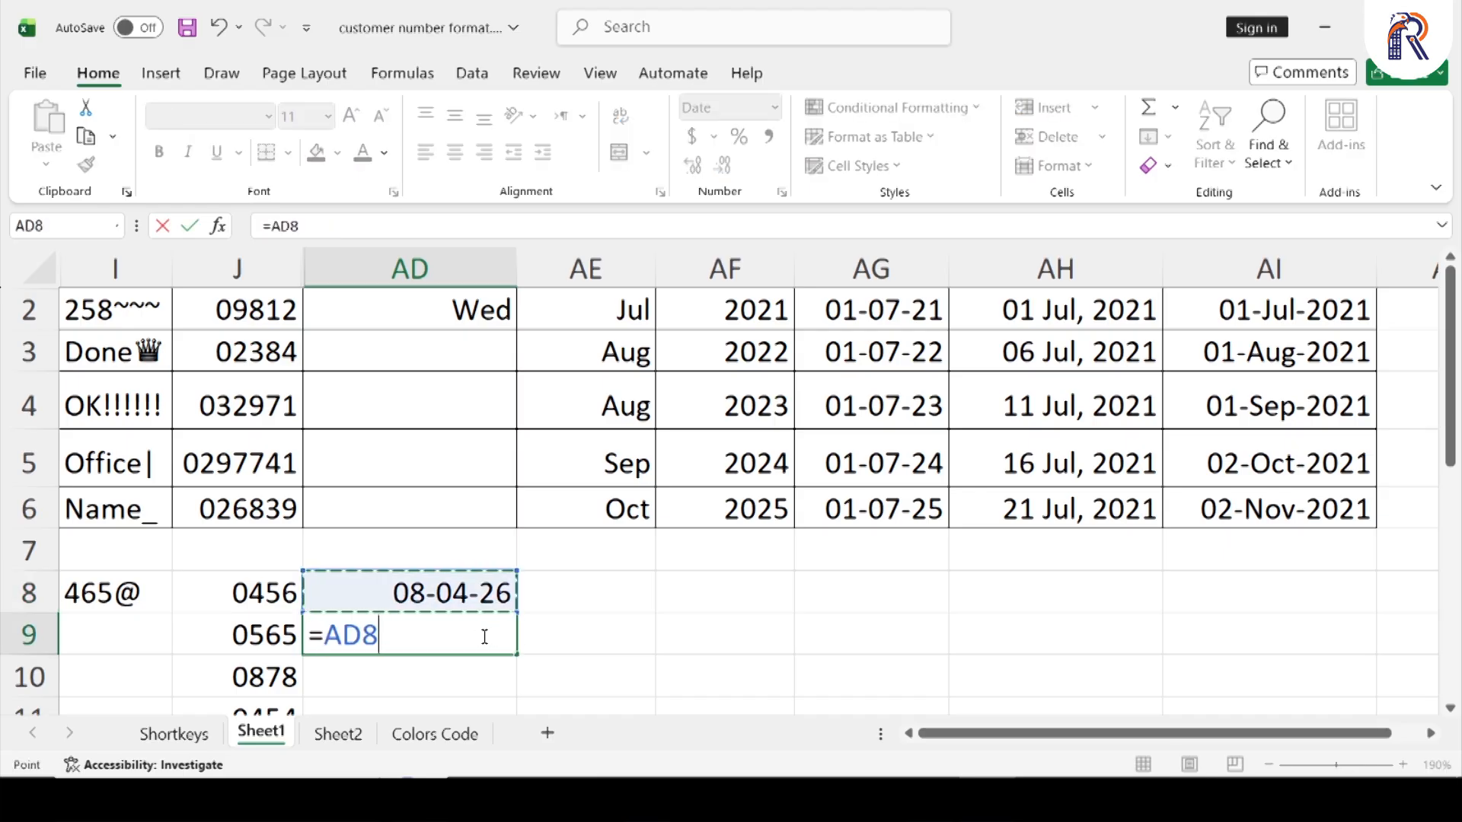
pyautogui.write('+1')
pyautogui.press('Return')
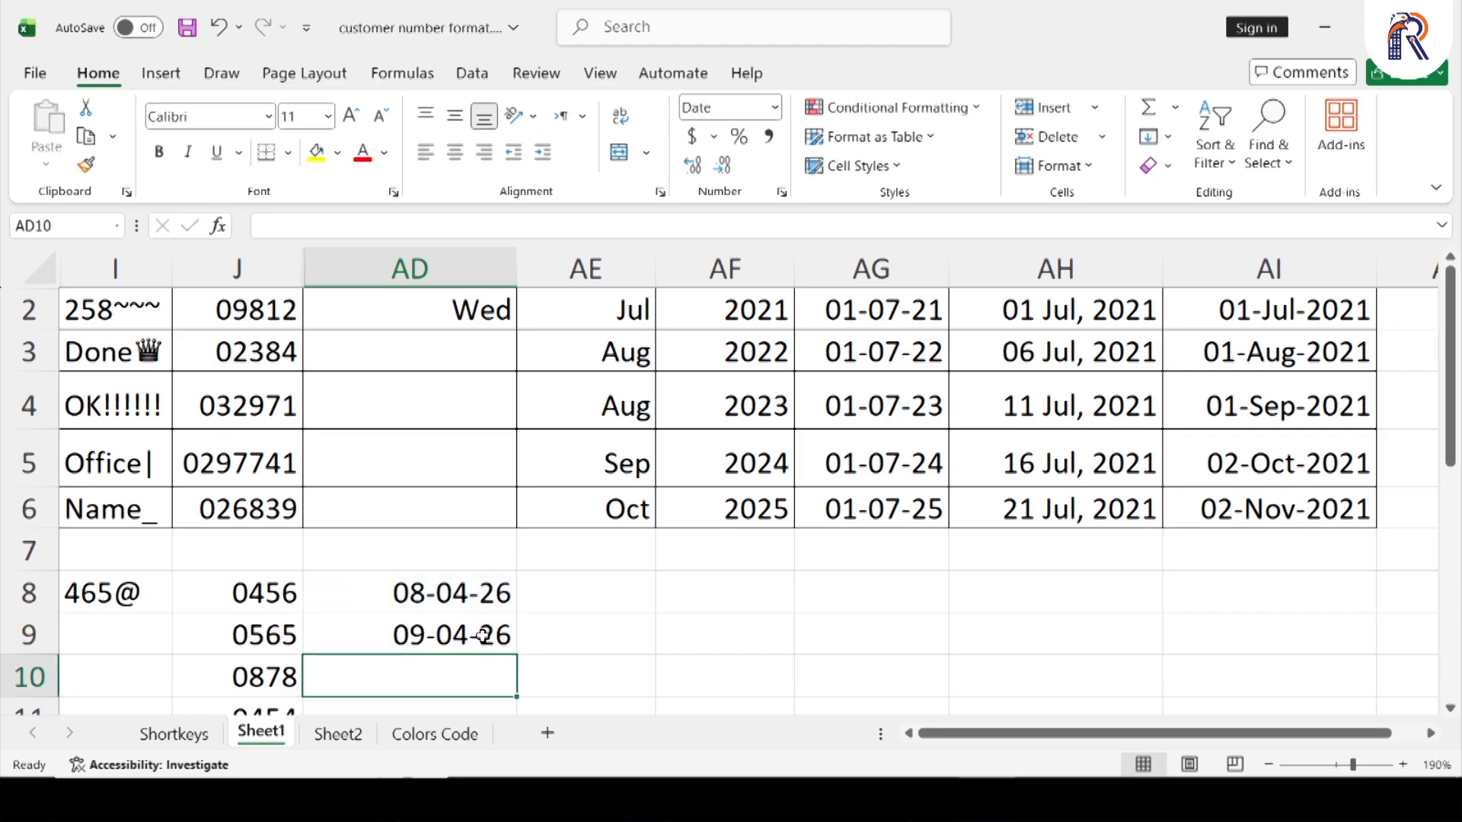
pyautogui.hotkey('ctrl', 'd')
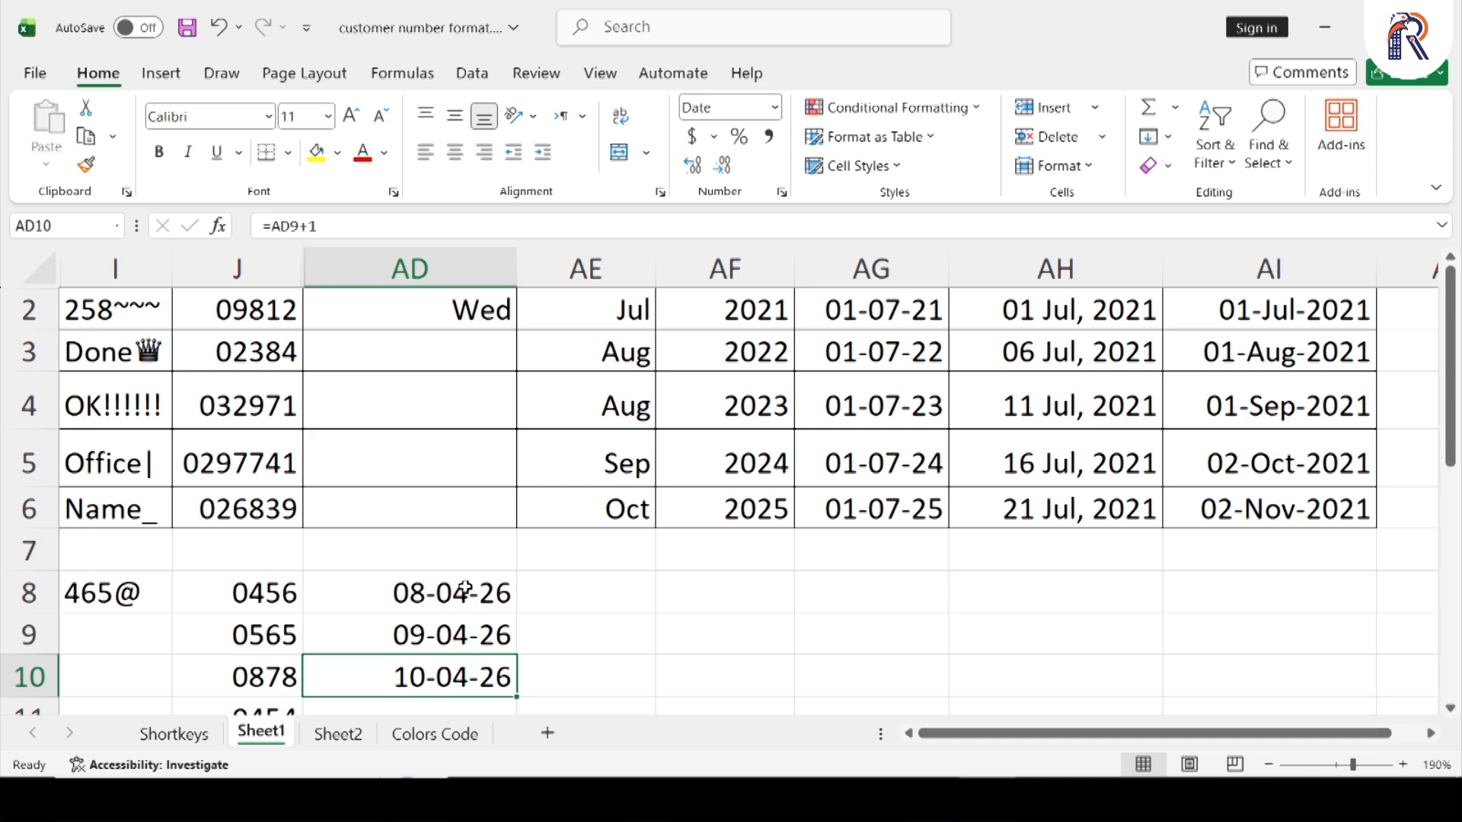
# Copy the three dates in AD8:AD10 across the range AE8:AI10
pyautogui.moveTo(464, 590); pyautogui.dragTo(465, 675)
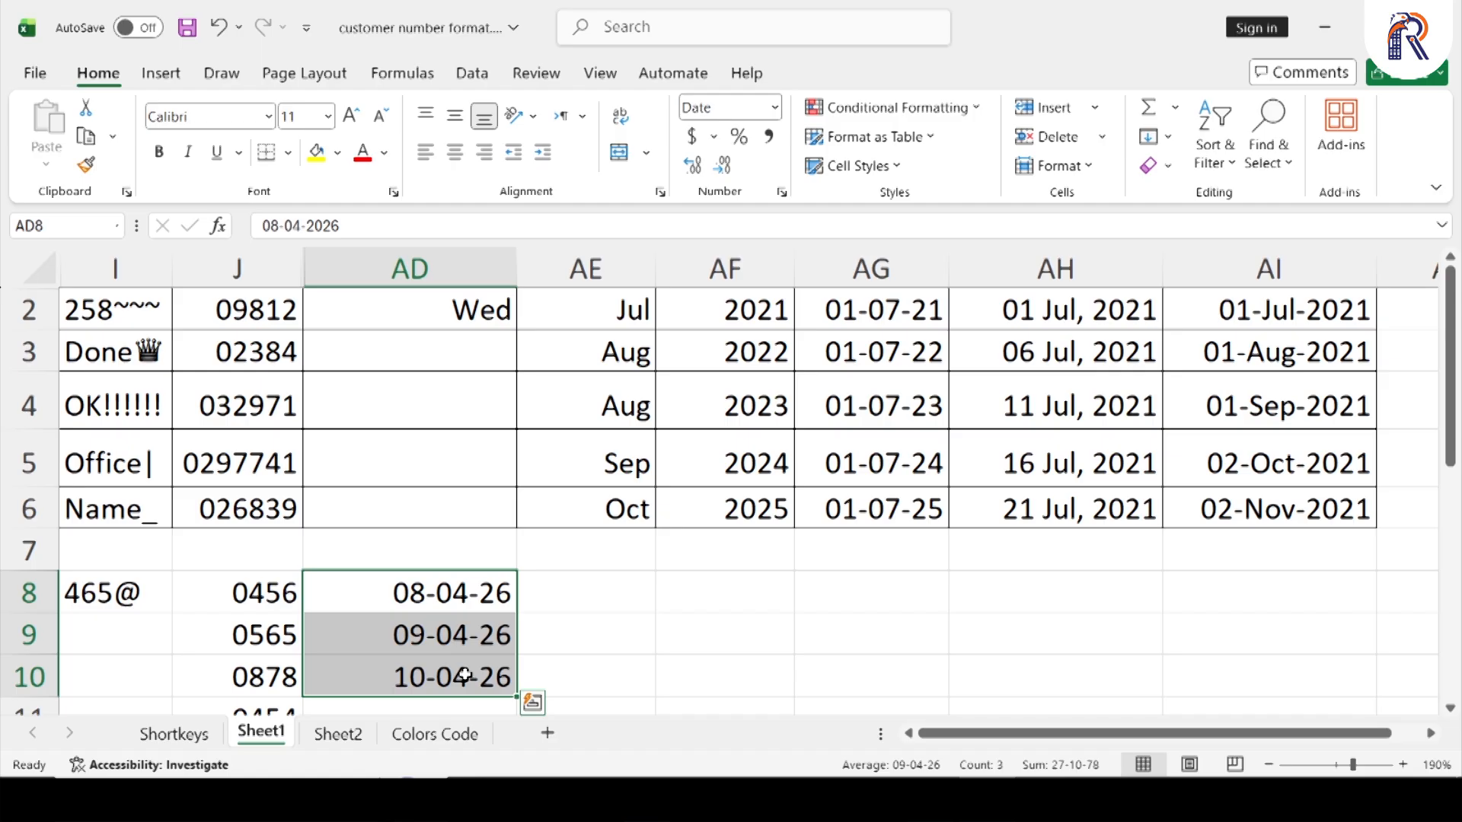
pyautogui.hotkey('ctrl', 'c')
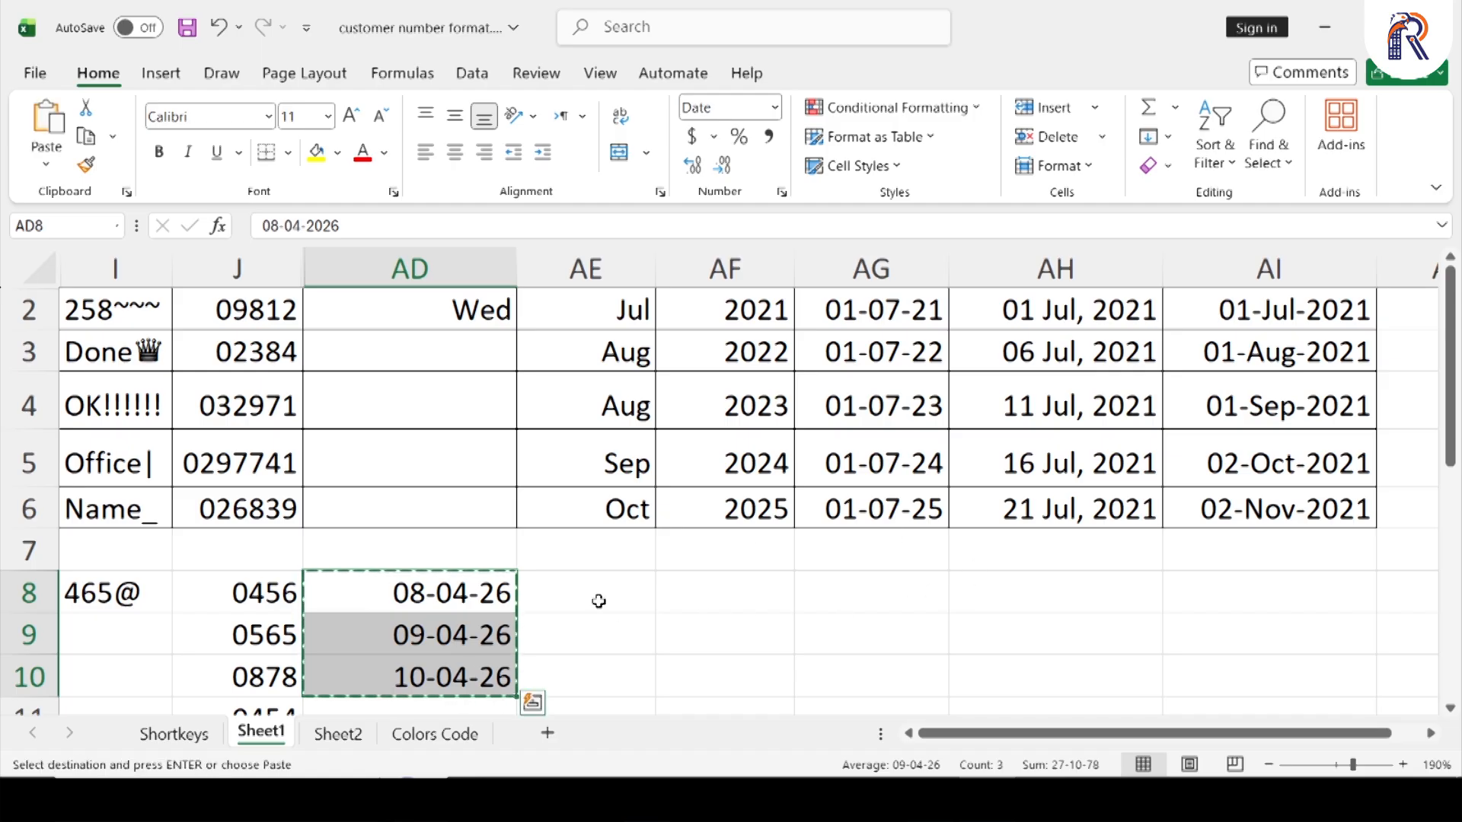
pyautogui.moveTo(597, 600); pyautogui.dragTo(1272, 679)
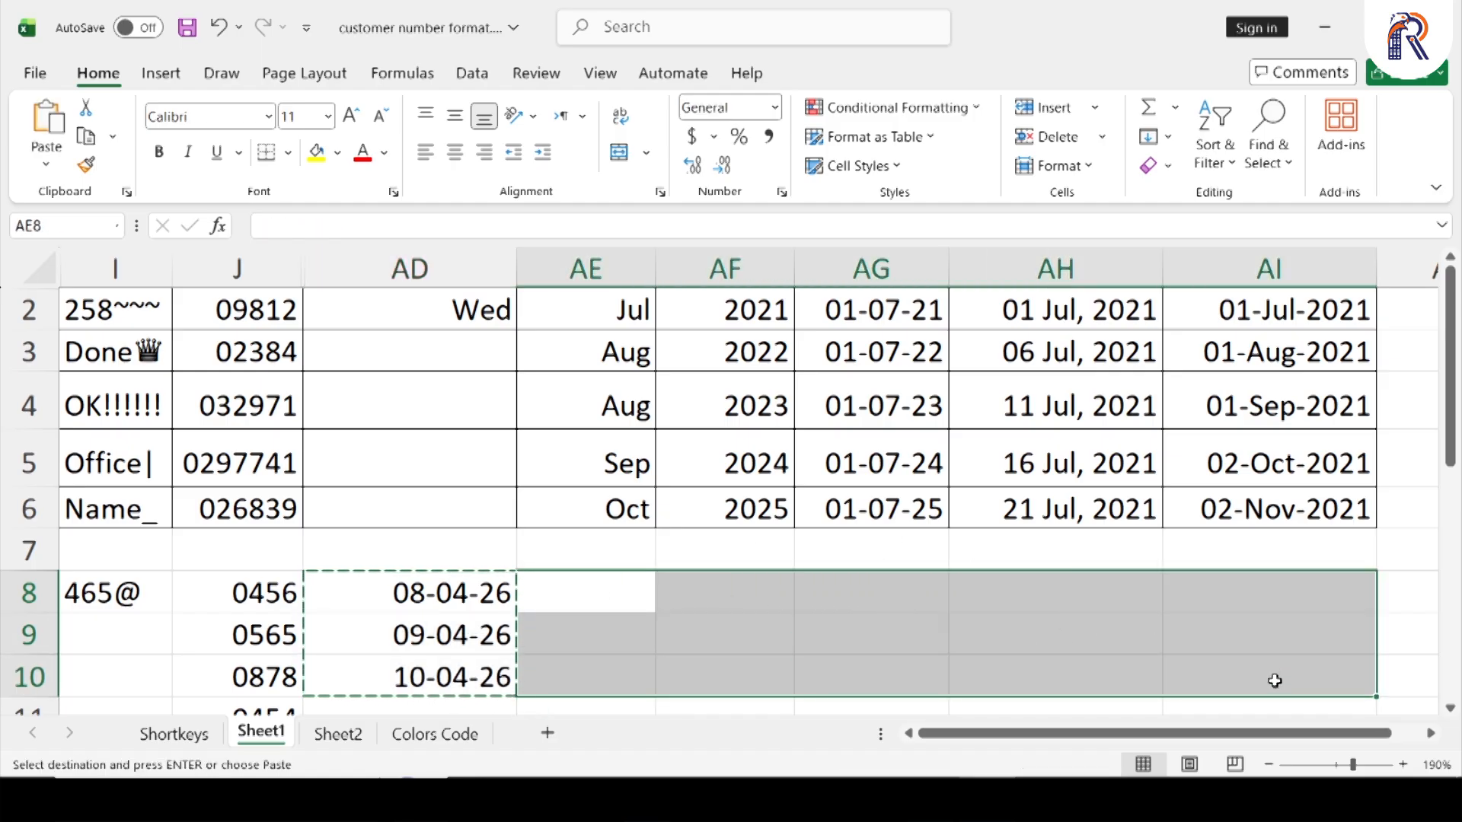
pyautogui.press('Return')
# Open the custom number format settings for cells AD8:AD10 and empty the format code
pyautogui.moveTo(472, 593); pyautogui.dragTo(472, 677)
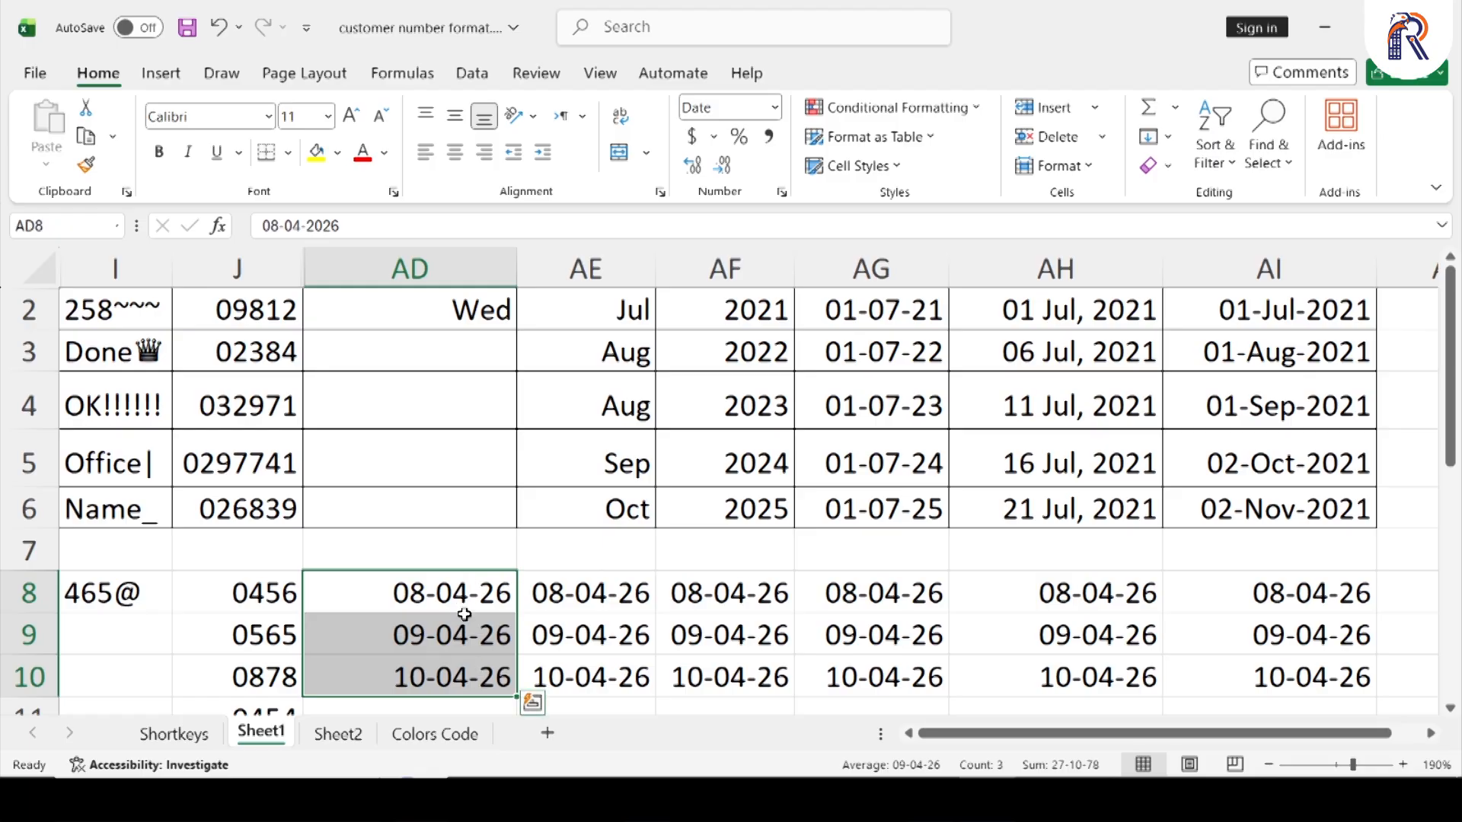
pyautogui.click(782, 192)
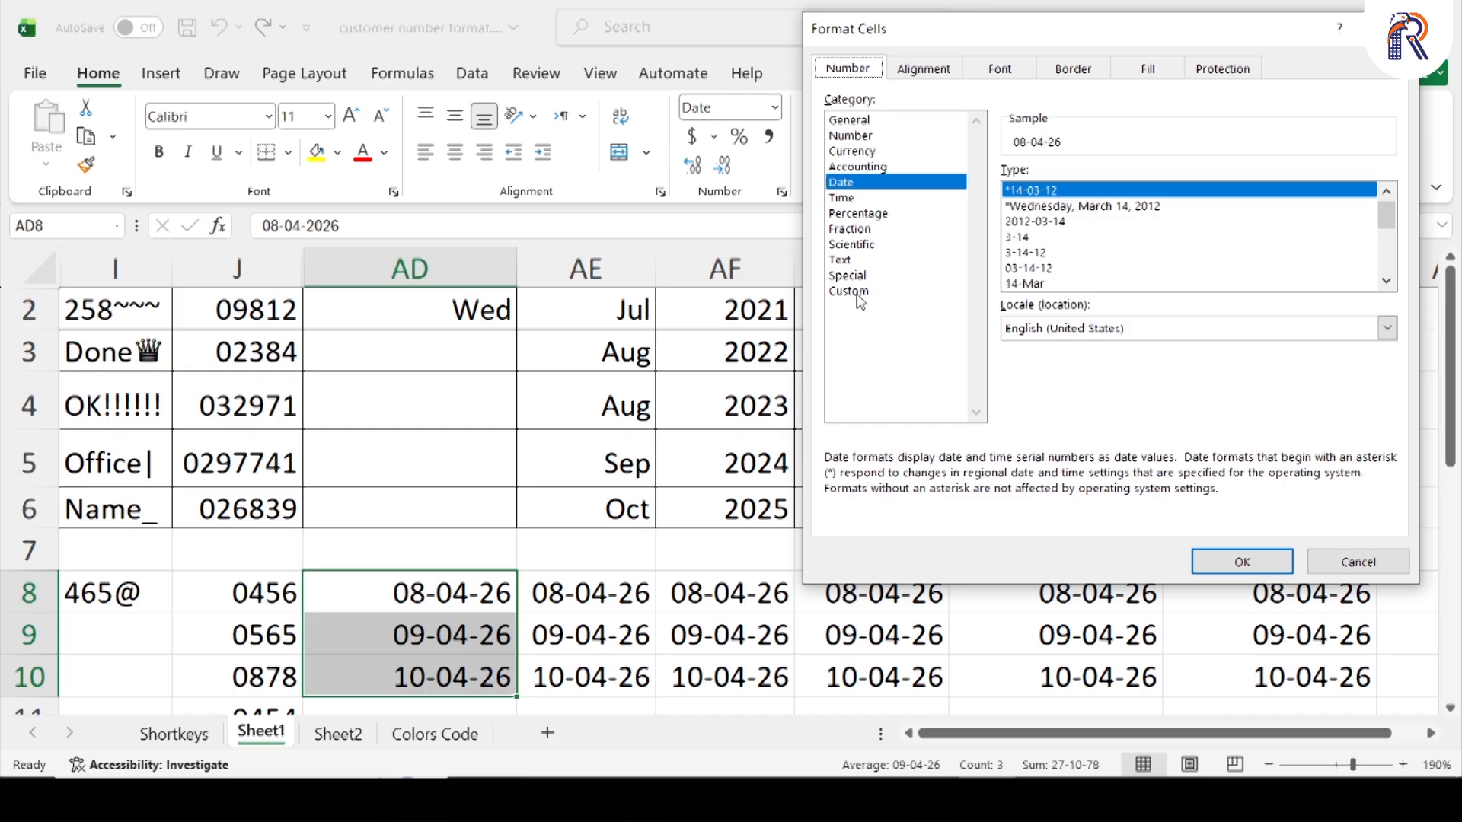
pyautogui.click(857, 293)
pyautogui.moveTo(1079, 195); pyautogui.dragTo(980, 201)
pyautogui.press('BackSpace')
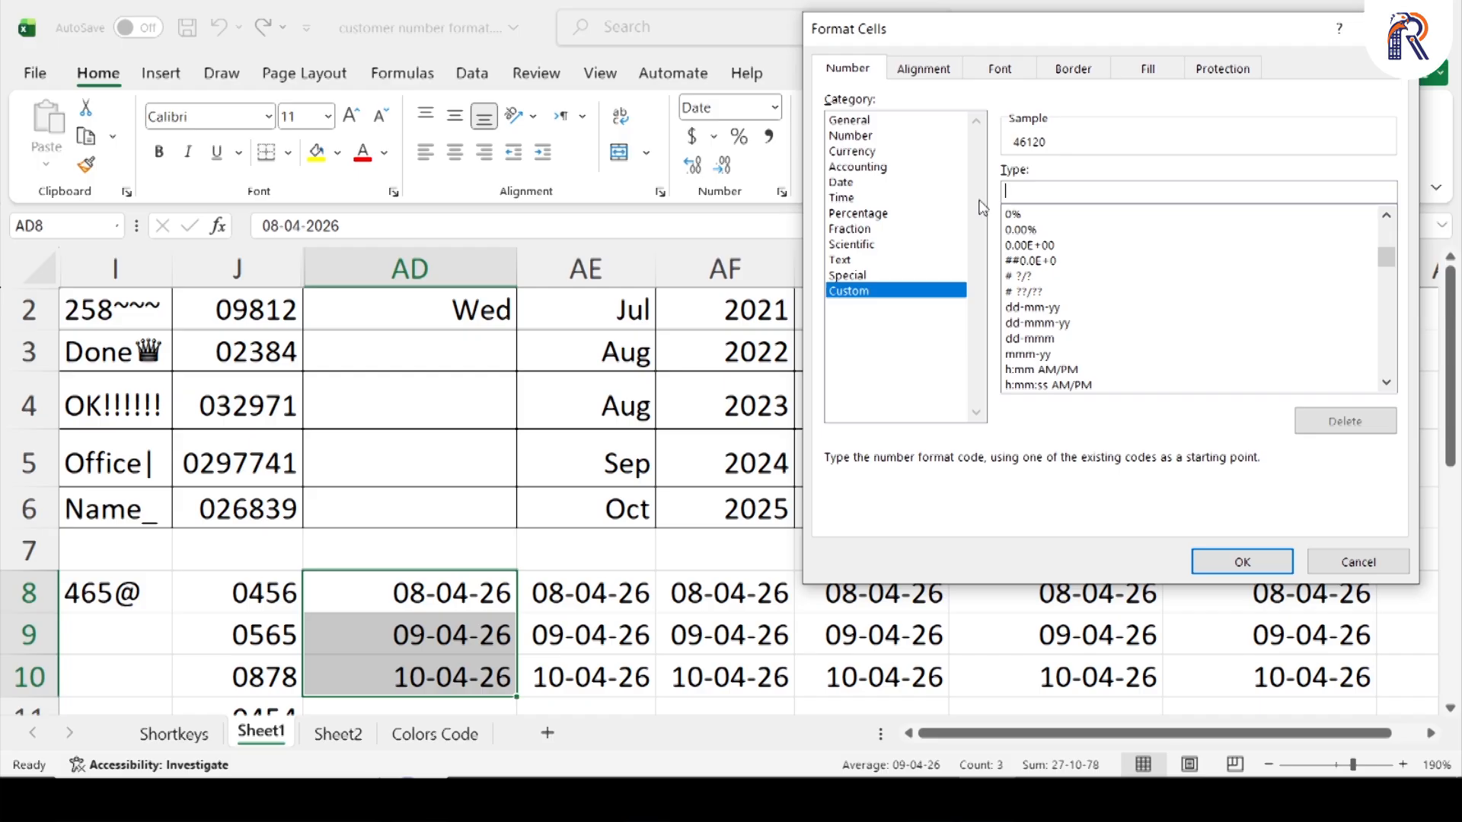
# Try the day format codes from d up to dddd on the selected dates and clear the code
pyautogui.press('super+plus')
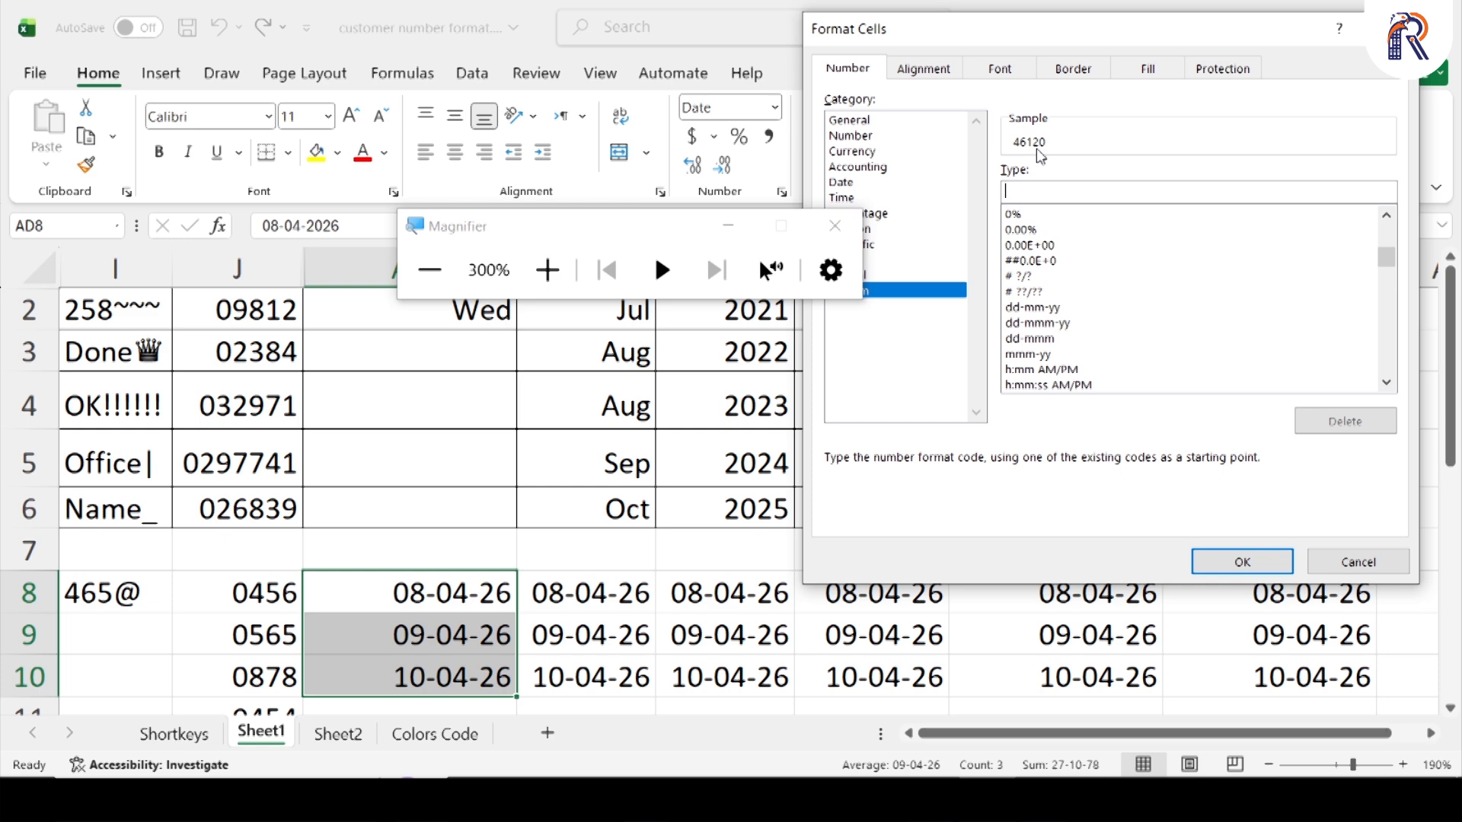
pyautogui.write('d')
pyautogui.write('d')
pyautogui.write('d')
pyautogui.write('d')
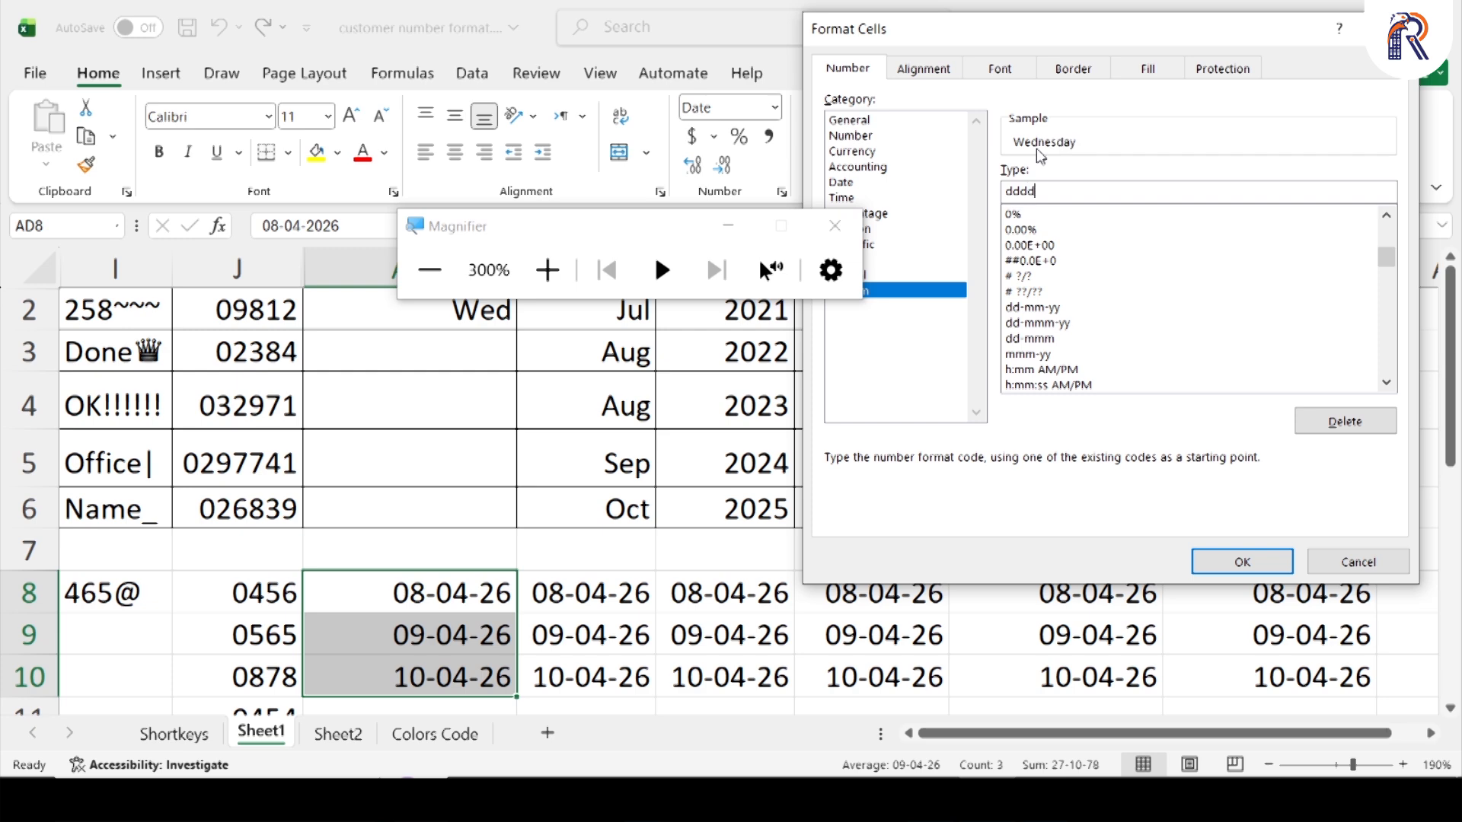
pyautogui.press('BackSpace')
pyautogui.press('BackSpace')
pyautogui.press('BackSpace')
pyautogui.press('BackSpace')
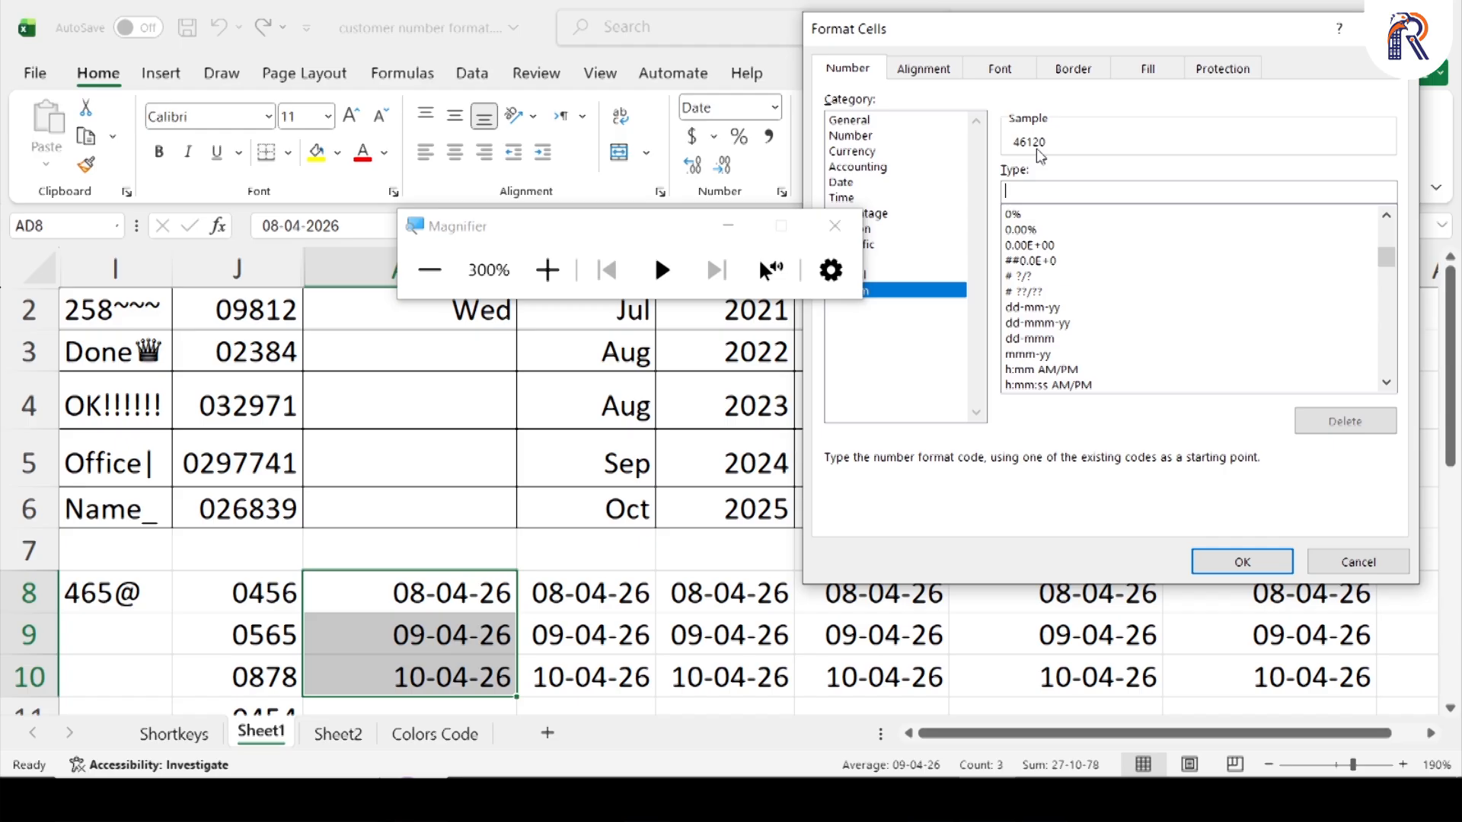
# Try the month format codes from m up to mmmm on the selected dates and clear the code
pyautogui.write('mmm')
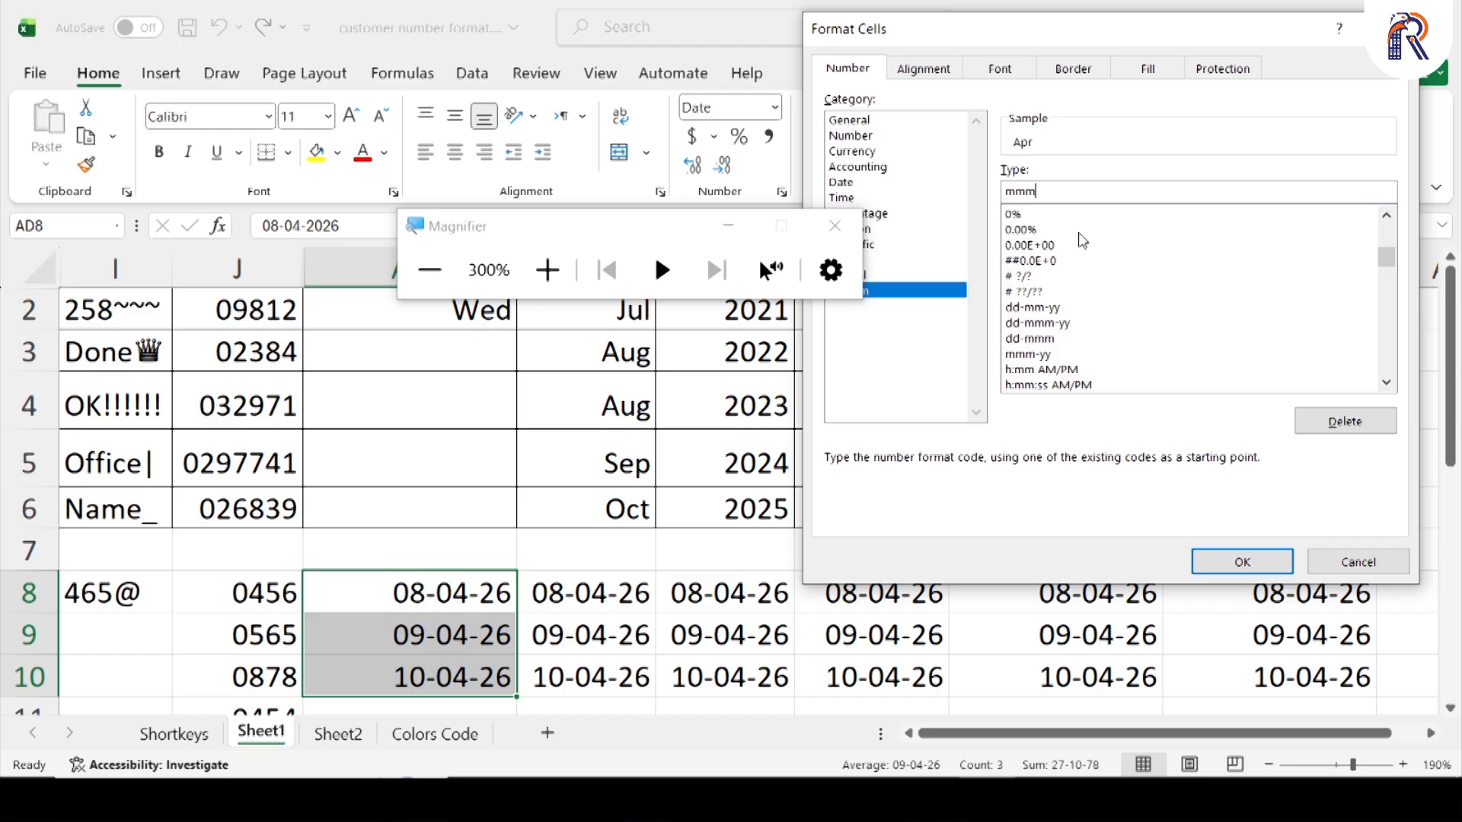
pyautogui.write('m')
pyautogui.press('BackSpace')
pyautogui.press('BackSpace')
pyautogui.press('BackSpace')
pyautogui.press('BackSpace')
# Try the year format codes from y up to yyyy on the selected dates and clear the code
pyautogui.write('yyyy')
pyautogui.press('BackSpace')
pyautogui.press('BackSpace')
pyautogui.press('BackSpace')
pyautogui.press('BackSpace')
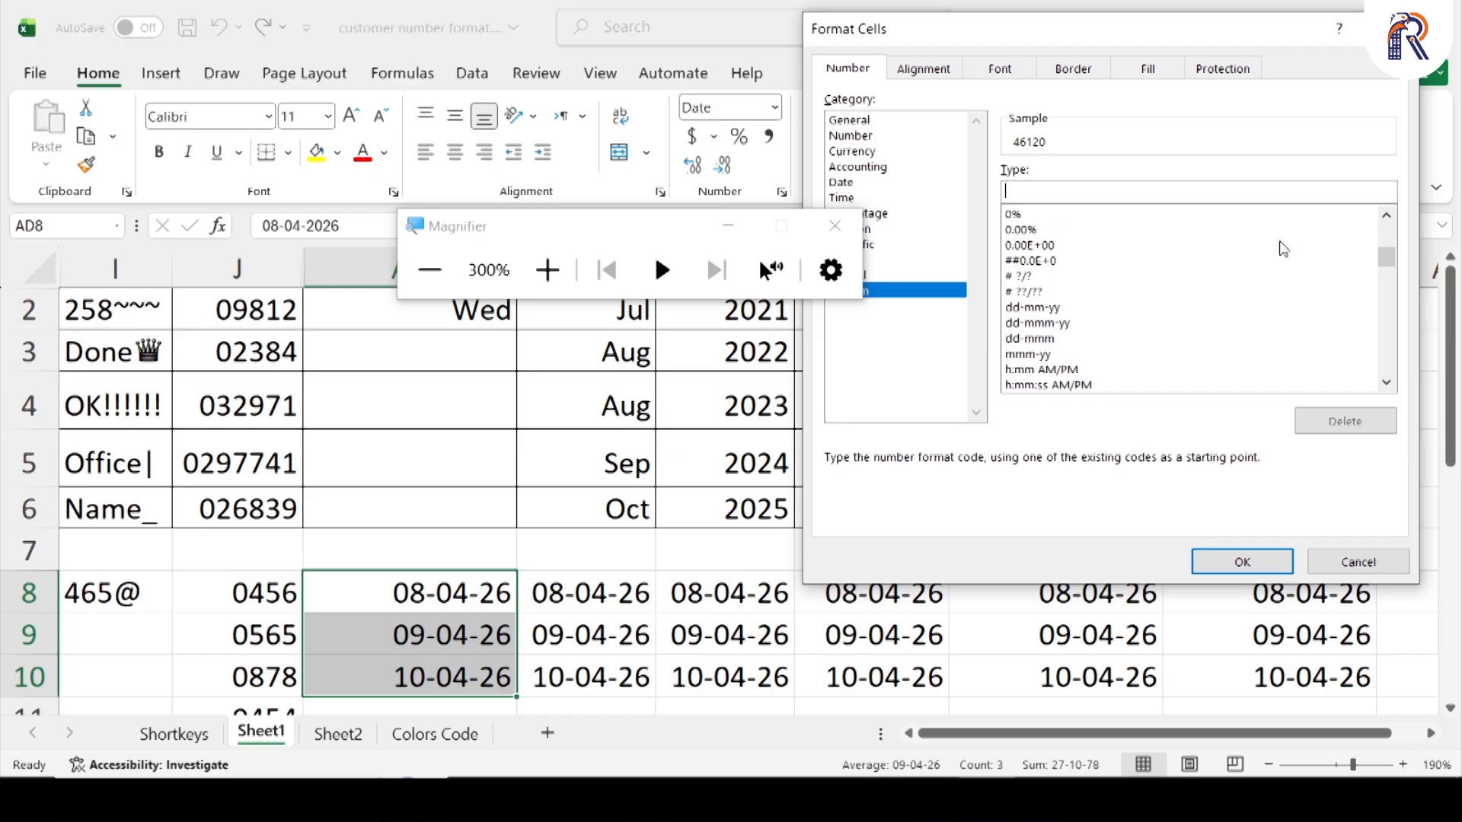
# Try the combined date format code dd-mm-yy on the selected dates and extend it to dd/ddd-mmm-yy
pyautogui.write('dd-mm-yy')
pyautogui.press('Left')
pyautogui.write('m')
pyautogui.write('/')
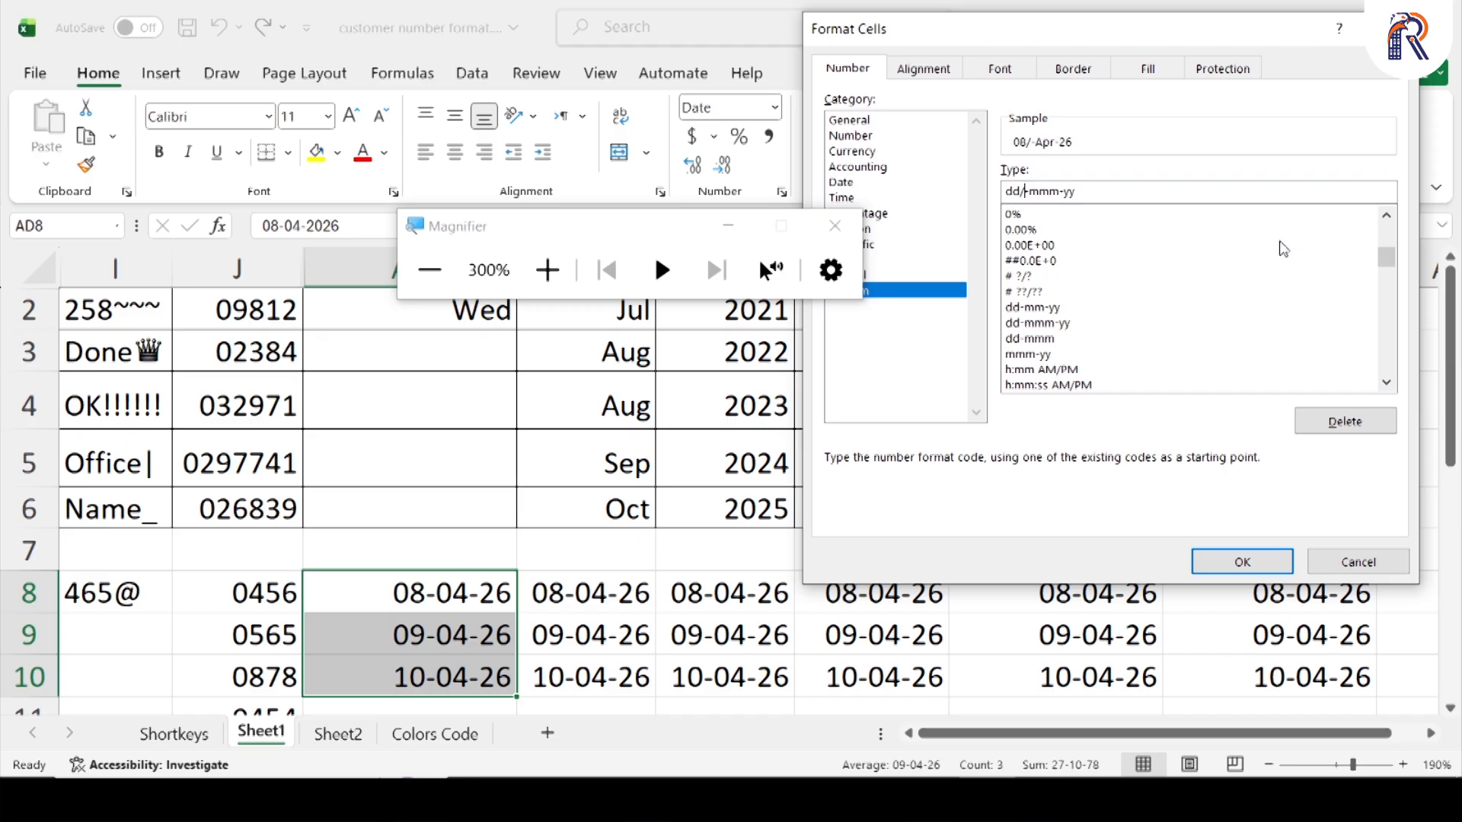
pyautogui.write('ddd')
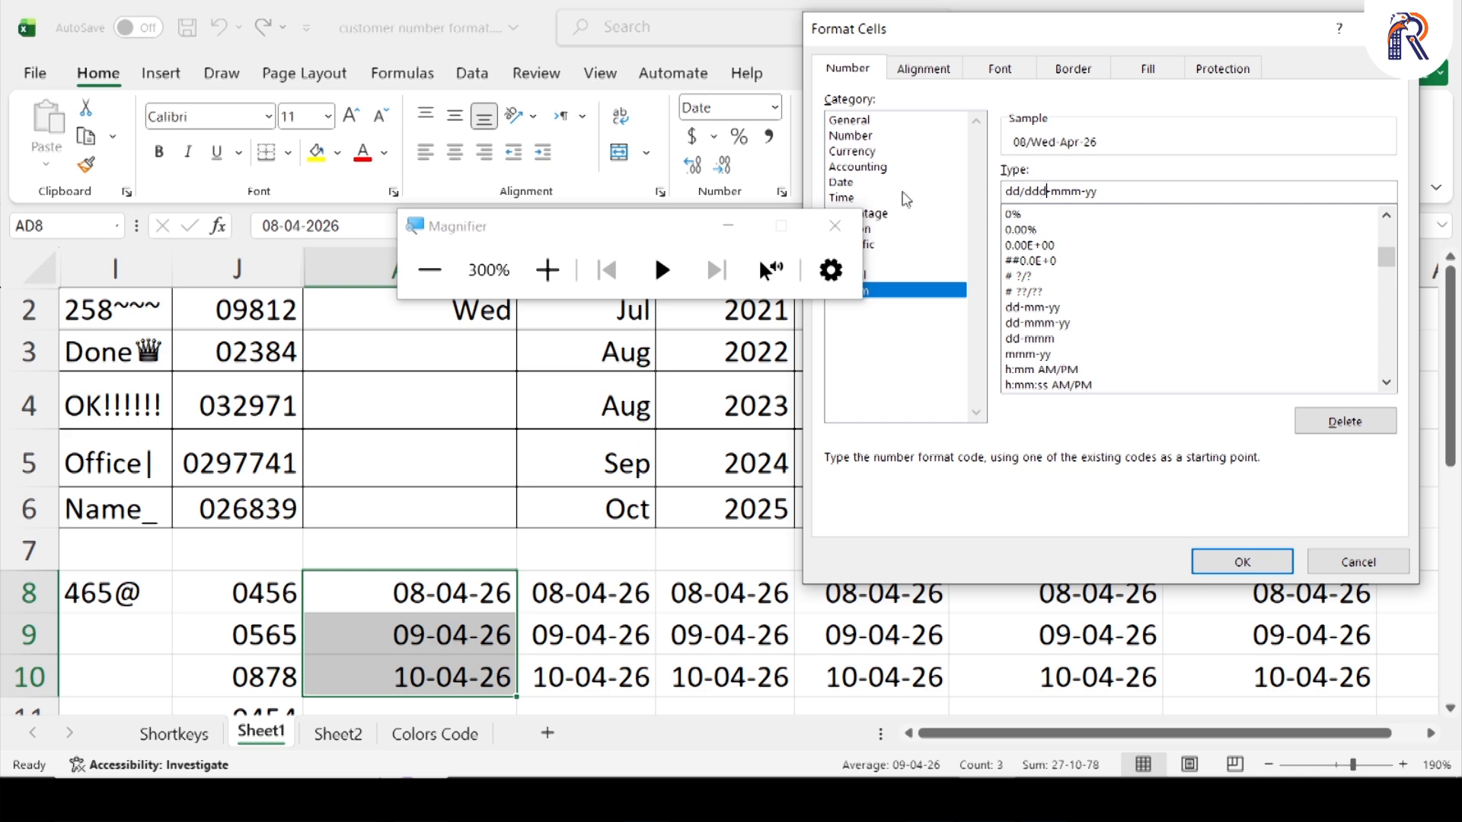
# Minimize the Magnifier and apply the custom format code ddd to cells AD8:AD10
pyautogui.click(754, 225)
pyautogui.click(754, 225)
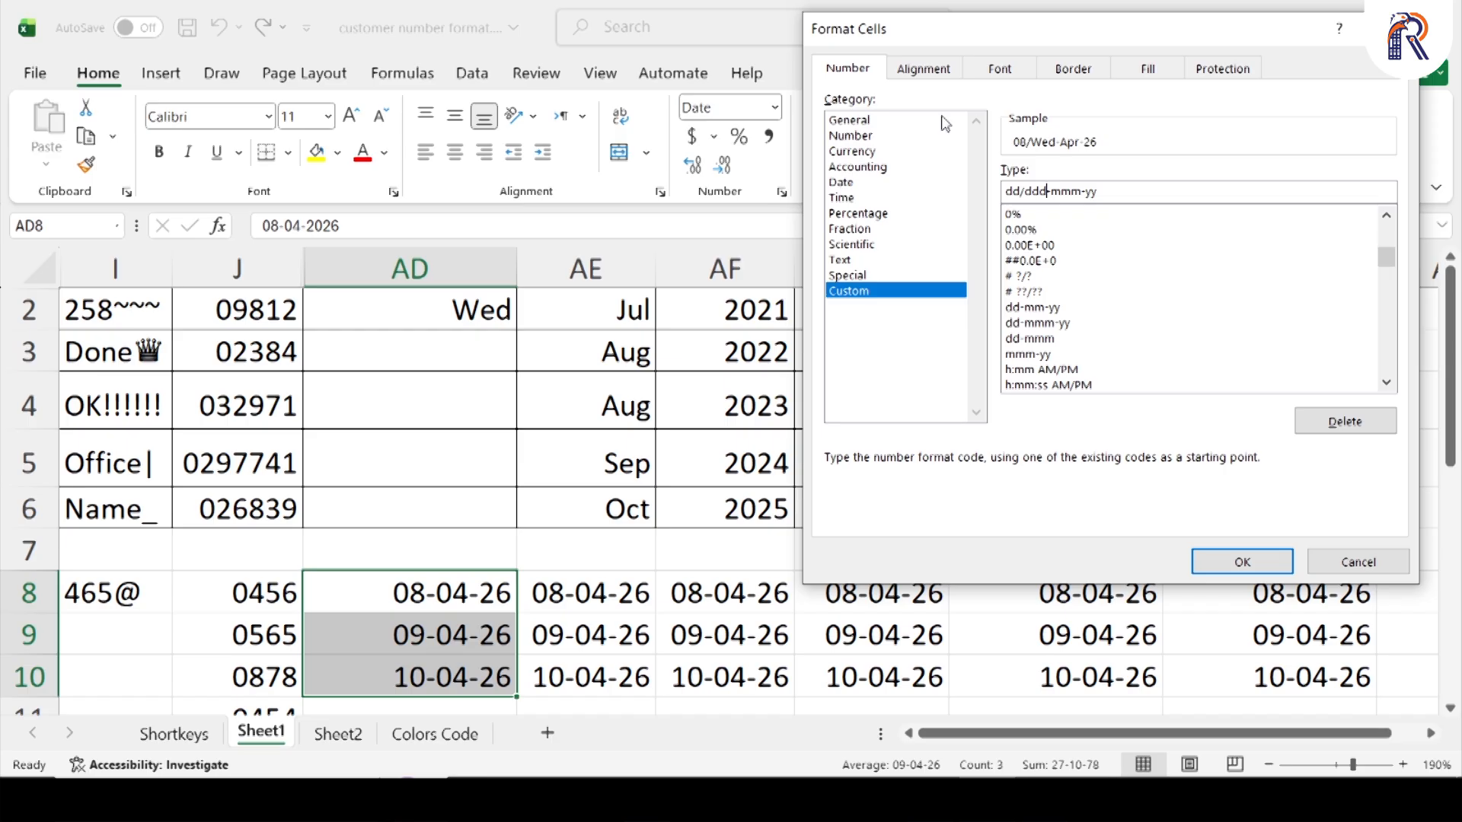
pyautogui.hotkey('ctrl', 'a')
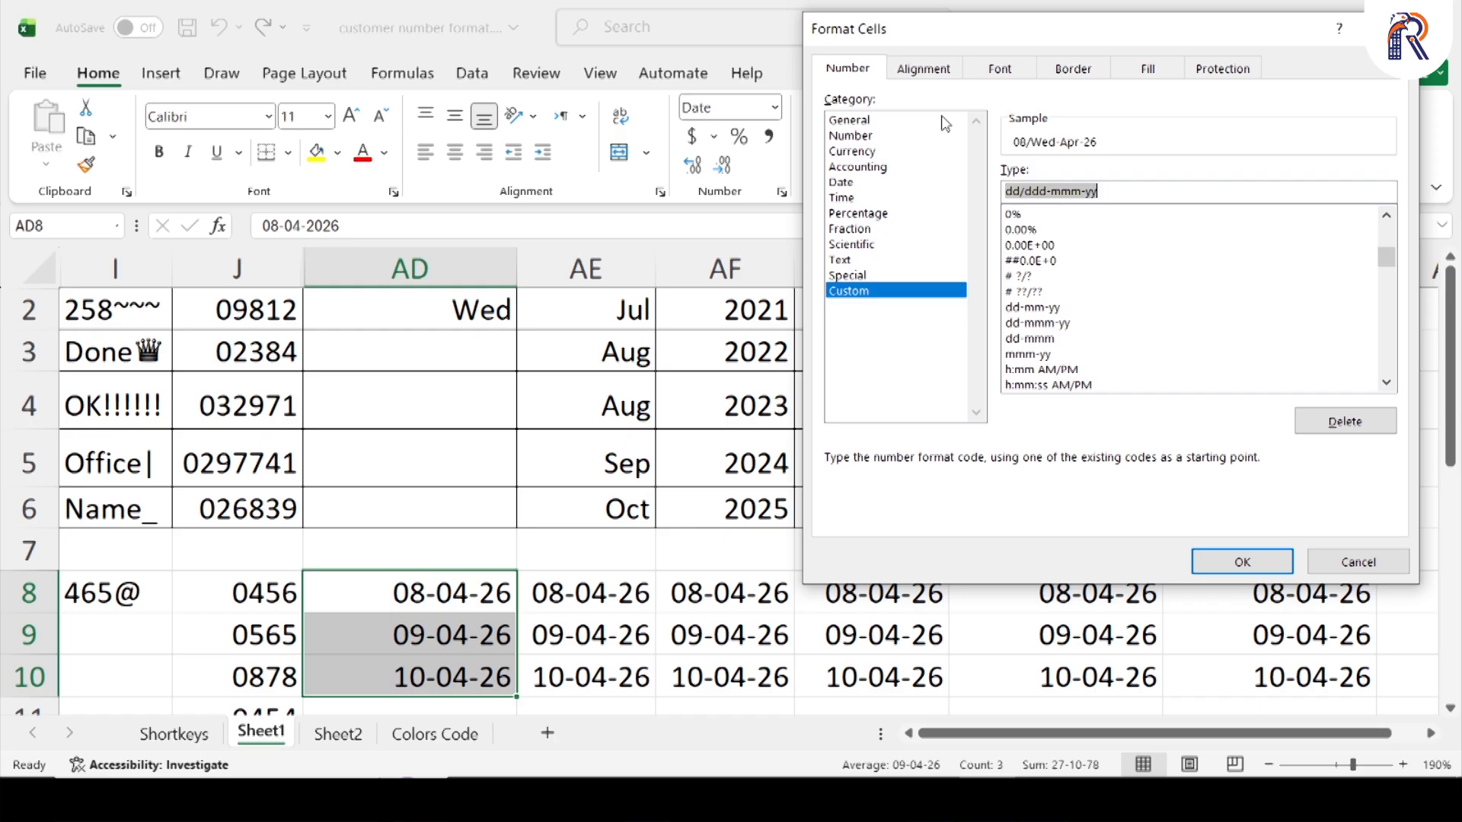
pyautogui.write('ddd')
pyautogui.press('Return')
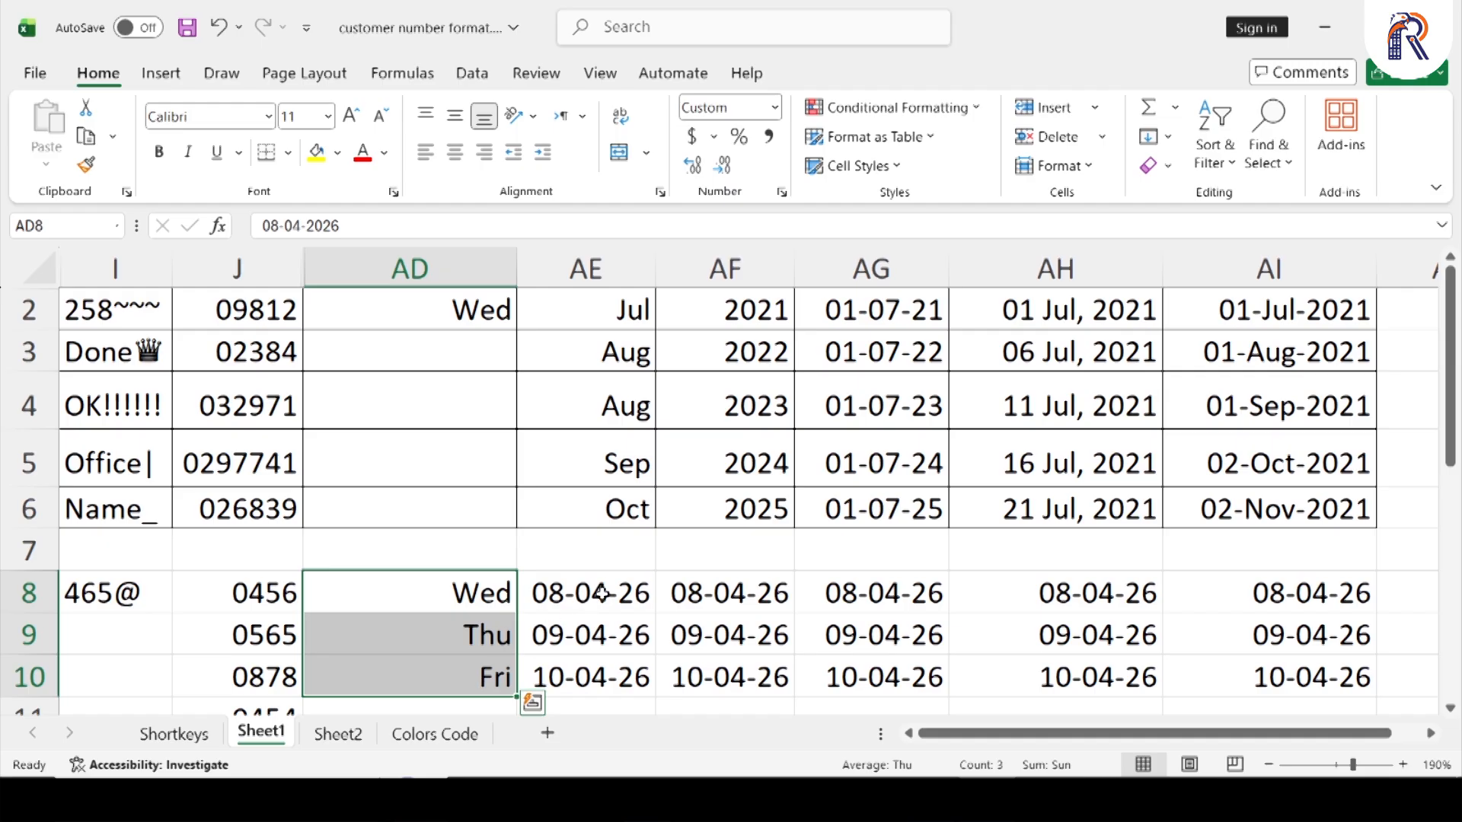
# Apply the custom month format code mmm to the dates in cells AE8:AE10
pyautogui.click(629, 312)
pyautogui.moveTo(621, 337); pyautogui.dragTo(620, 509)
pyautogui.click(612, 599)
pyautogui.hotkey('shift', 'Down')
pyautogui.hotkey('shift', 'Down')
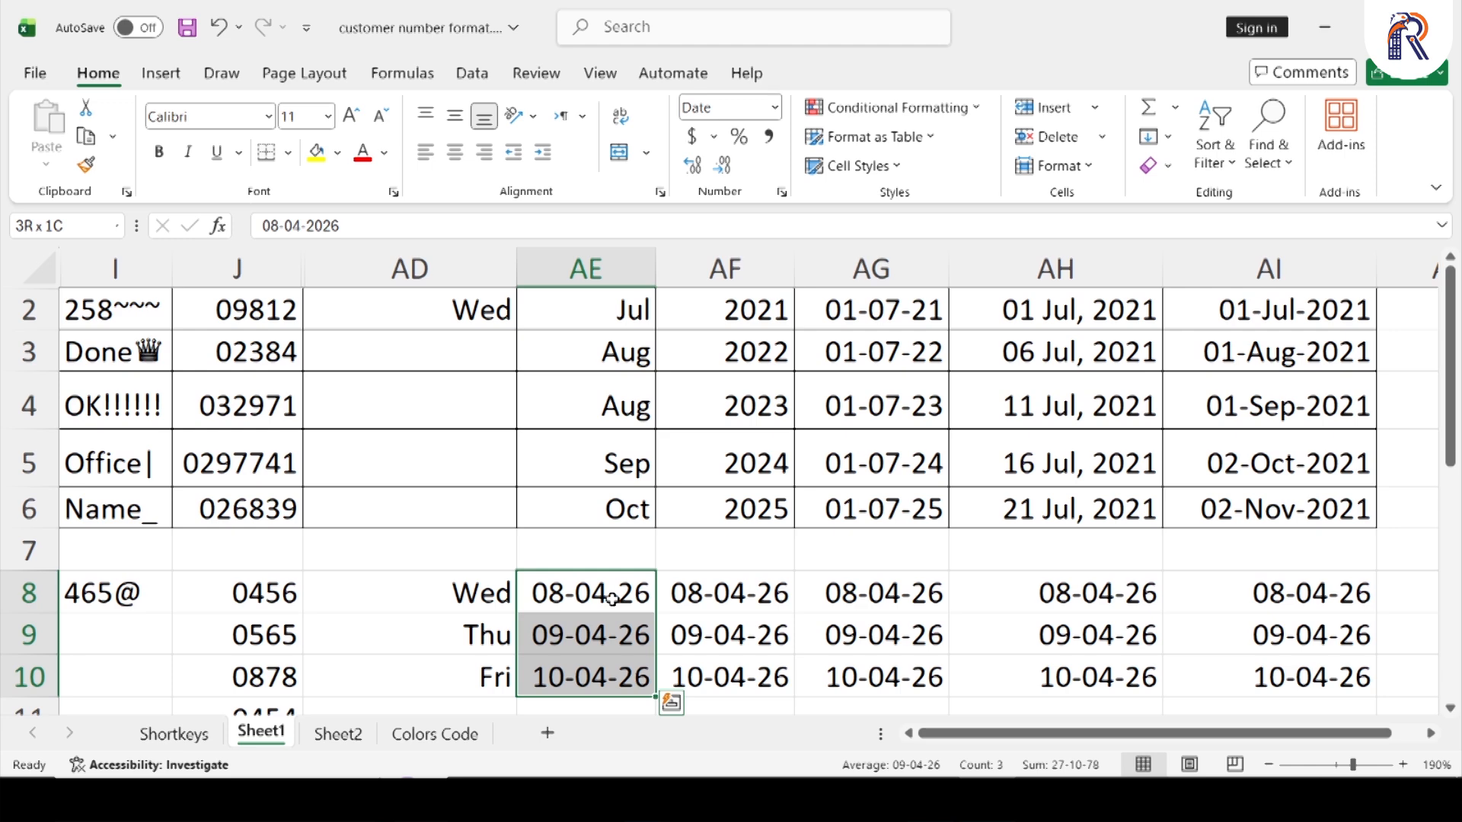
pyautogui.click(782, 193)
pyautogui.click(860, 290)
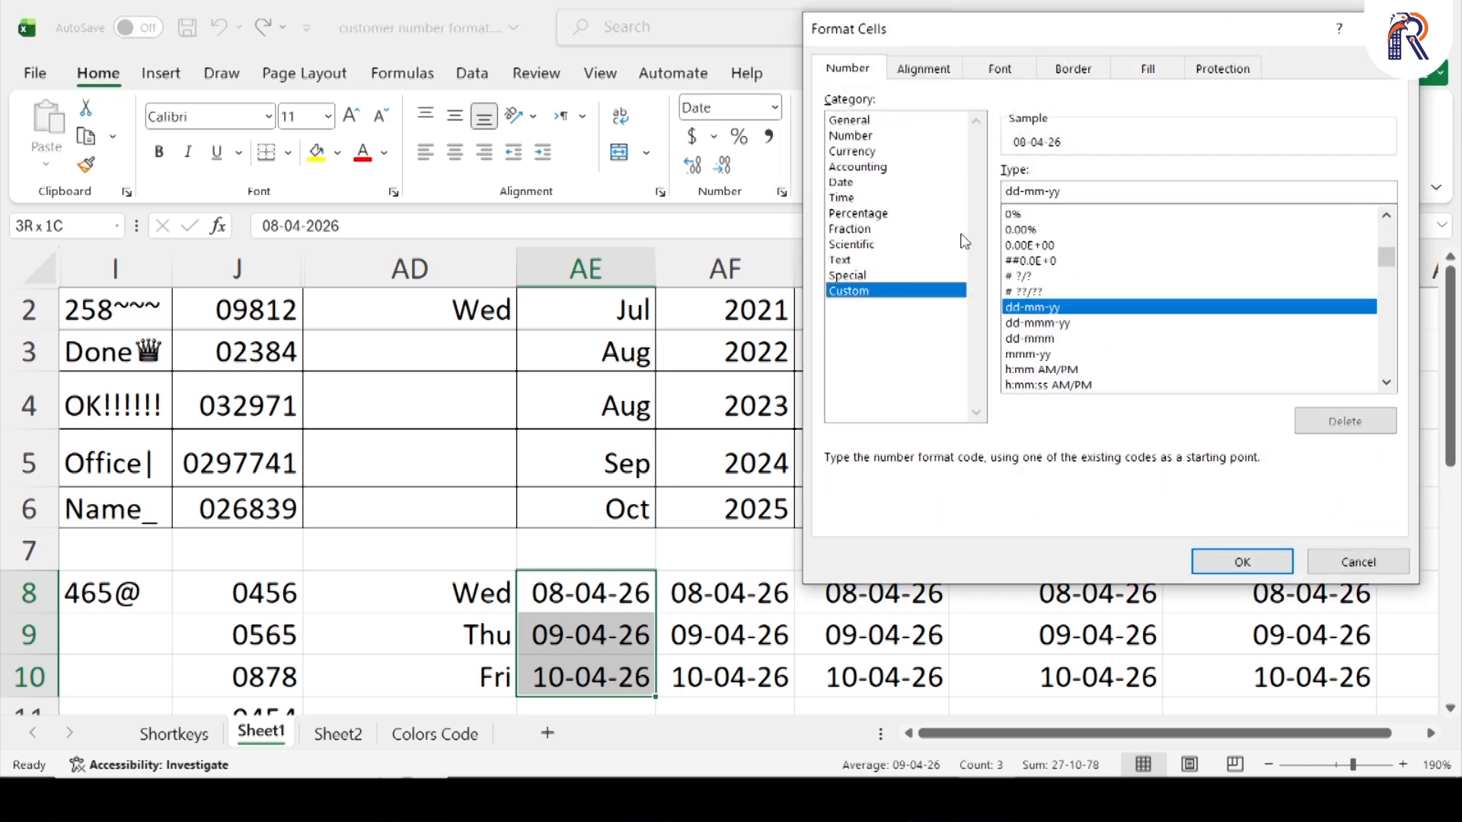
pyautogui.moveTo(1066, 192); pyautogui.dragTo(994, 195)
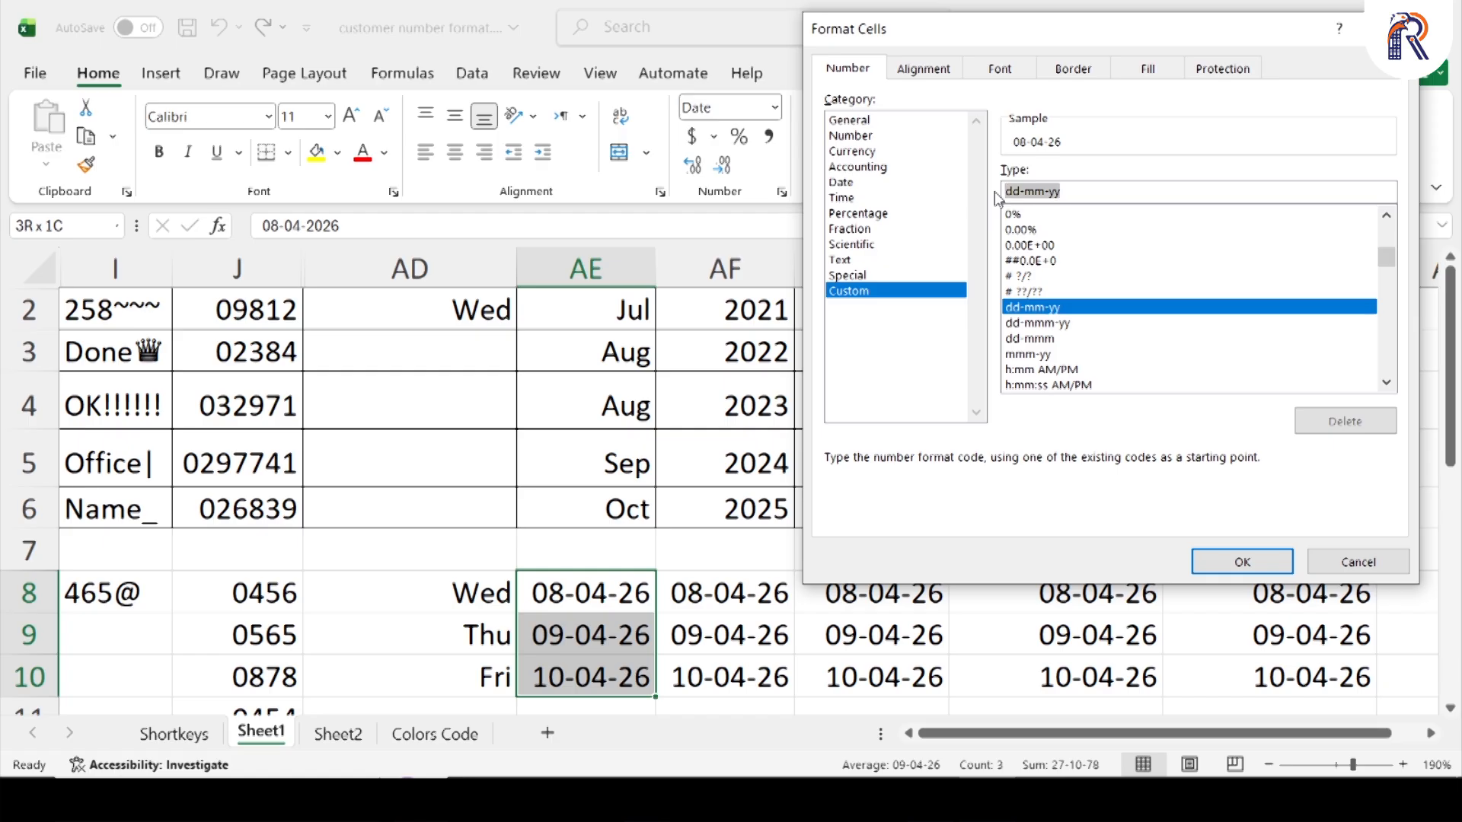
pyautogui.write('mmm')
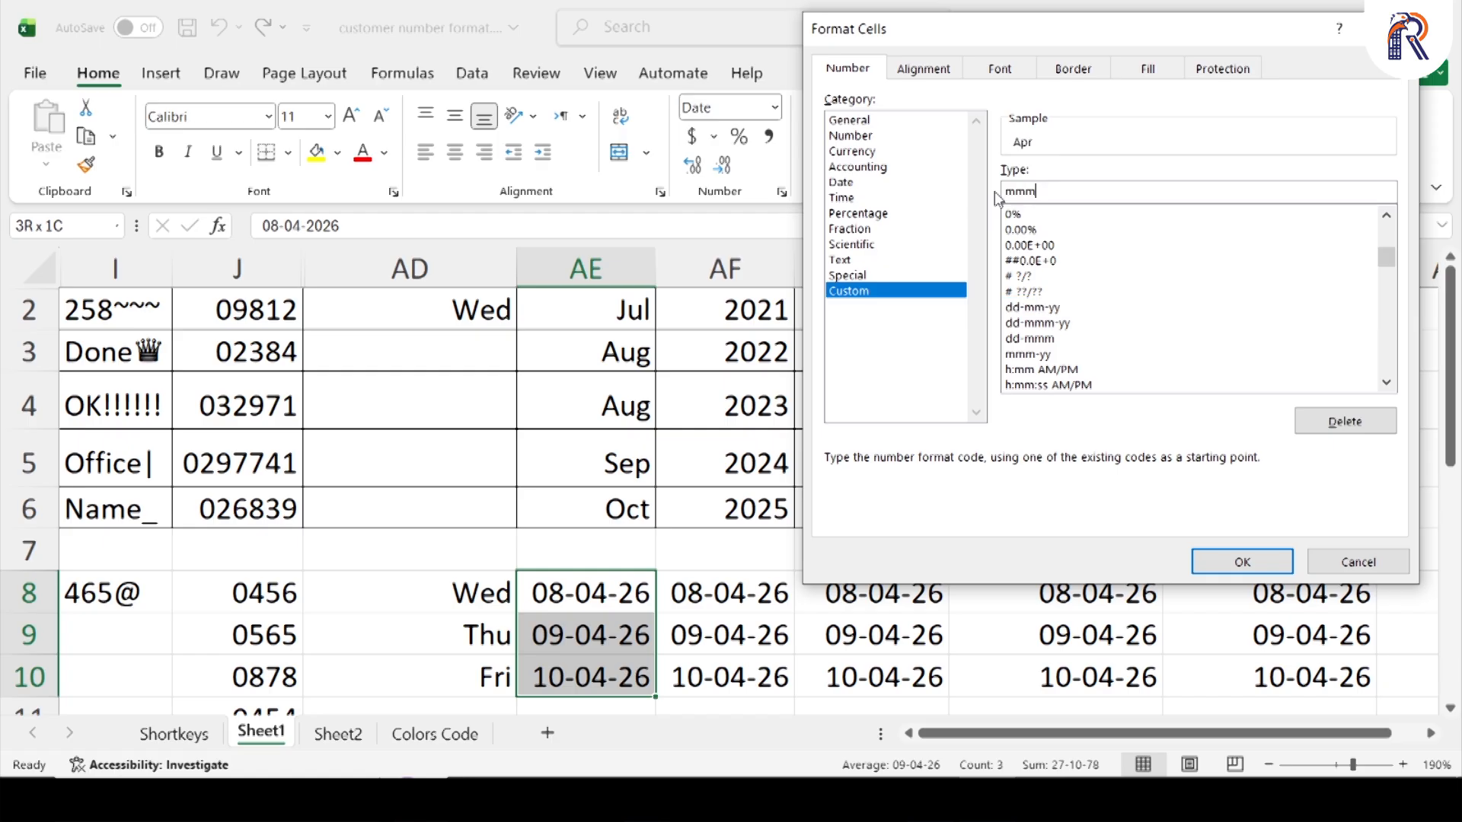
pyautogui.press('Return')
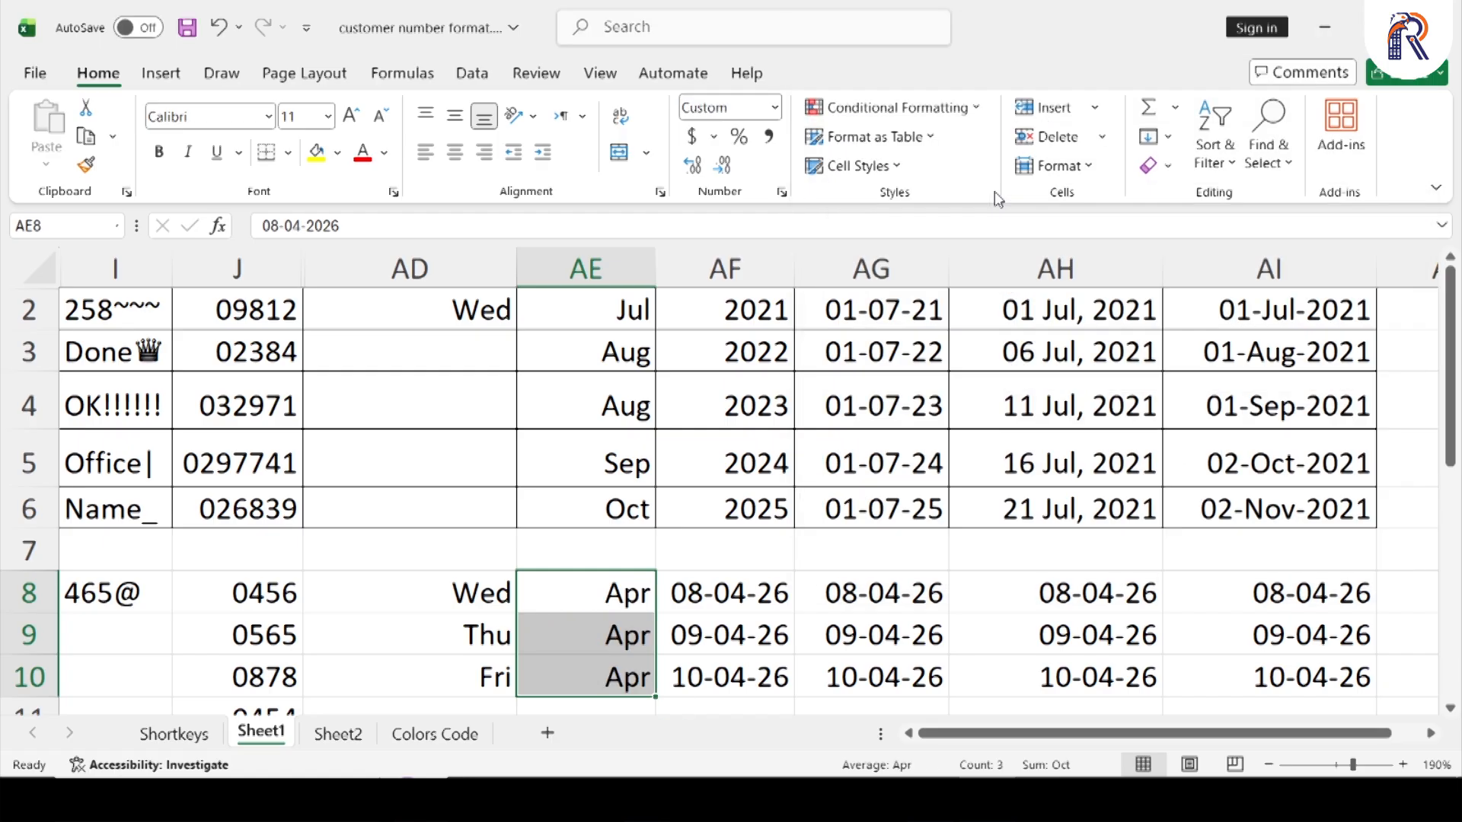
# Apply the custom year format code yyyy to the dates in cells AF8:AF10
pyautogui.press('Right')
pyautogui.hotkey('shift', 'Down')
pyautogui.hotkey('shift', 'Down')
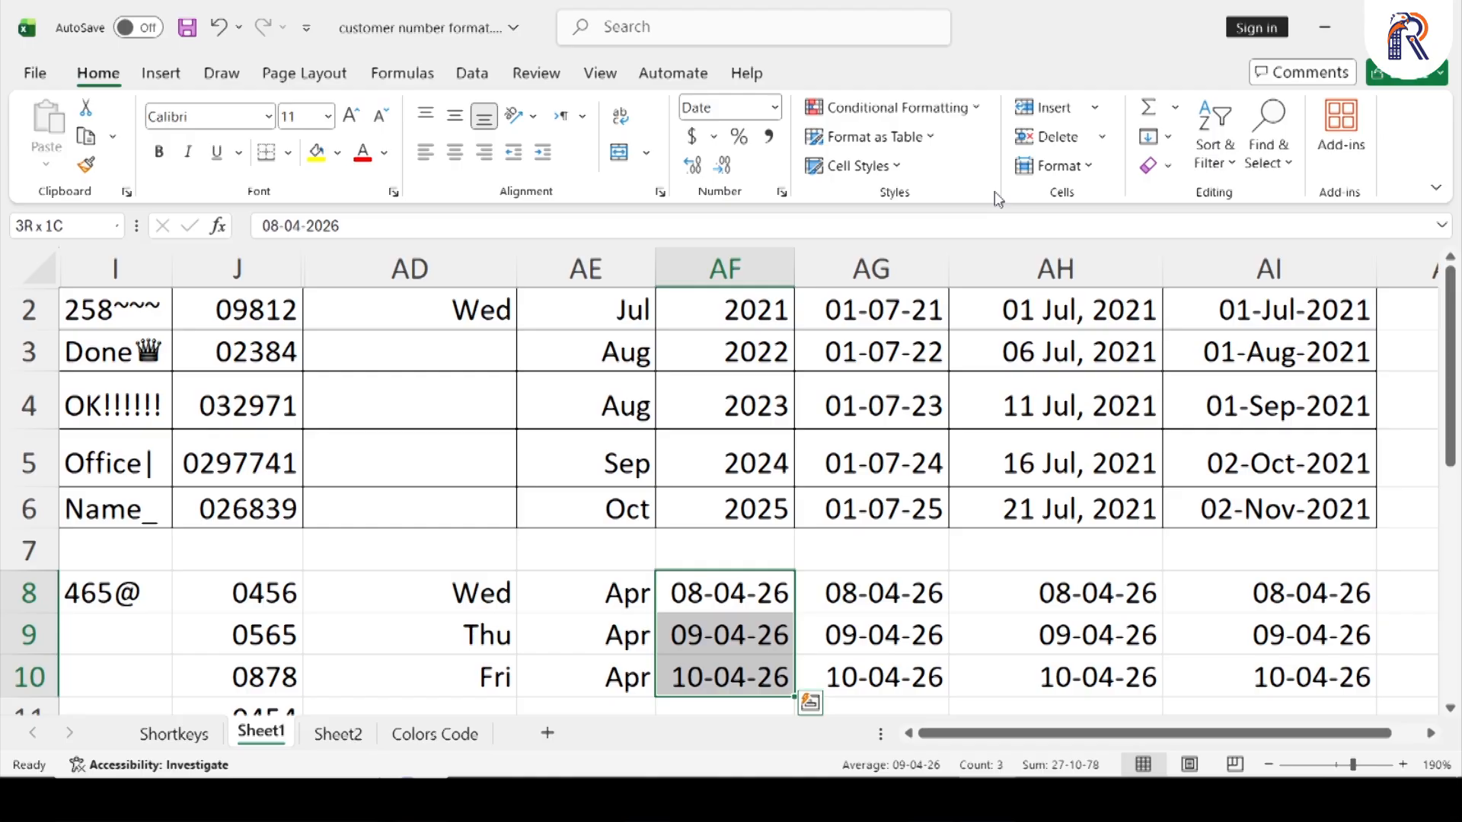
pyautogui.click(782, 192)
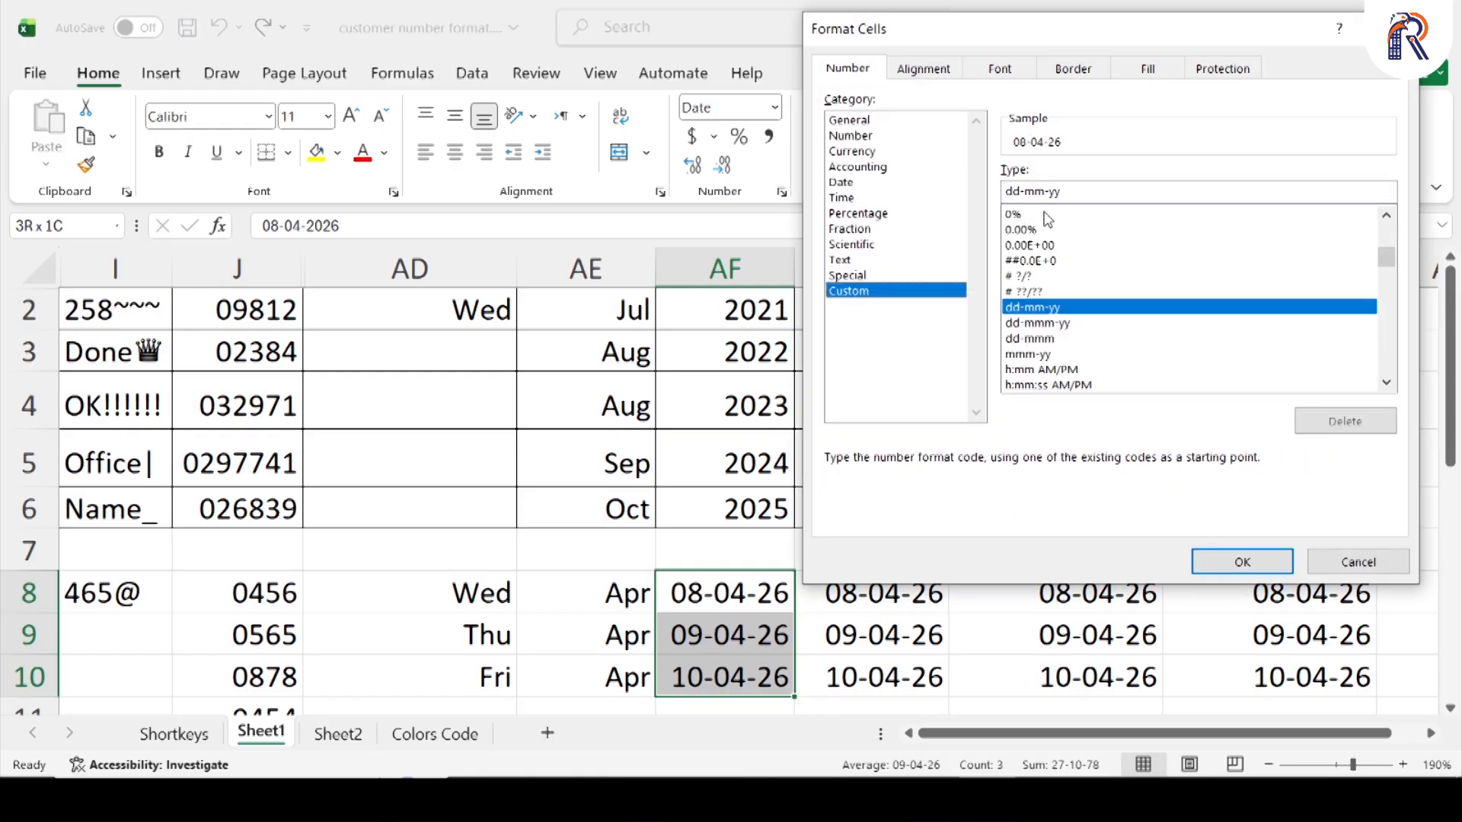
pyautogui.moveTo(1061, 191); pyautogui.dragTo(989, 196)
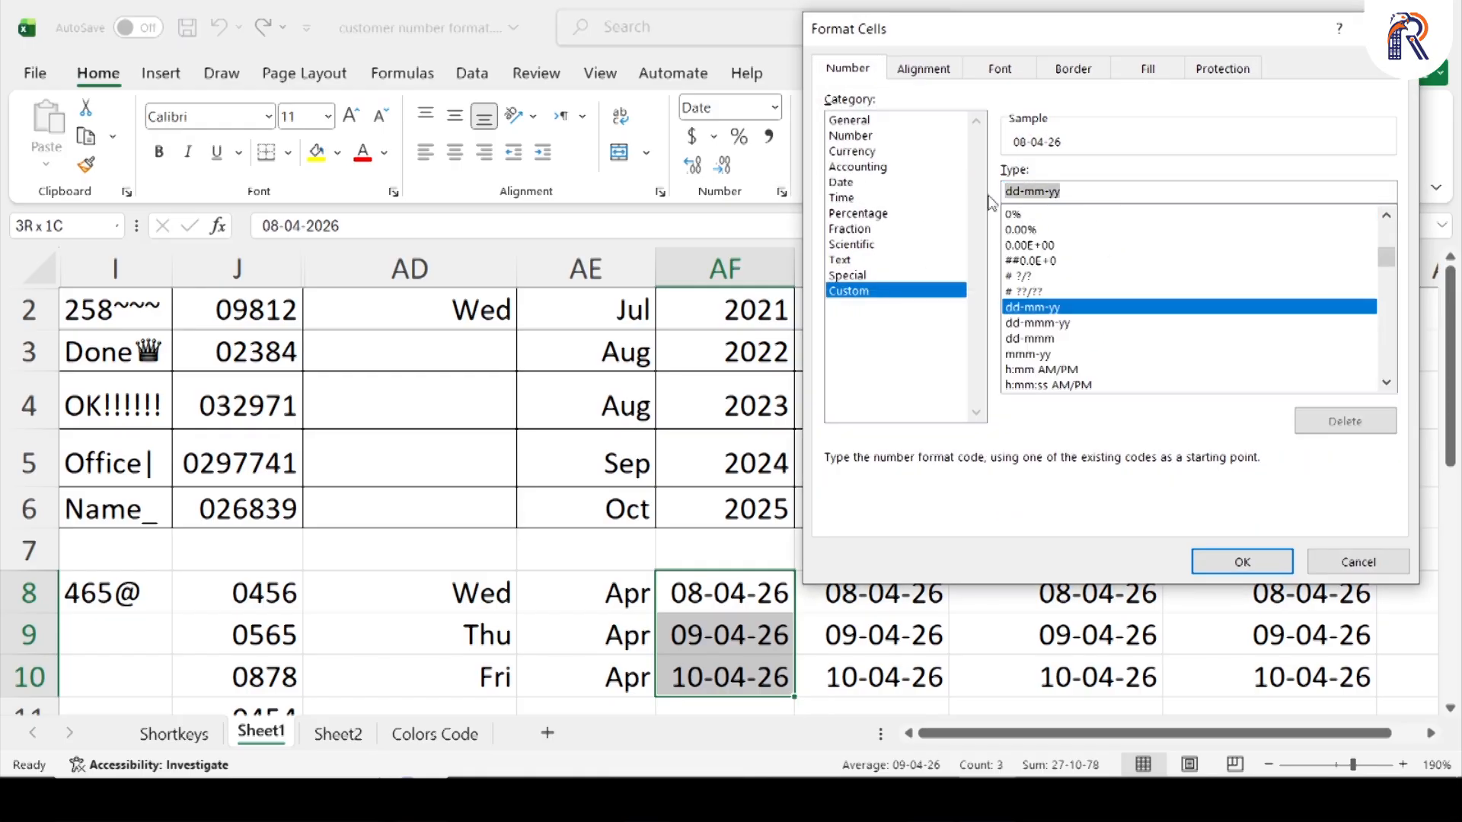
pyautogui.write('yyyy')
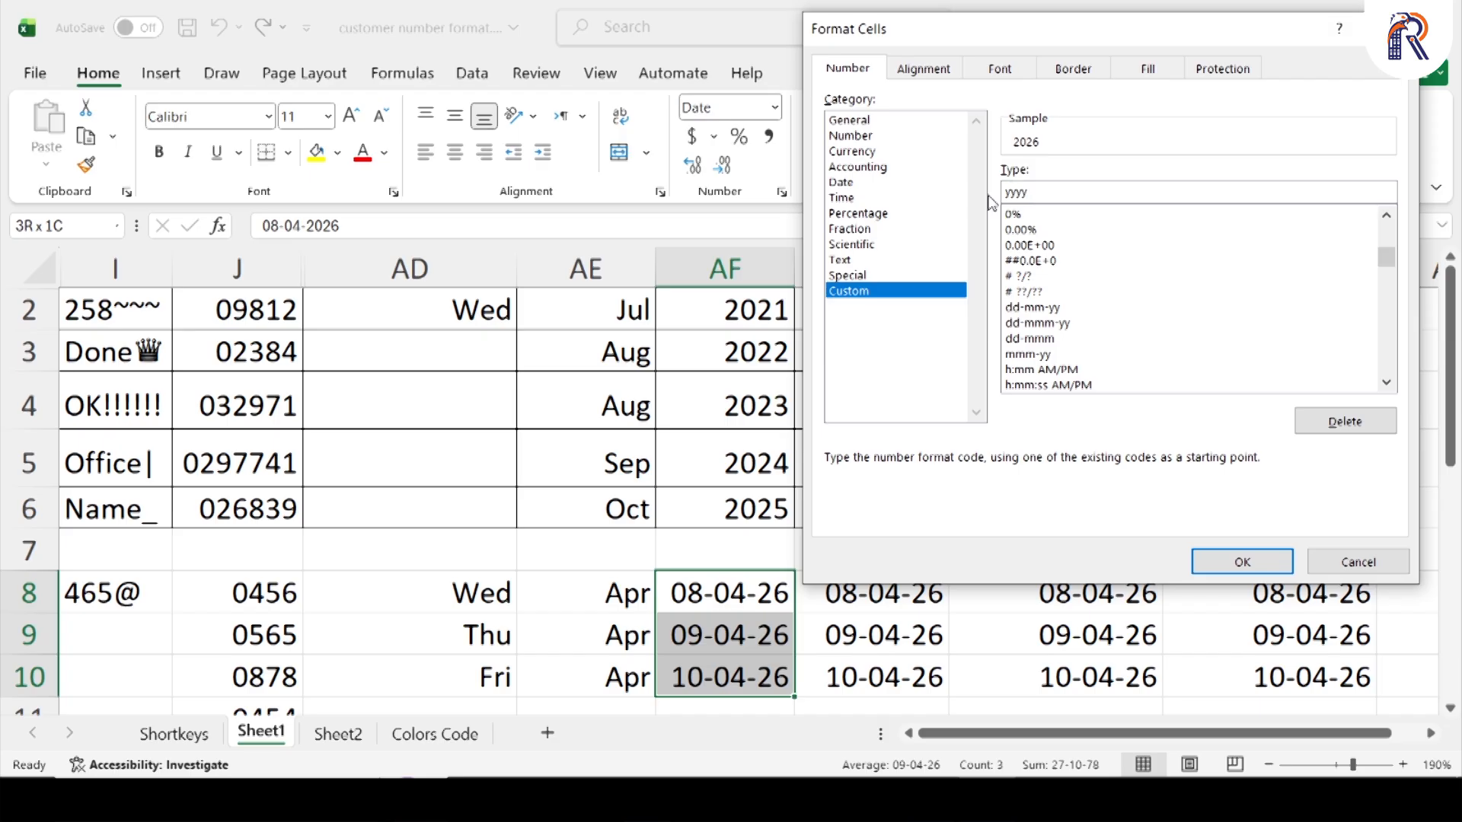
pyautogui.press('Return')
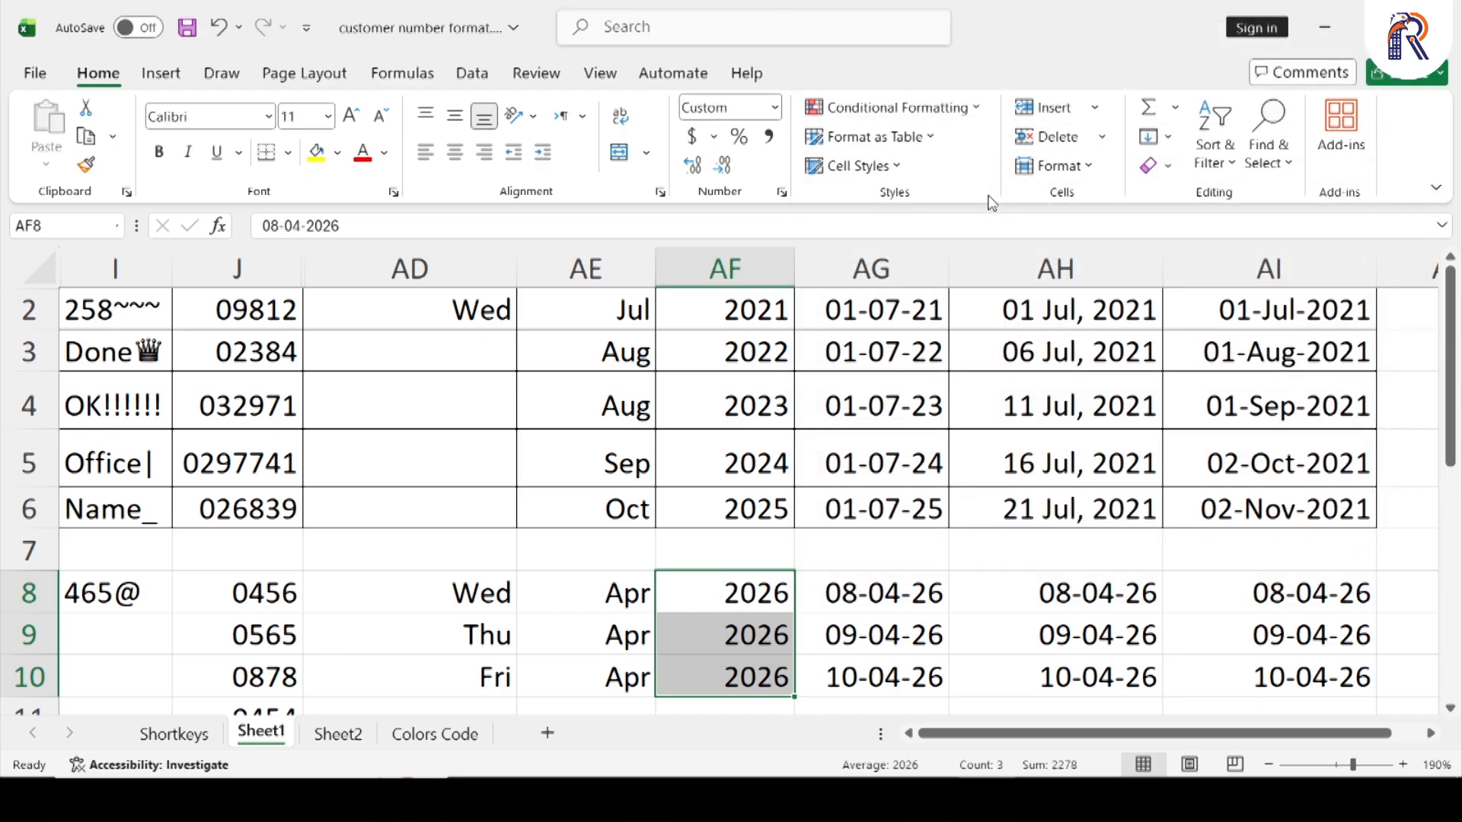
# Apply the existing custom format code dd-mm-yy to the dates in cells AG8:AG10
pyautogui.press('Right')
pyautogui.hotkey('ctrl', 'shift', 'Down')
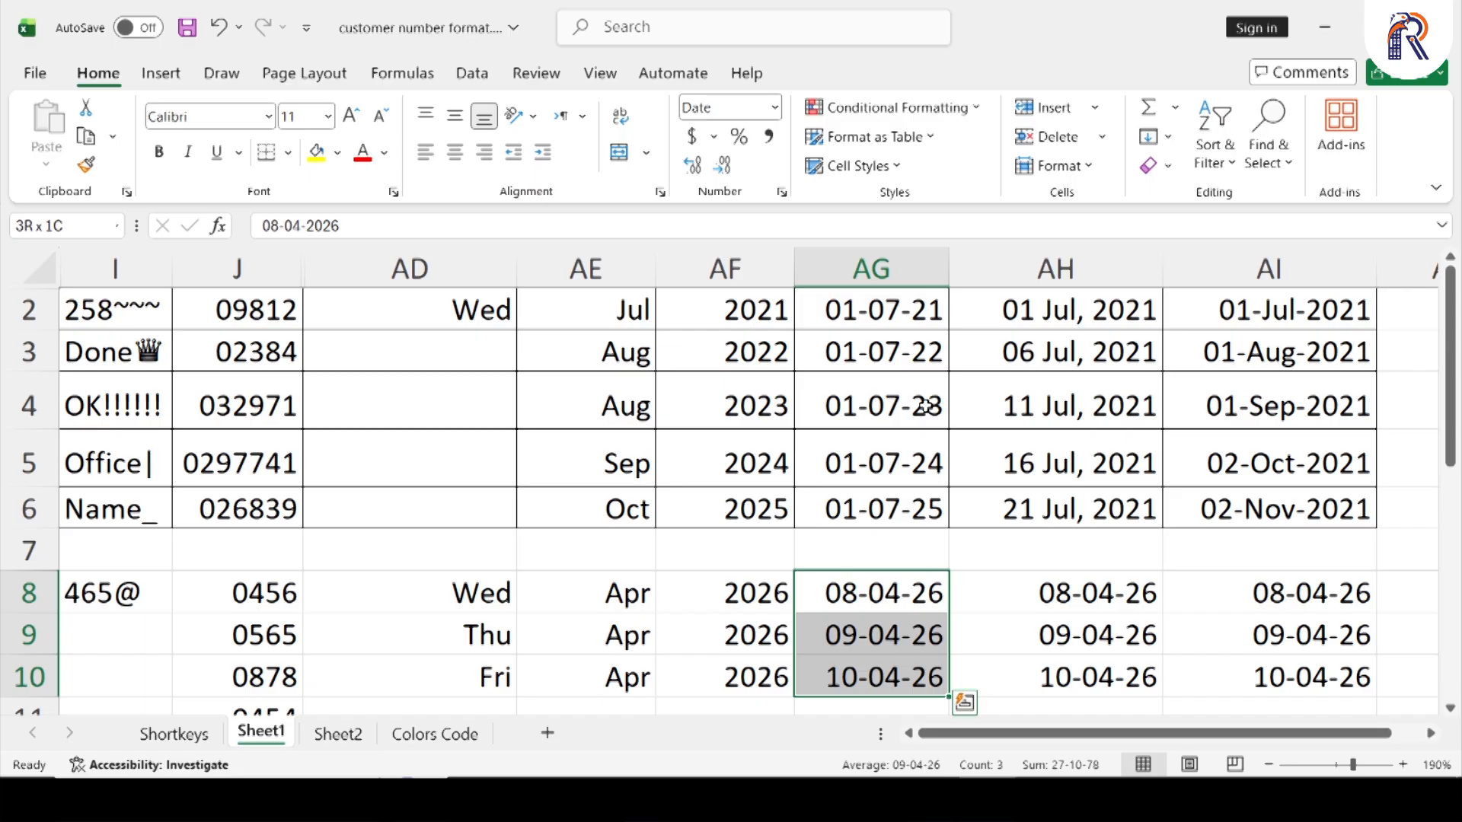
pyautogui.hotkey('ctrl', '1')
pyautogui.click(849, 290)
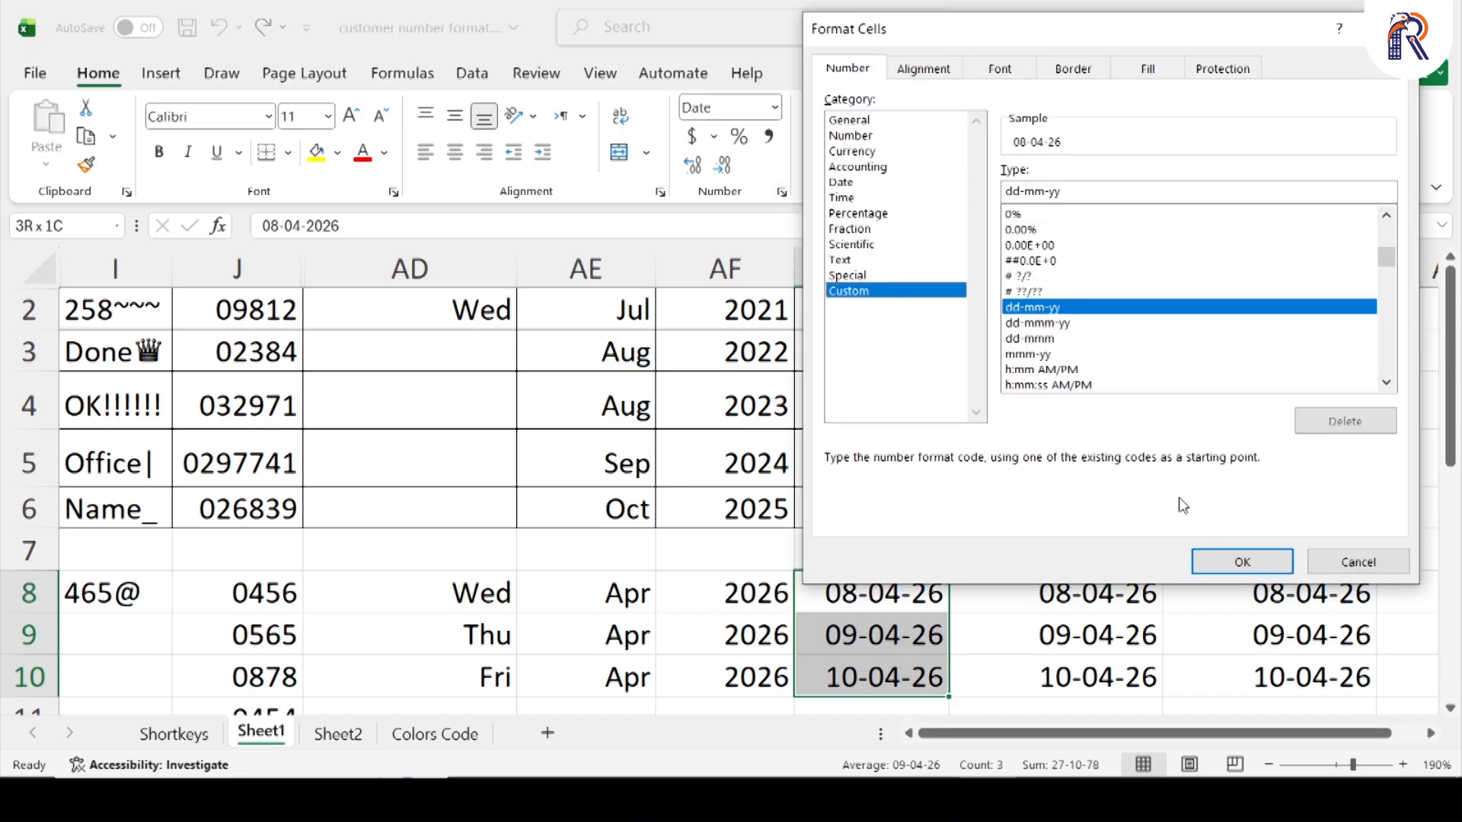
pyautogui.click(1242, 562)
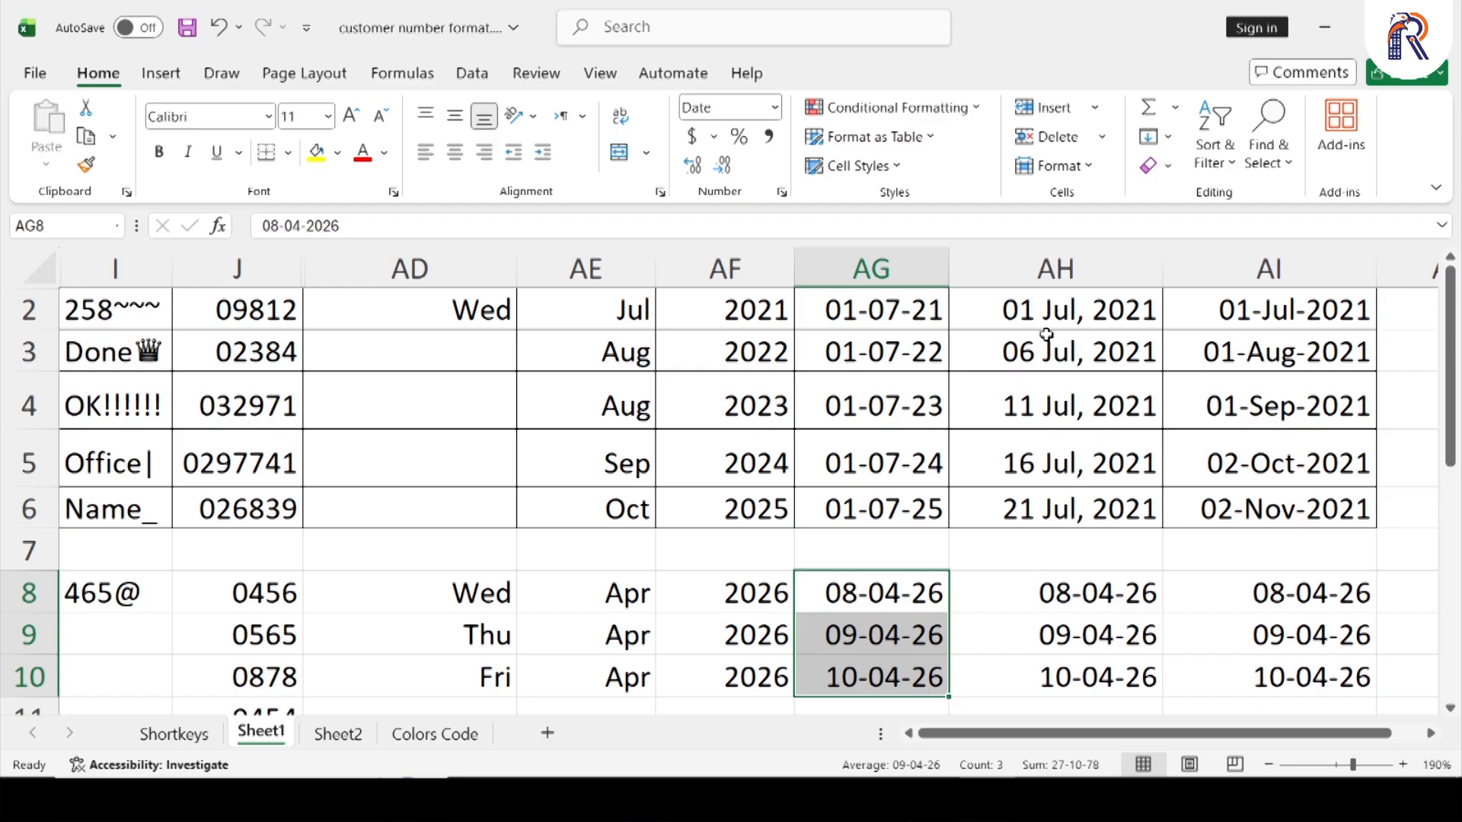
# Apply the custom format code "dd mmm, yyyy" to the dates in cells AH8:AH10
pyautogui.moveTo(1099, 601); pyautogui.dragTo(1108, 663)
pyautogui.hotkey('ctrl', '1')
pyautogui.press('End')
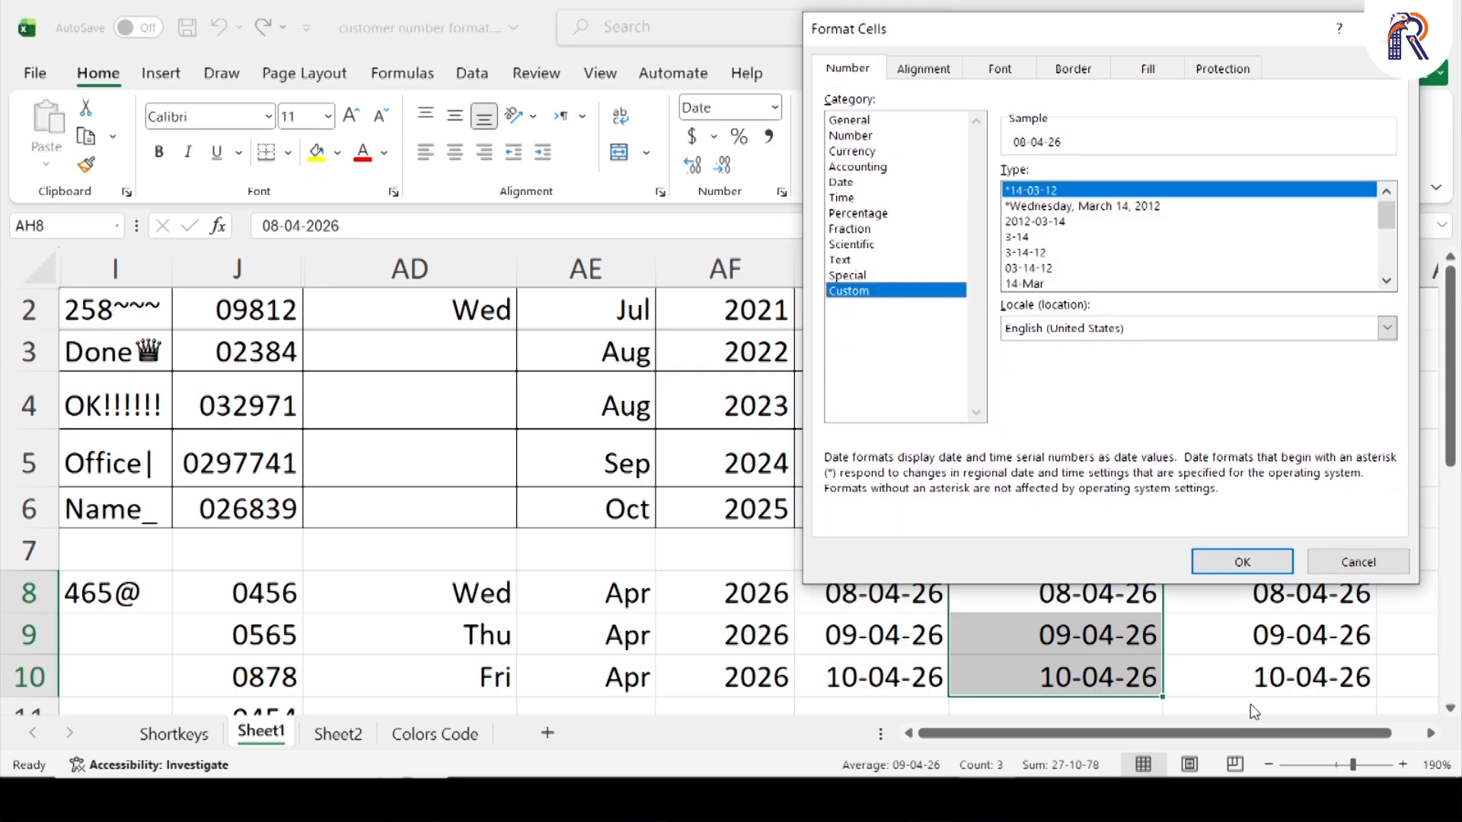
pyautogui.moveTo(1172, 34); pyautogui.dragTo(554, 128)
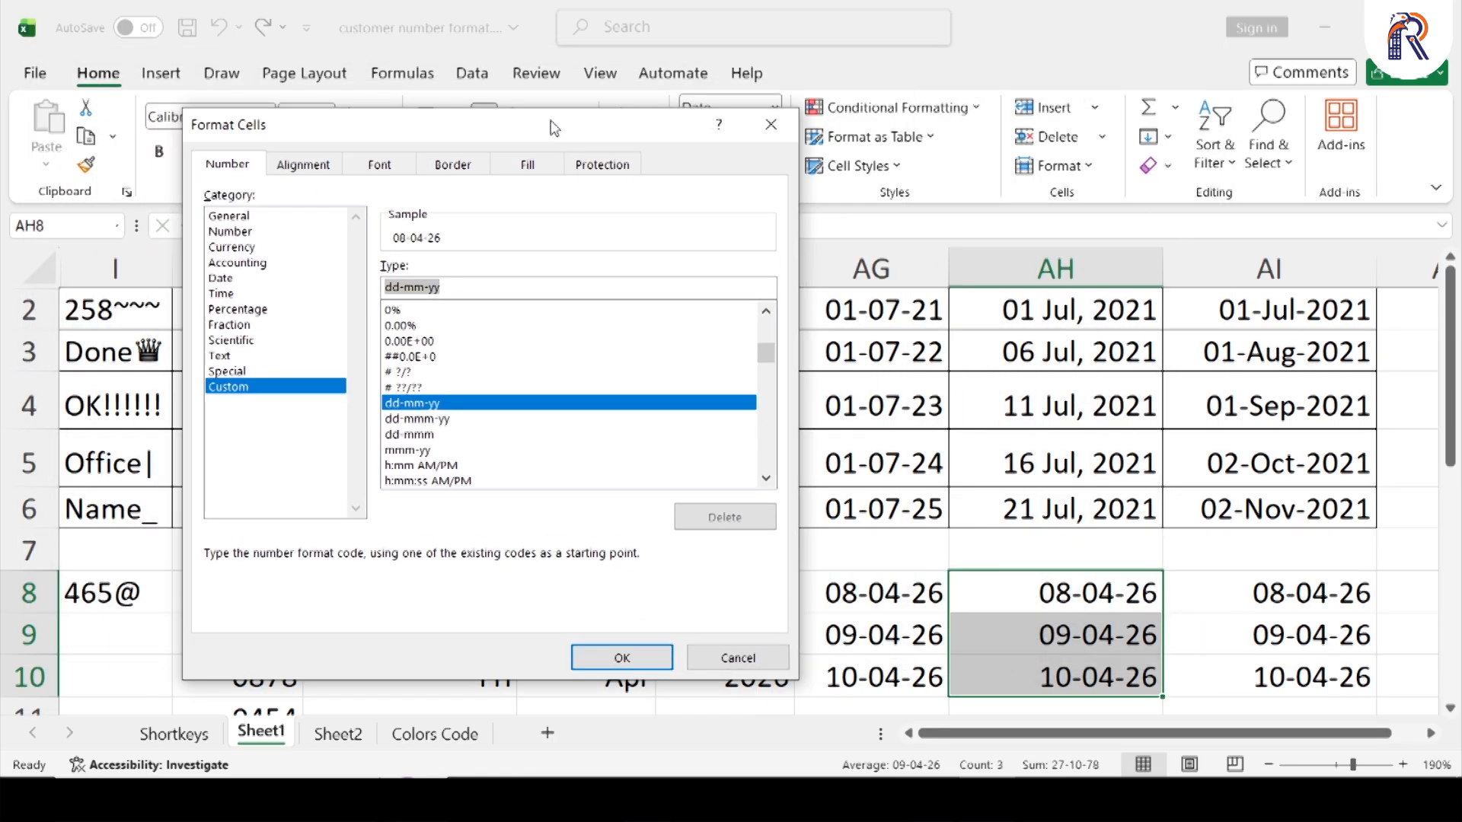
pyautogui.write('ddf')
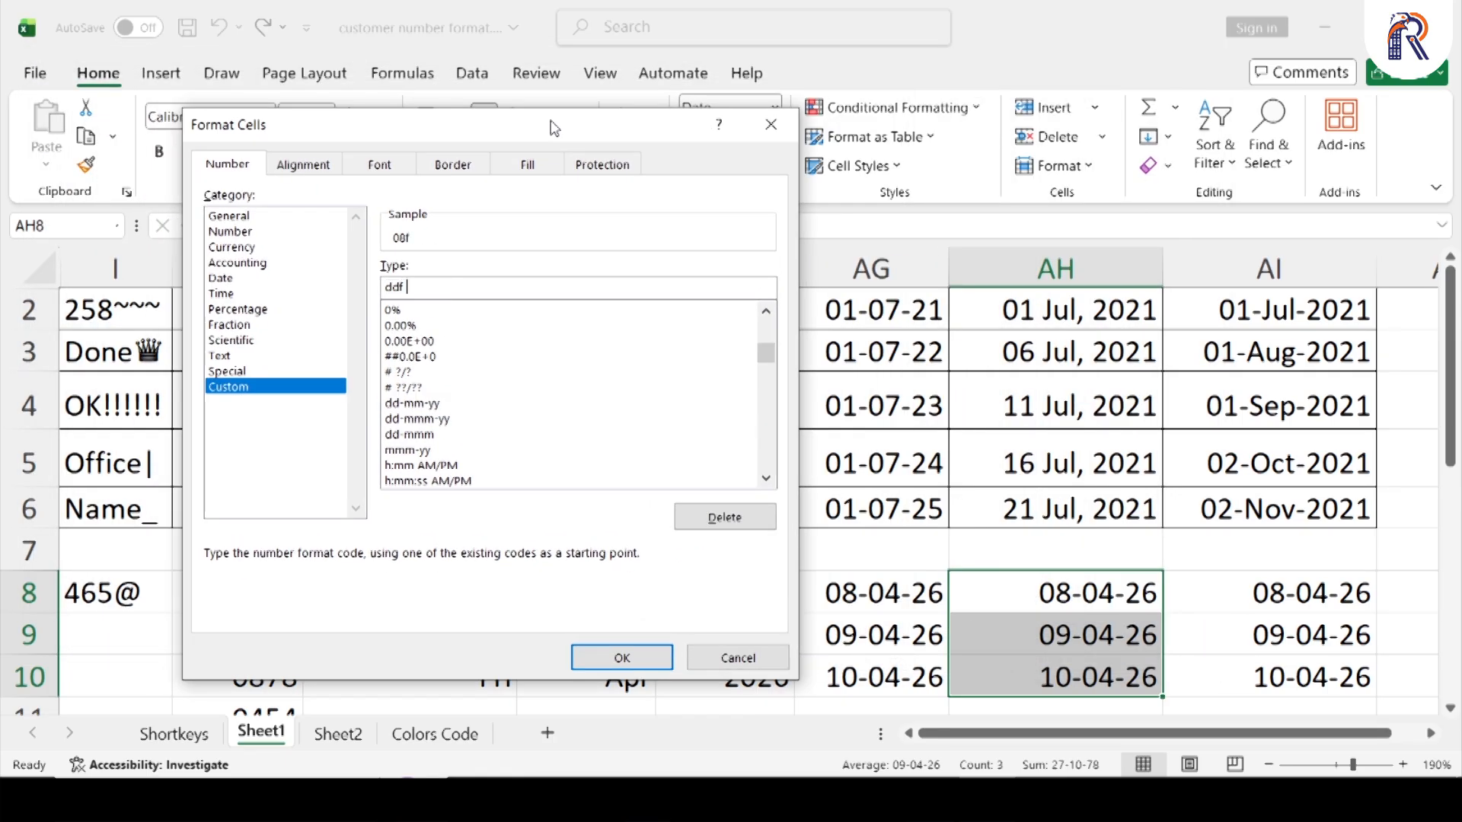
pyautogui.press('BackSpace')
pyautogui.write('mmm, yyyy')
pyautogui.press('Return')
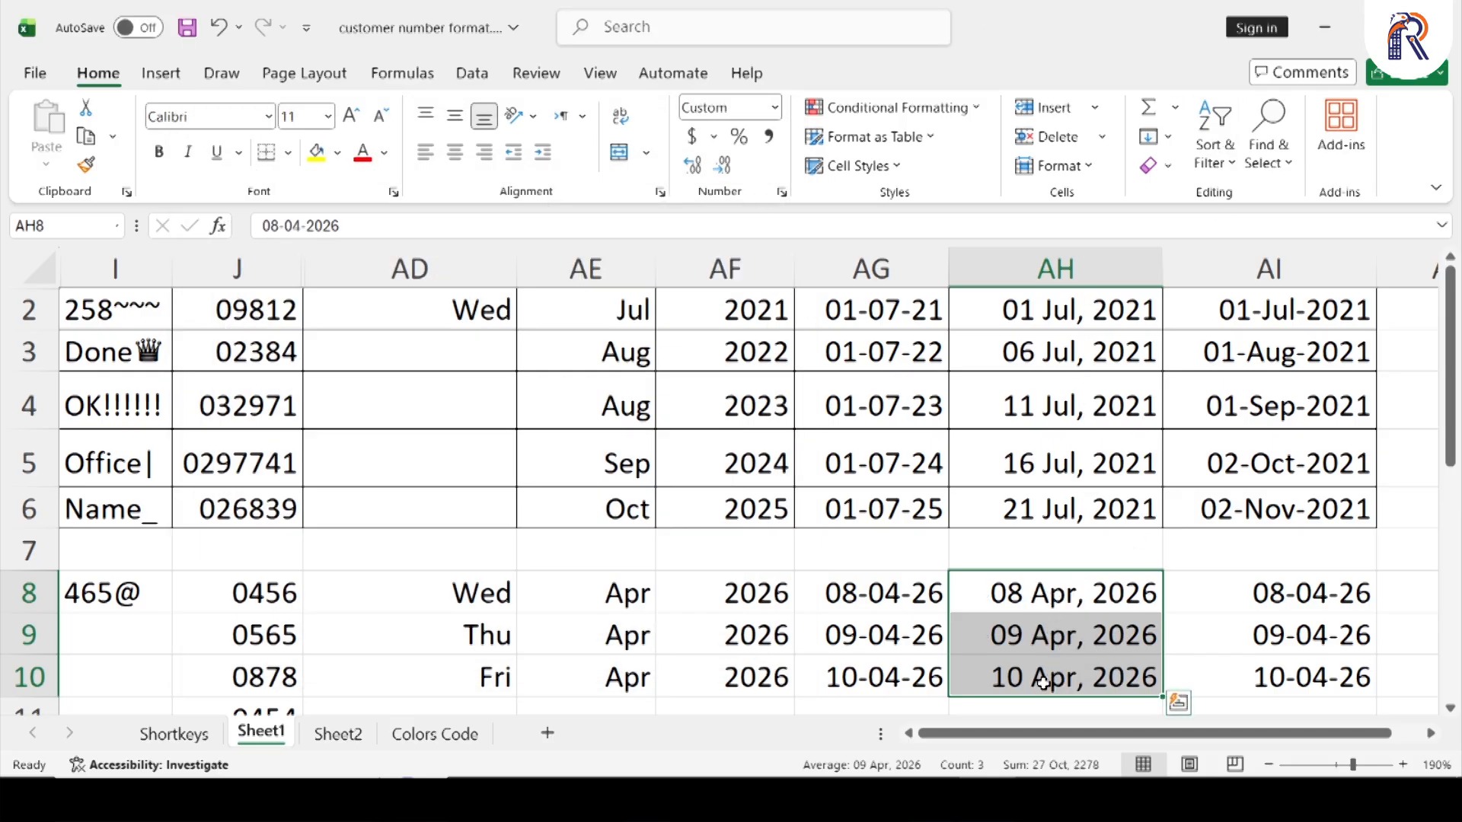
# Apply the custom format code dd-mmm-yyyy to the dates in cells AI8:AI10
pyautogui.moveTo(1307, 594); pyautogui.dragTo(1308, 668)
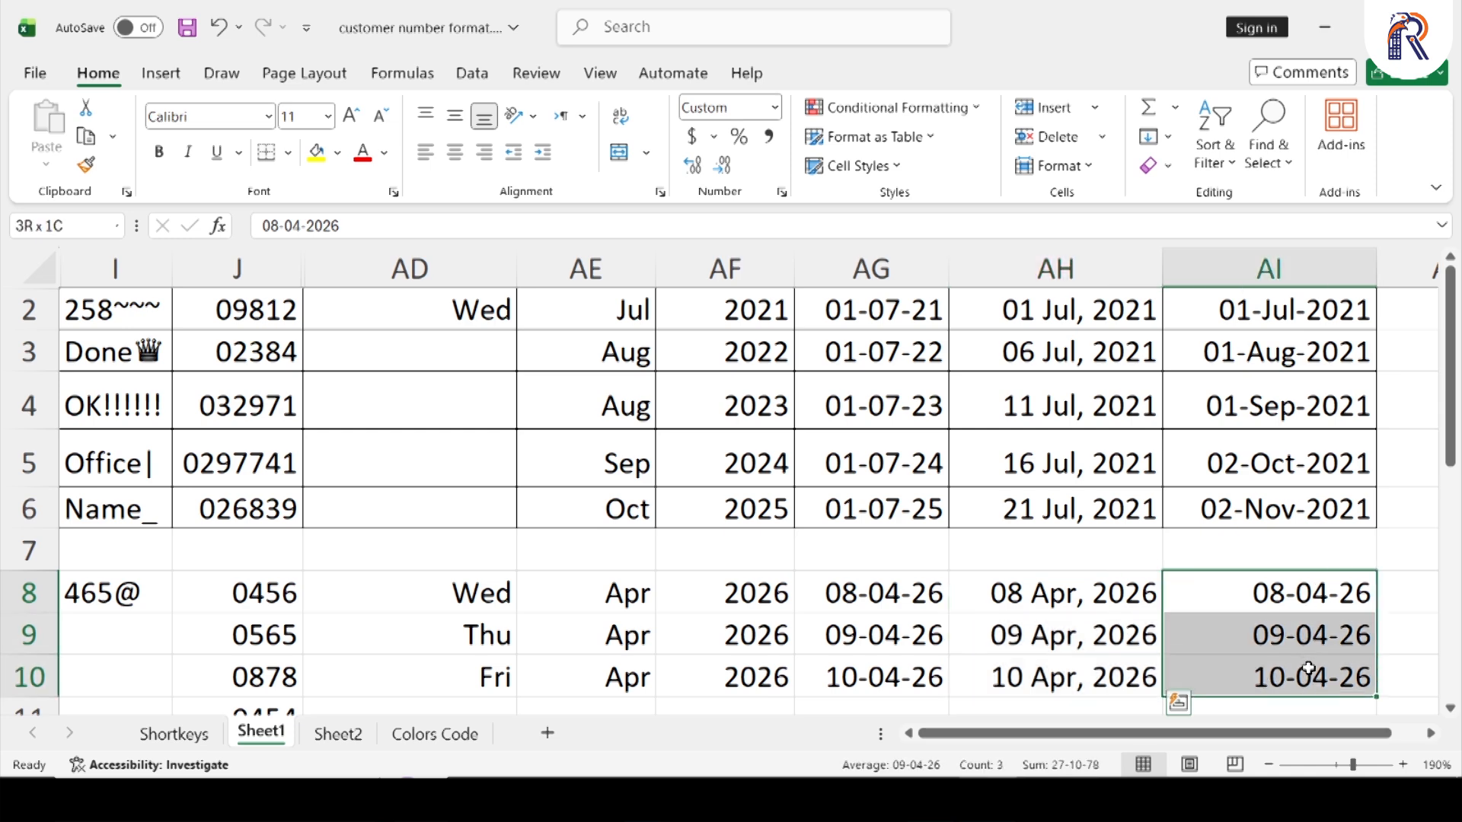
pyautogui.click(781, 193)
pyautogui.click(228, 388)
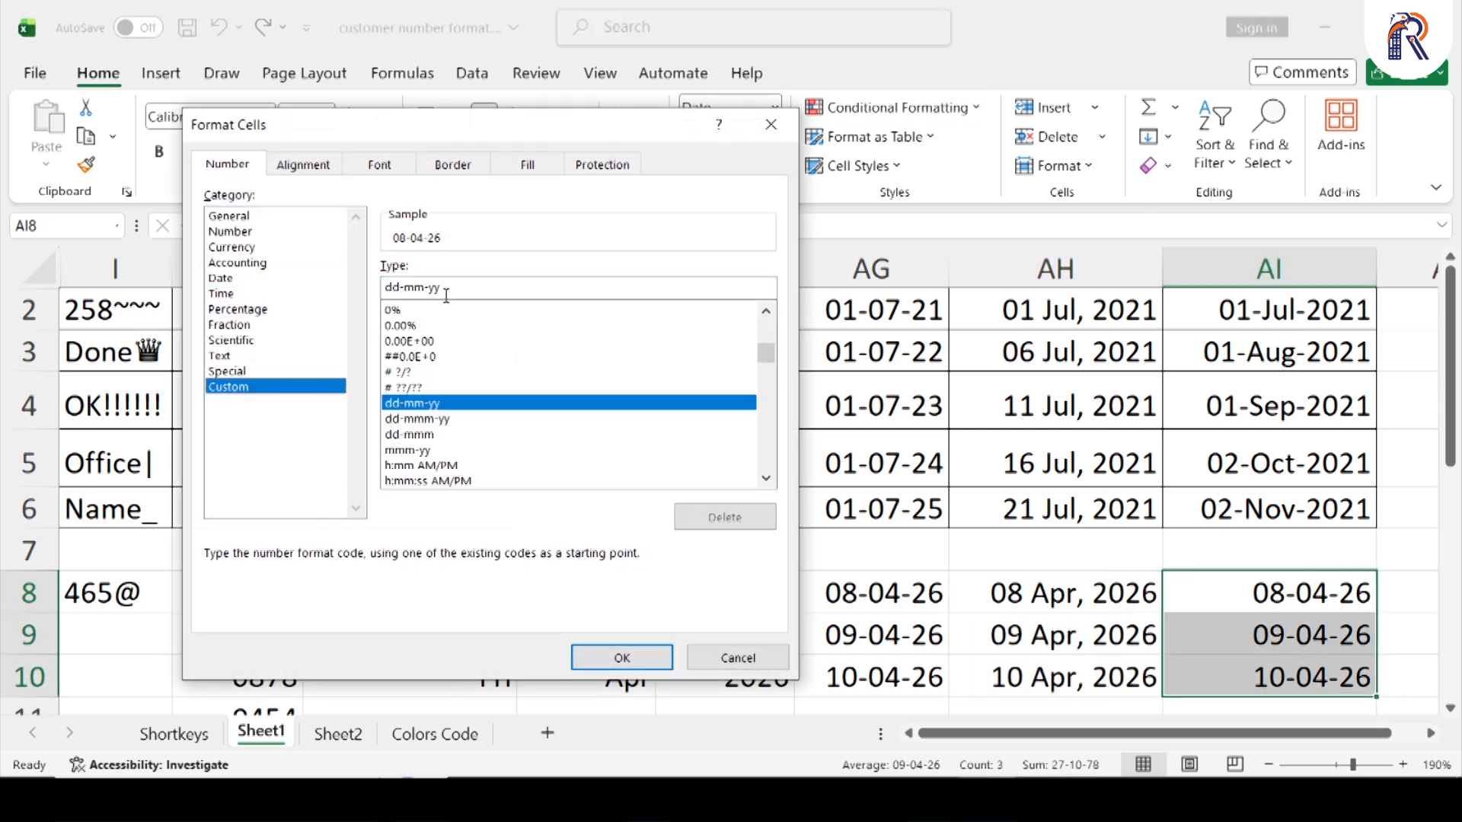
pyautogui.moveTo(463, 288); pyautogui.dragTo(374, 295)
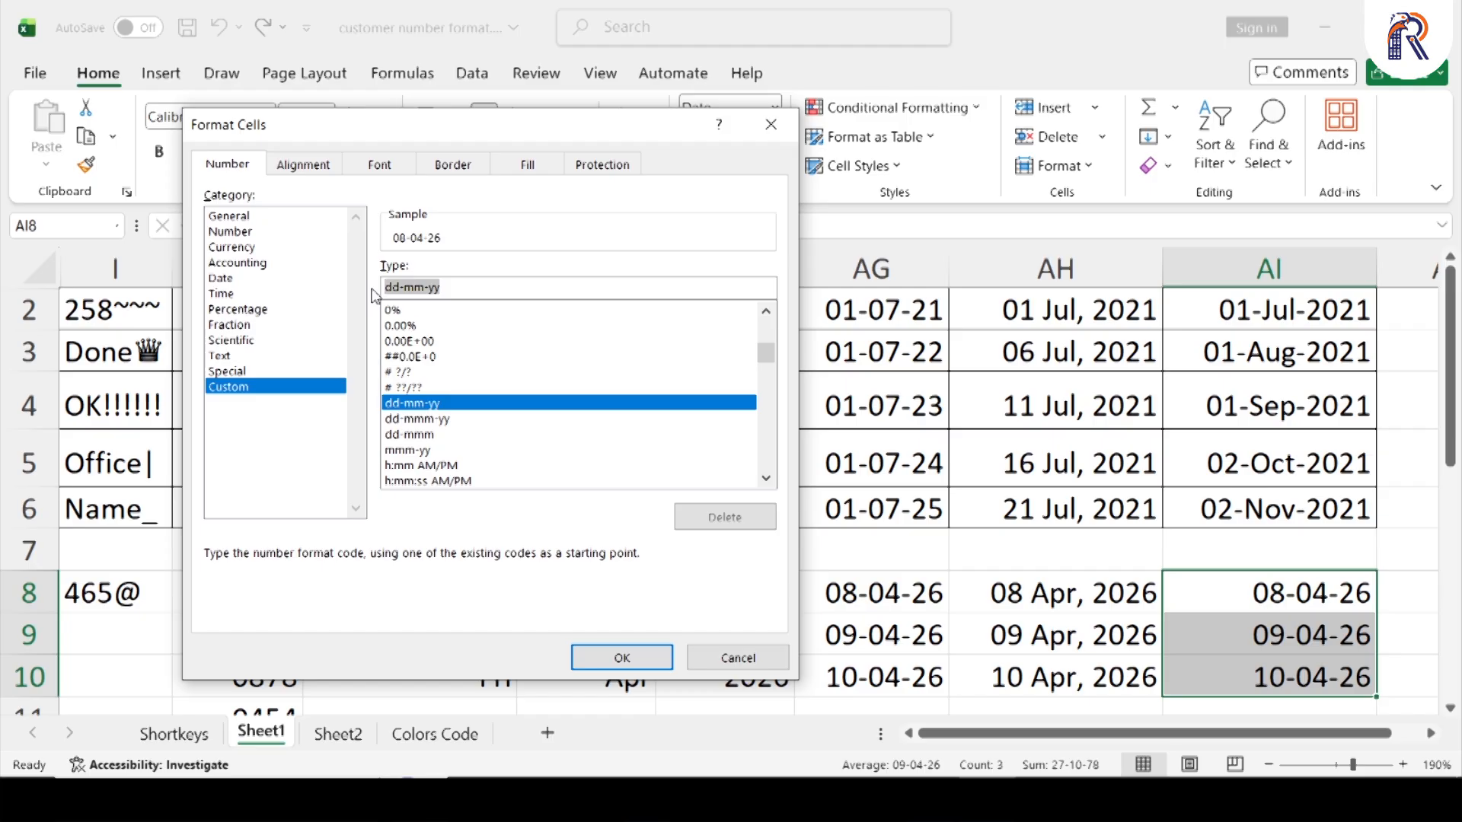
pyautogui.write('mm')
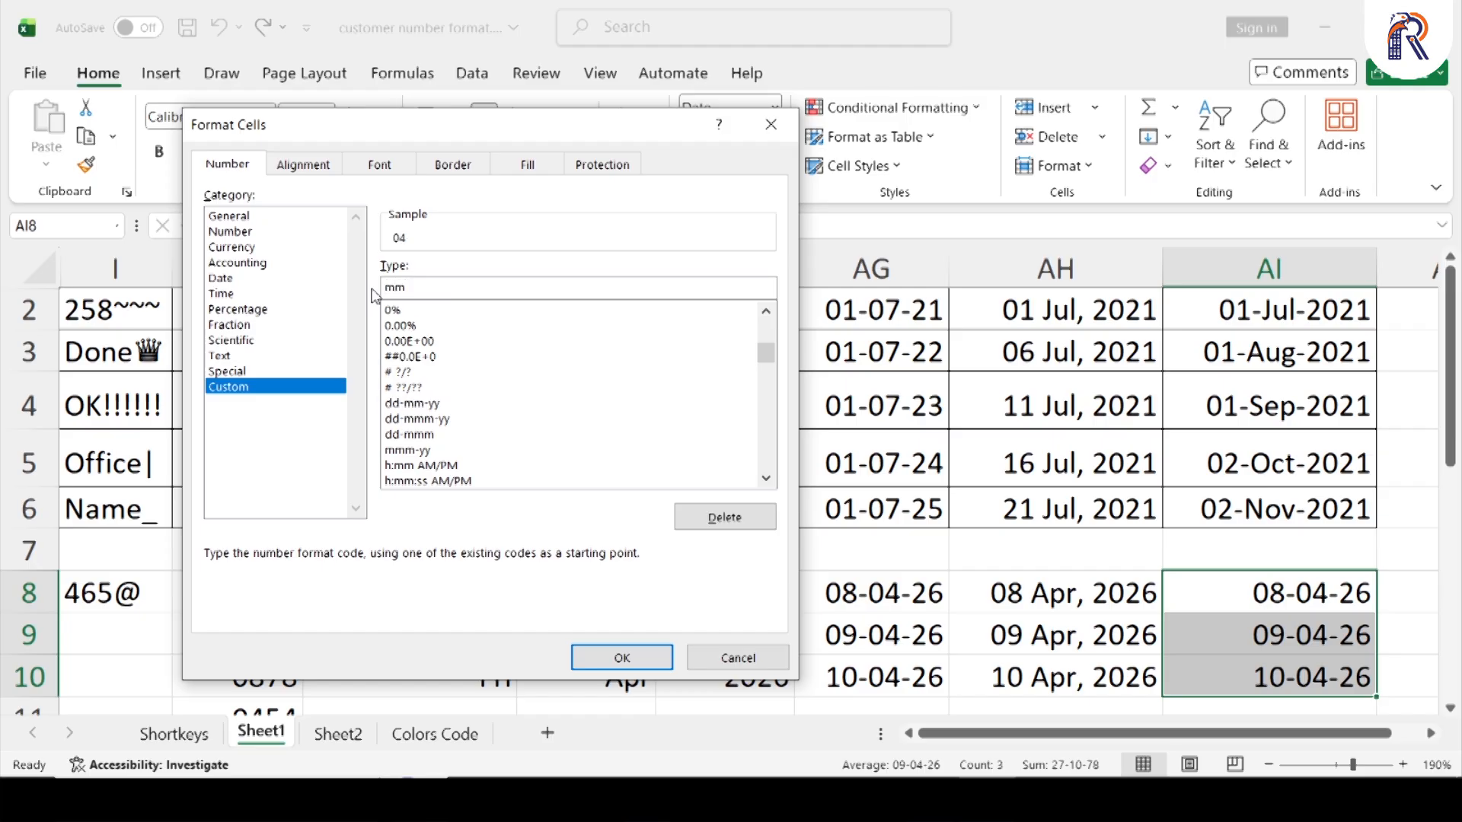
pyautogui.press('BackSpace')
pyautogui.press('BackSpace')
pyautogui.press('BackSpace')
pyautogui.write('dd-mmm-yyyy')
pyautogui.press('Return')
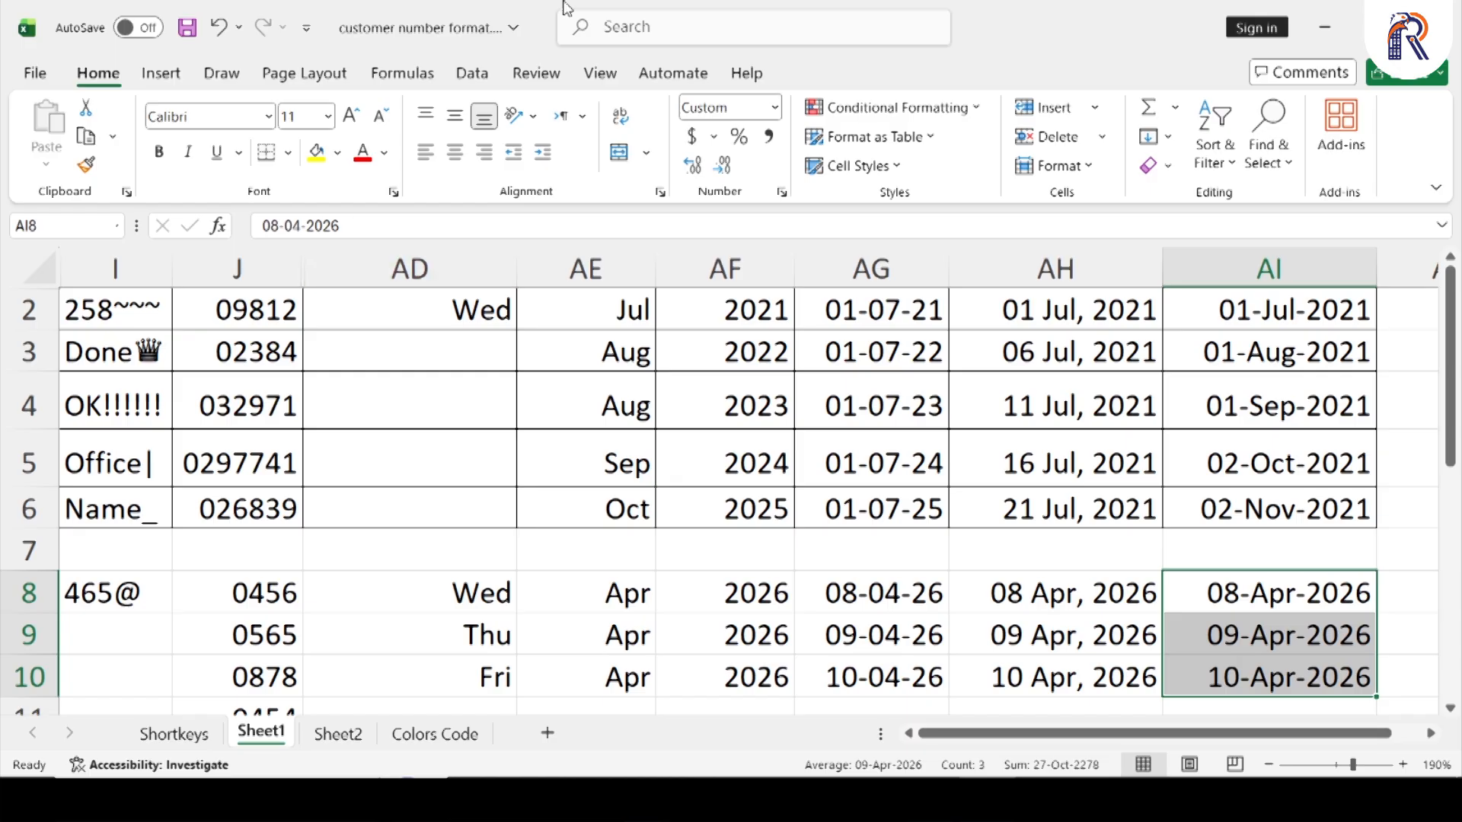
# Compare the sample dates in AI2:AI5 with the formatted dates in AG8:AI10 and return to cell I2
pyautogui.moveTo(1325, 312); pyautogui.dragTo(1323, 476)
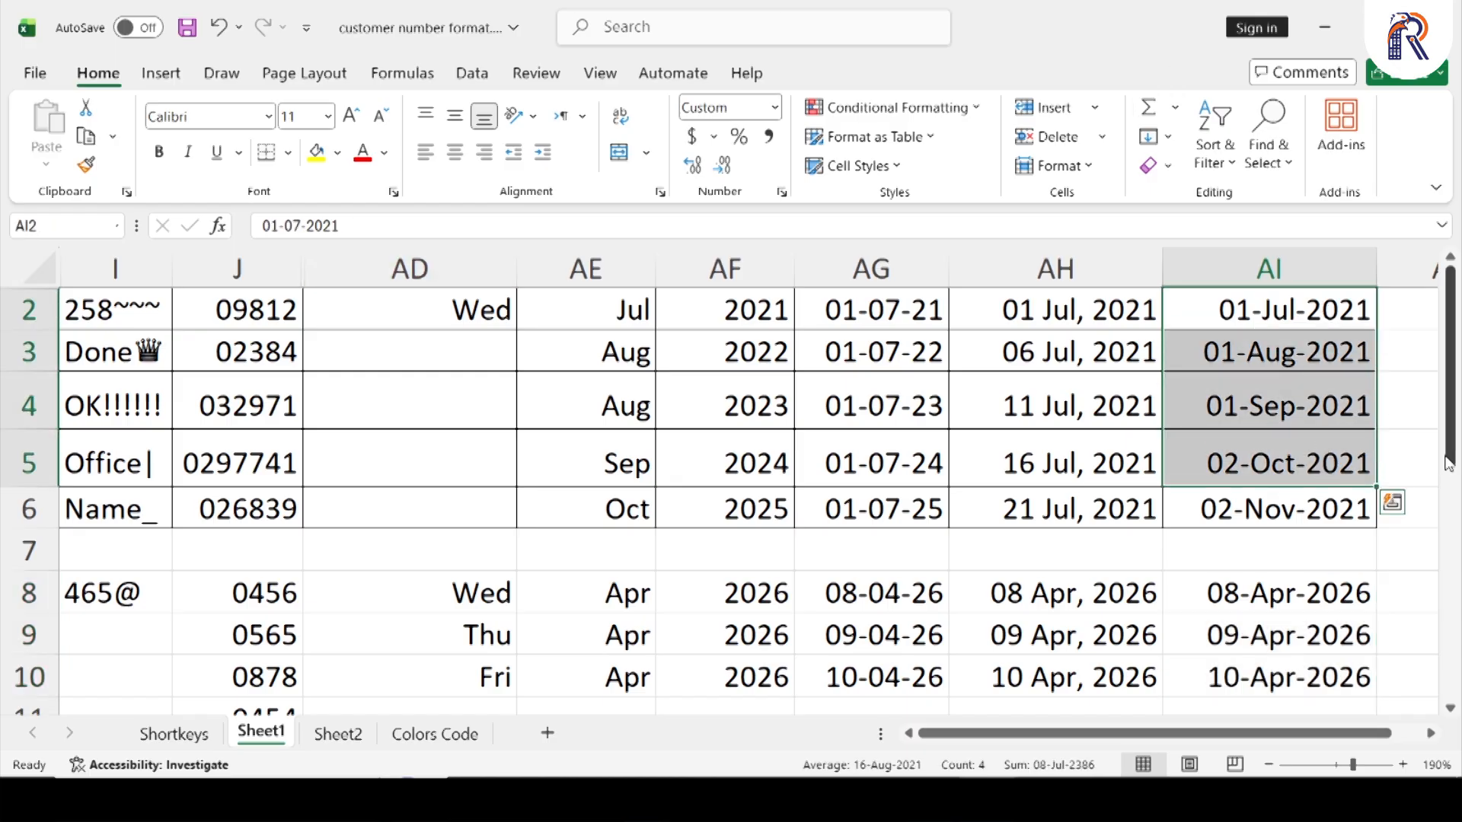
pyautogui.moveTo(1317, 597); pyautogui.dragTo(883, 673)
pyautogui.hotkey('ctrl', 'Home')
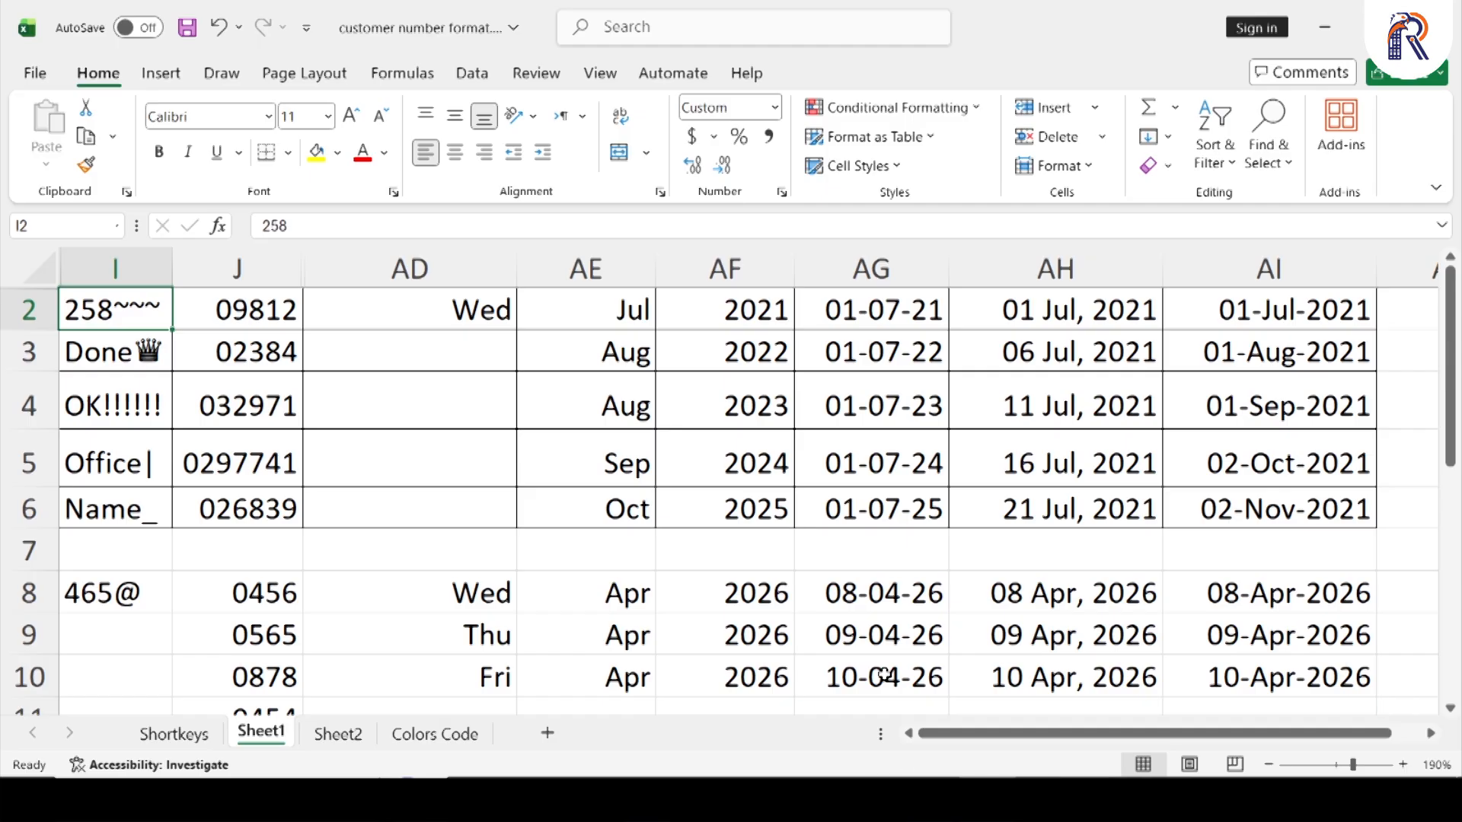